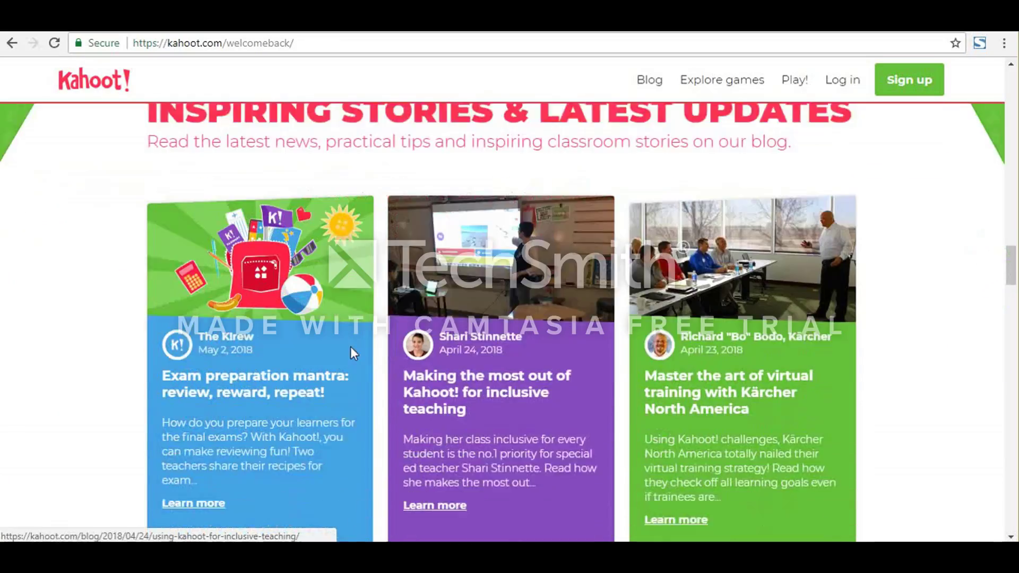
# Step: Look through the welcome page's blog stories and business section, and open the Ways to play page for schools
pyautogui.scroll(-12, 953, 335)
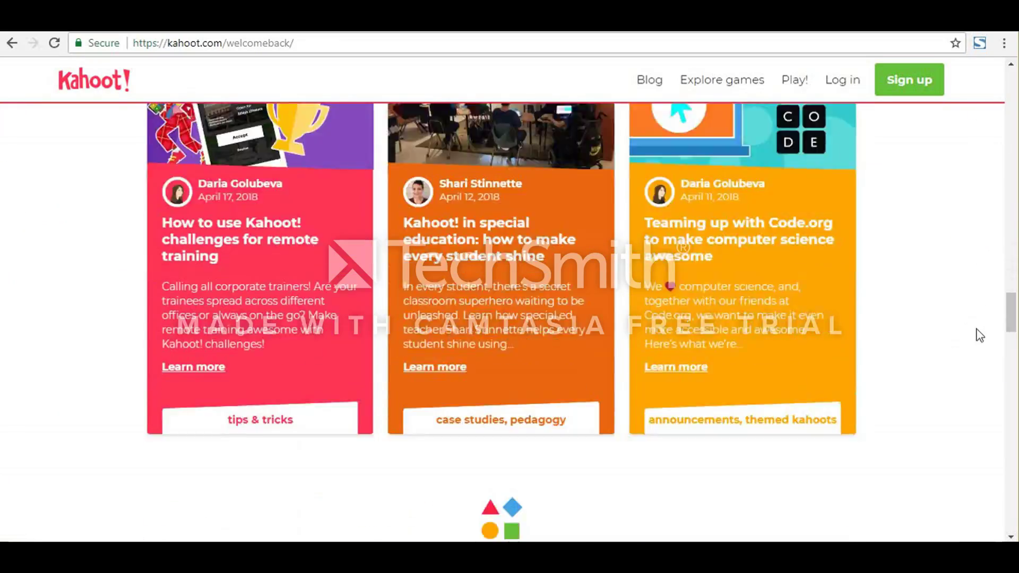
pyautogui.scroll(-15, 988, 363)
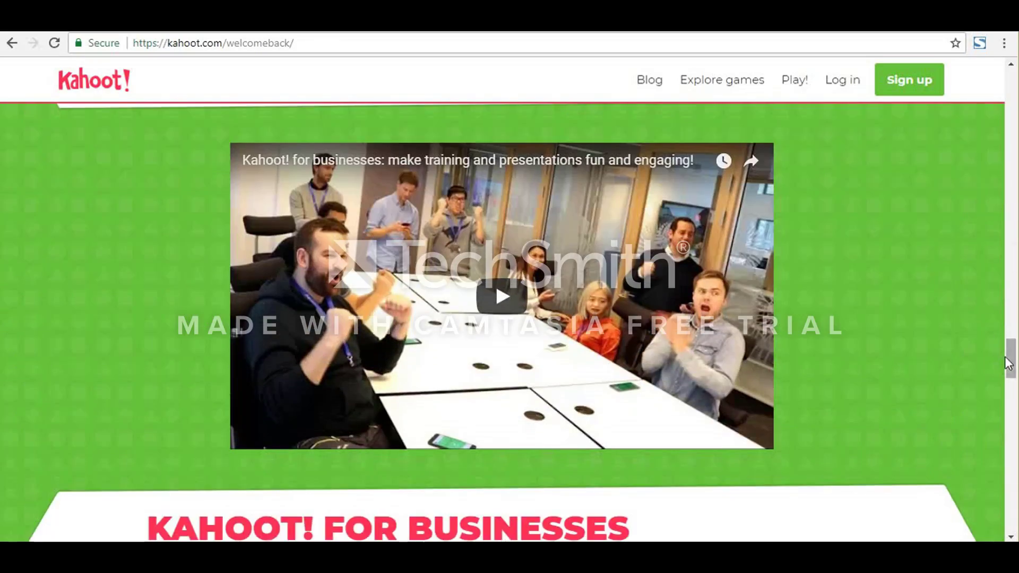
pyautogui.scroll(-16, 991, 406)
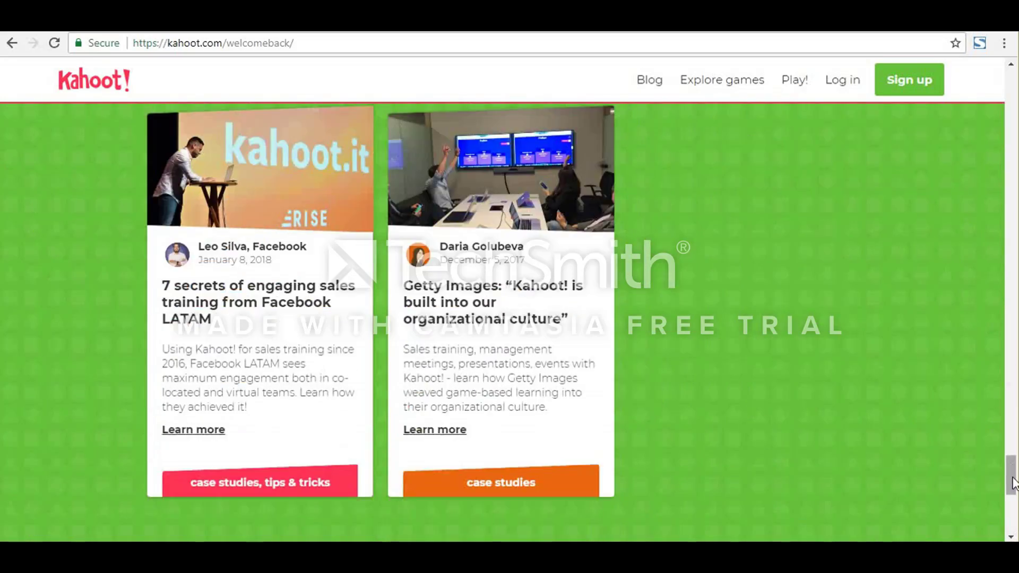
pyautogui.moveTo(1010, 475); pyautogui.dragTo(1009, 145)
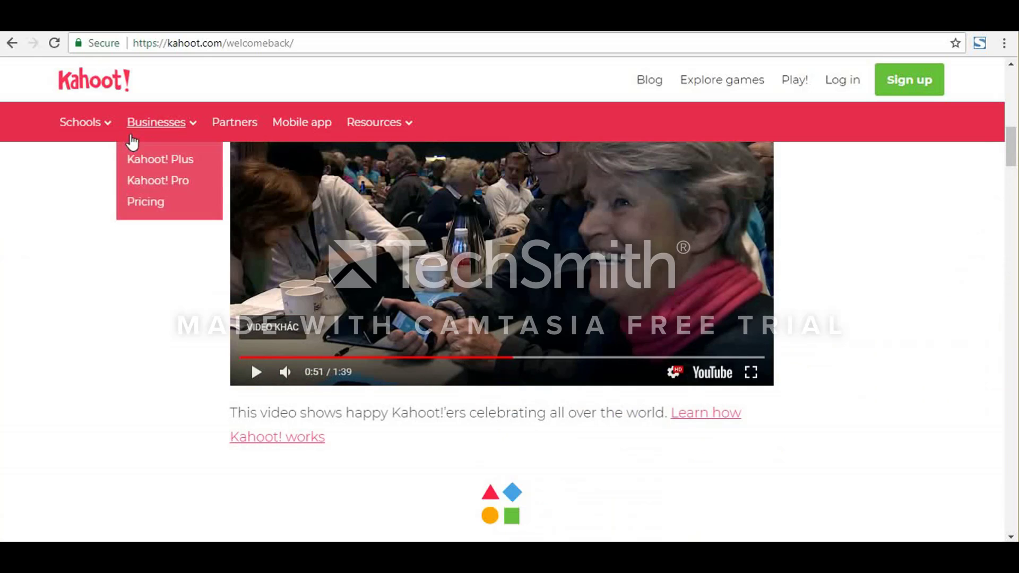
pyautogui.moveTo(75, 131)
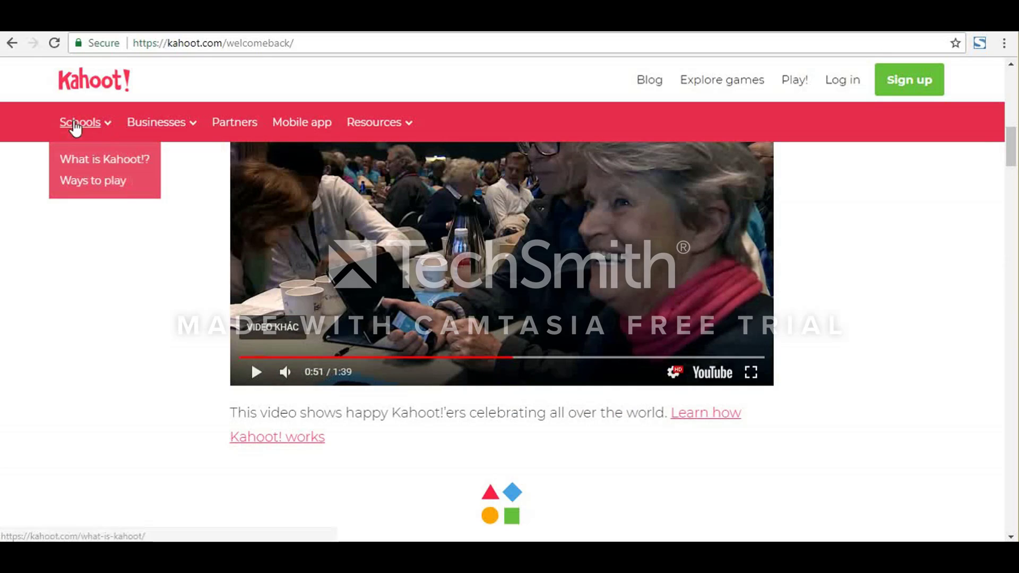
pyautogui.click(100, 181)
# Step: Read through the Ways to play page, from the tutorial videos to the numbered list of ways to use Kahoot!
pyautogui.scroll(-6, 404, 237)
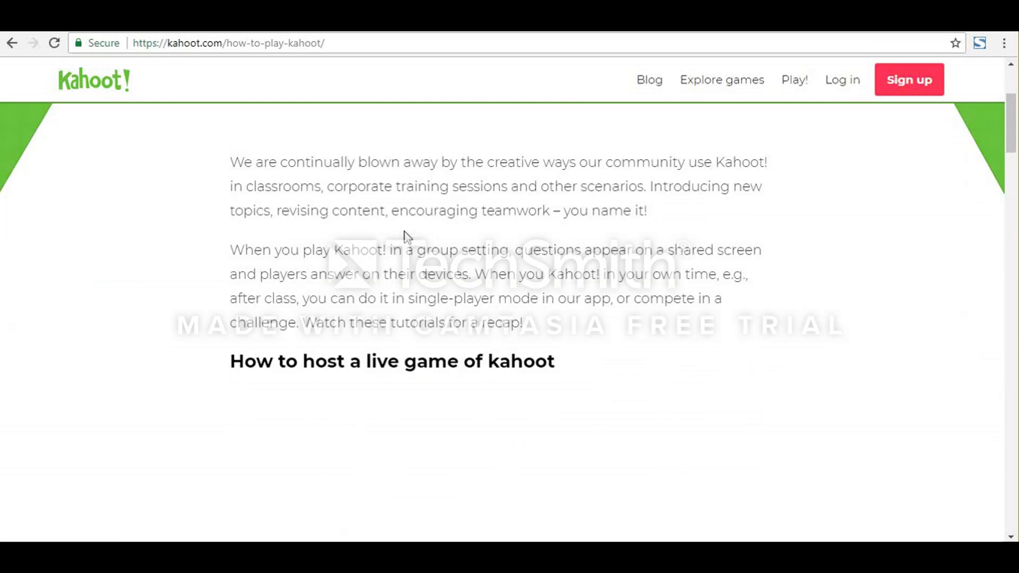
pyautogui.scroll(-10, 438, 289)
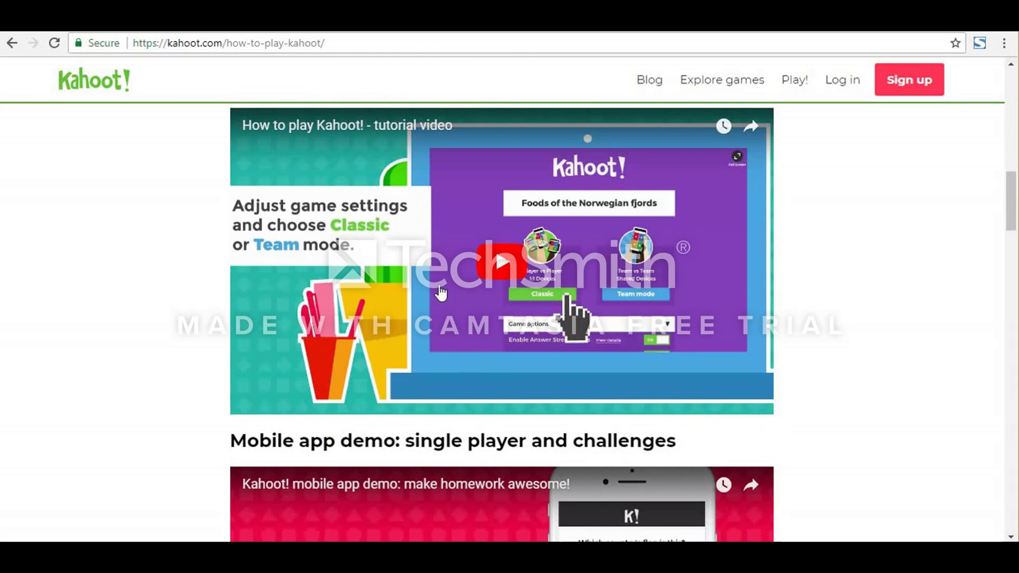
pyautogui.scroll(-10, 441, 294)
pyautogui.scroll(-5, 440, 291)
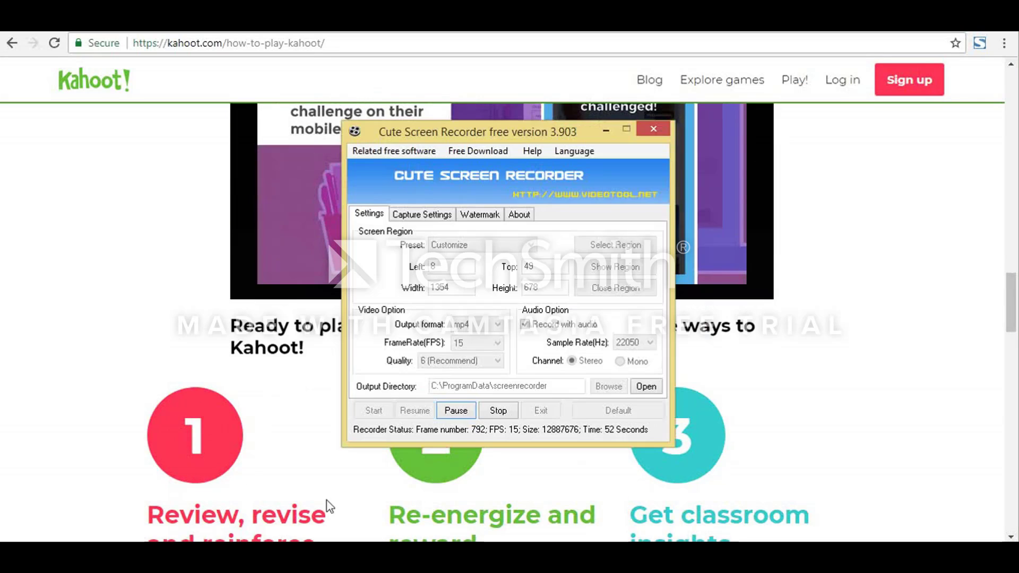
pyautogui.click(456, 412)
pyautogui.click(432, 413)
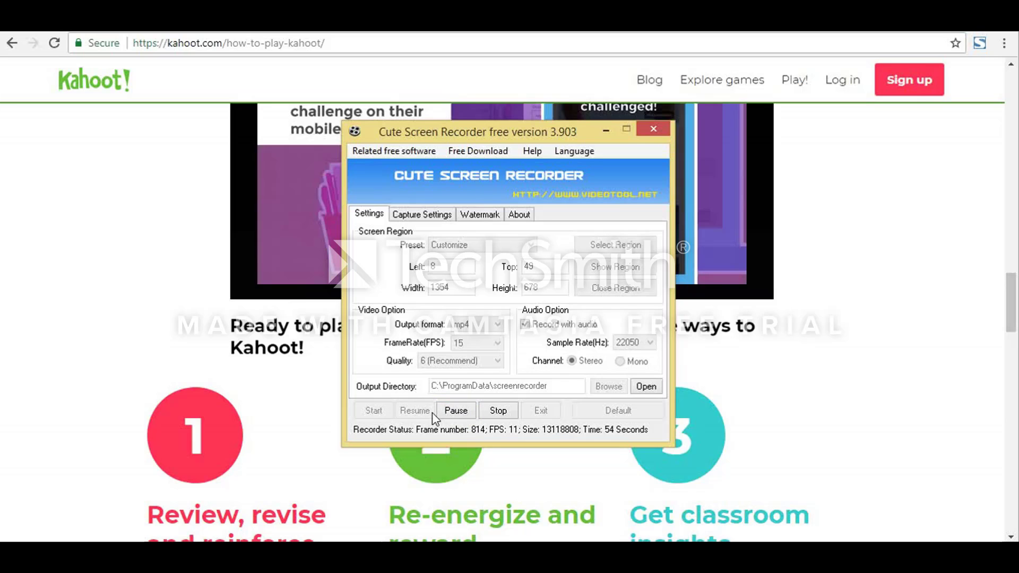
pyautogui.scroll(-4, 420, 454)
pyautogui.scroll(-1, 419, 454)
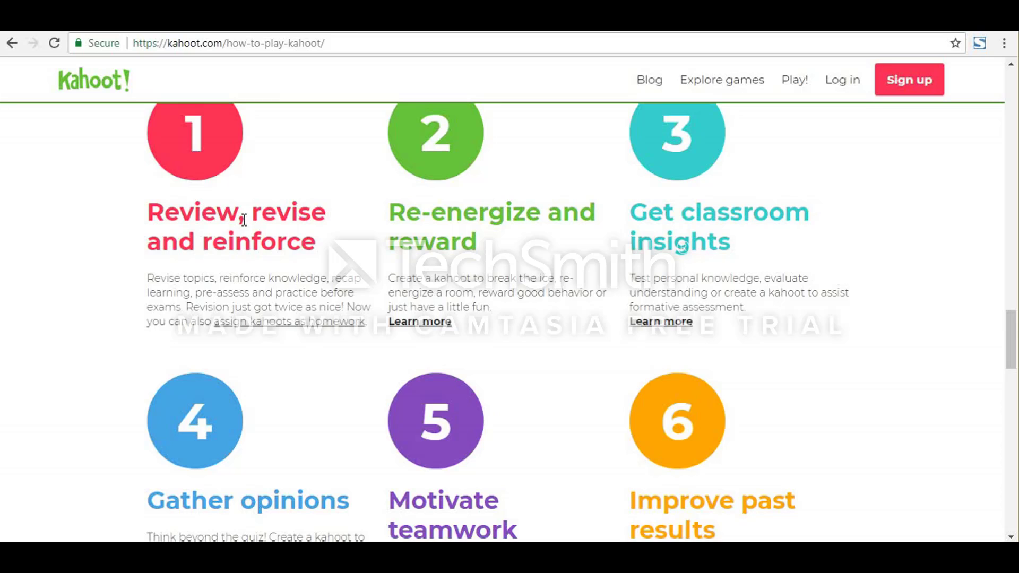
pyautogui.scroll(-2, 249, 239)
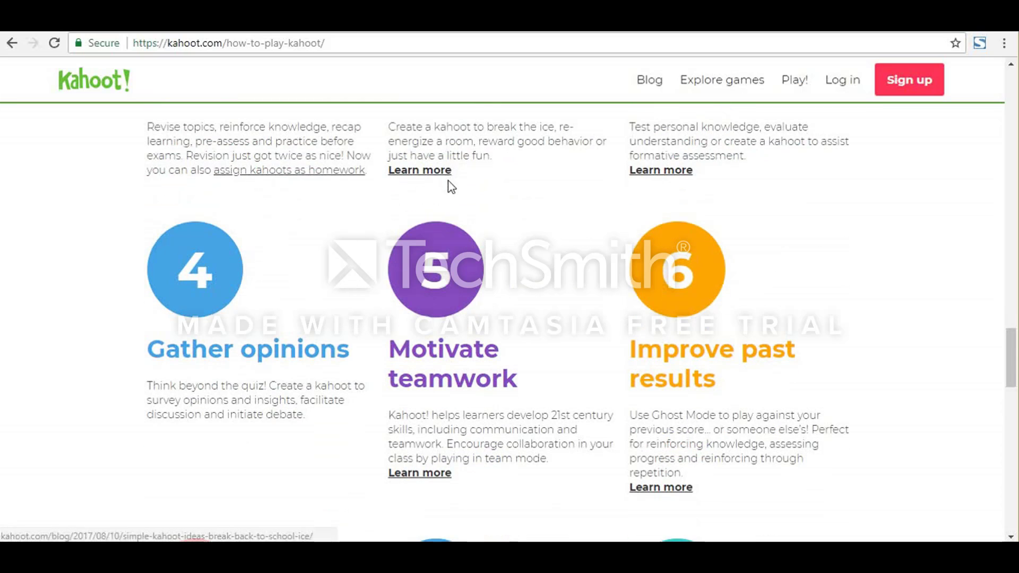
pyautogui.scroll(-4, 597, 428)
pyautogui.scroll(-4, 604, 439)
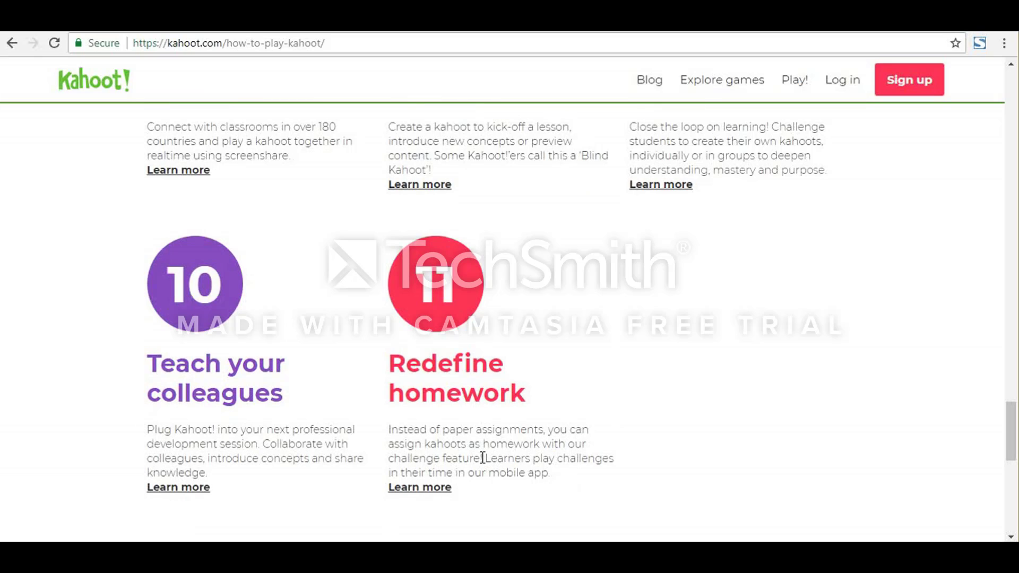
# Step: Switch to Windows Photo Viewer to examine the ok-baby overview image of Kahoot! game types and the playing process
pyautogui.moveTo(333, 554)
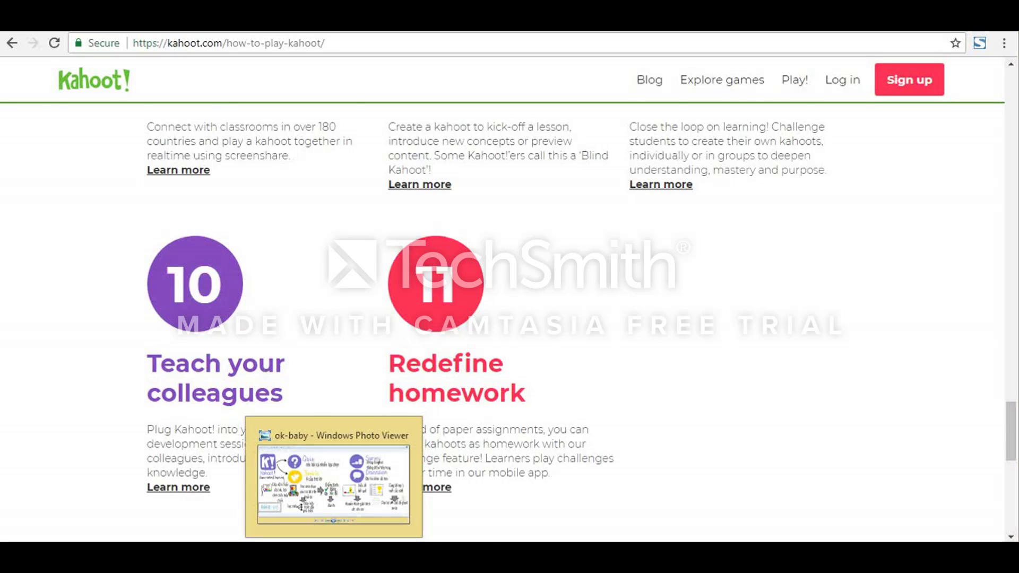
pyautogui.click(334, 555)
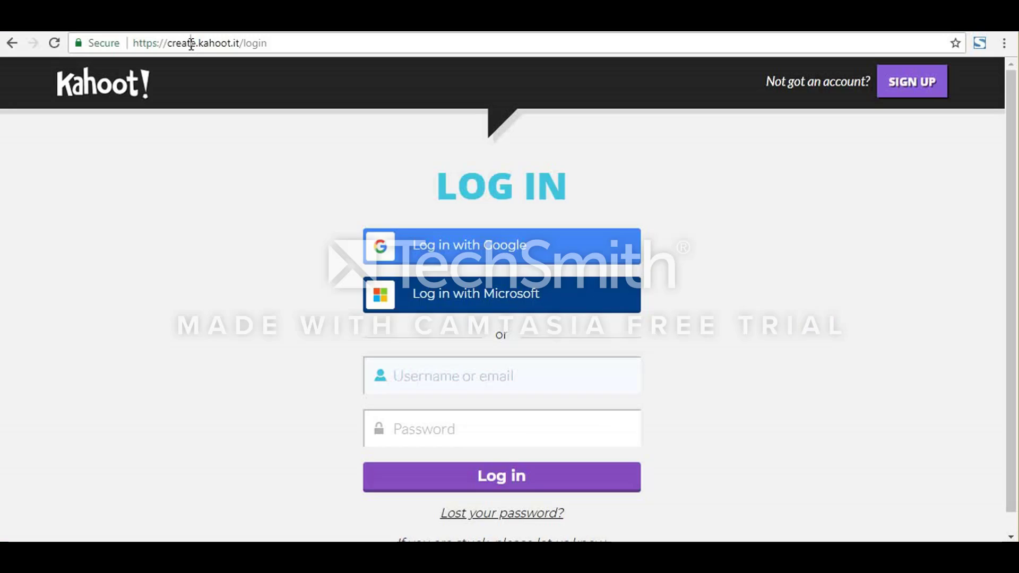
# Step: From the create.kahoot.it/login page, begin a new registration as a Teacher using an existing Google account
pyautogui.click(204, 45)
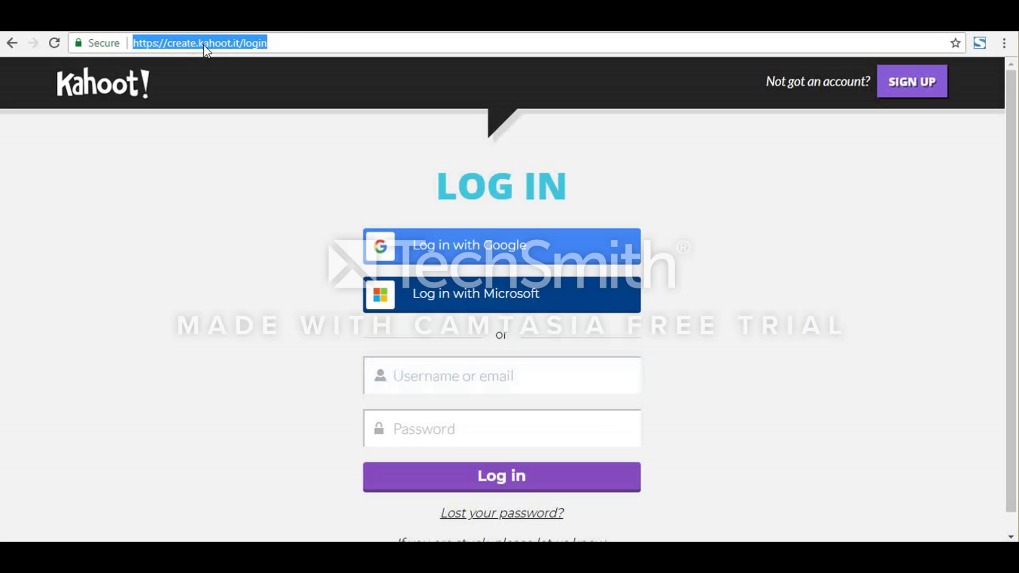
pyautogui.click(234, 46)
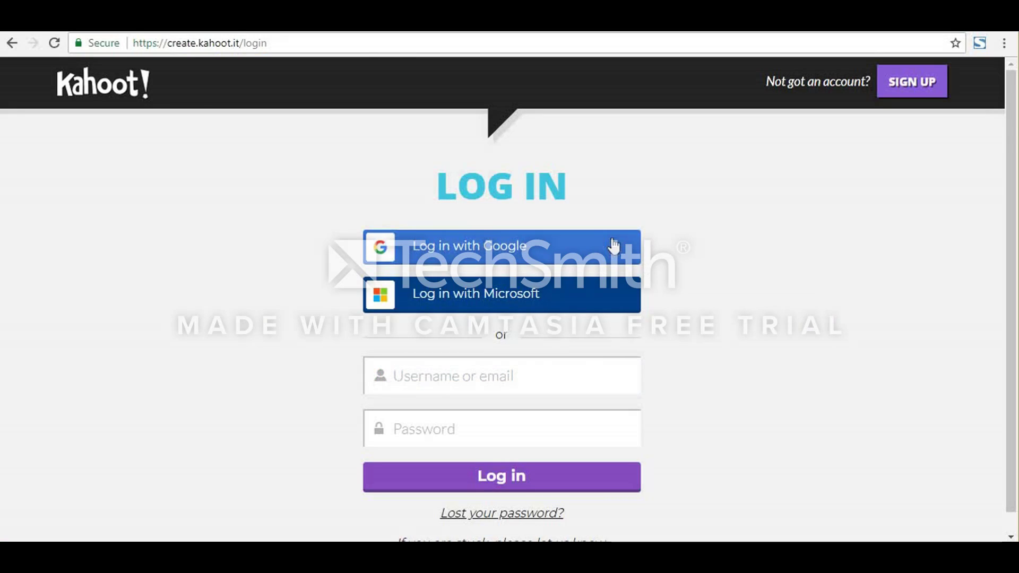
pyautogui.click(891, 83)
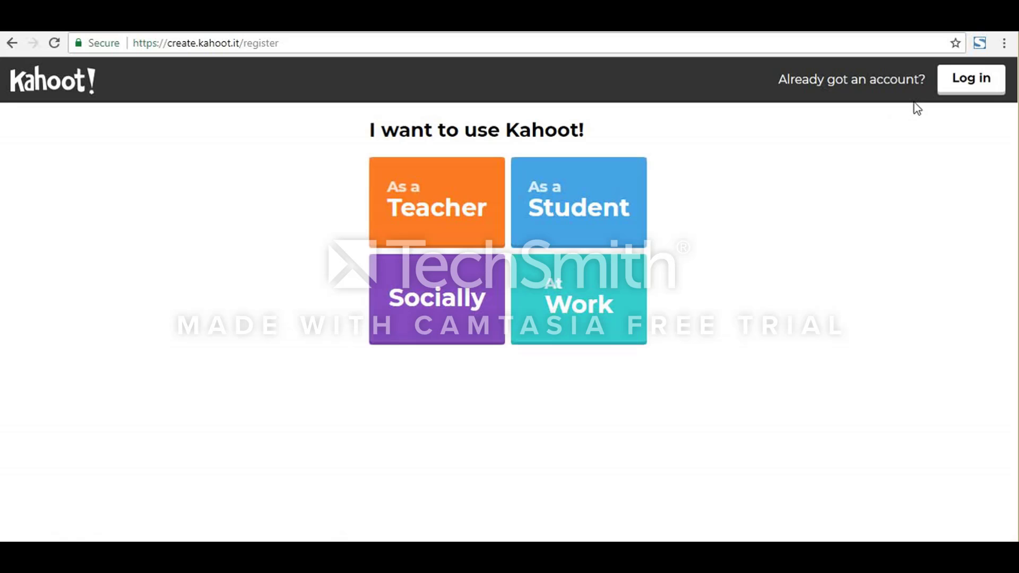
pyautogui.click(448, 197)
pyautogui.click(482, 183)
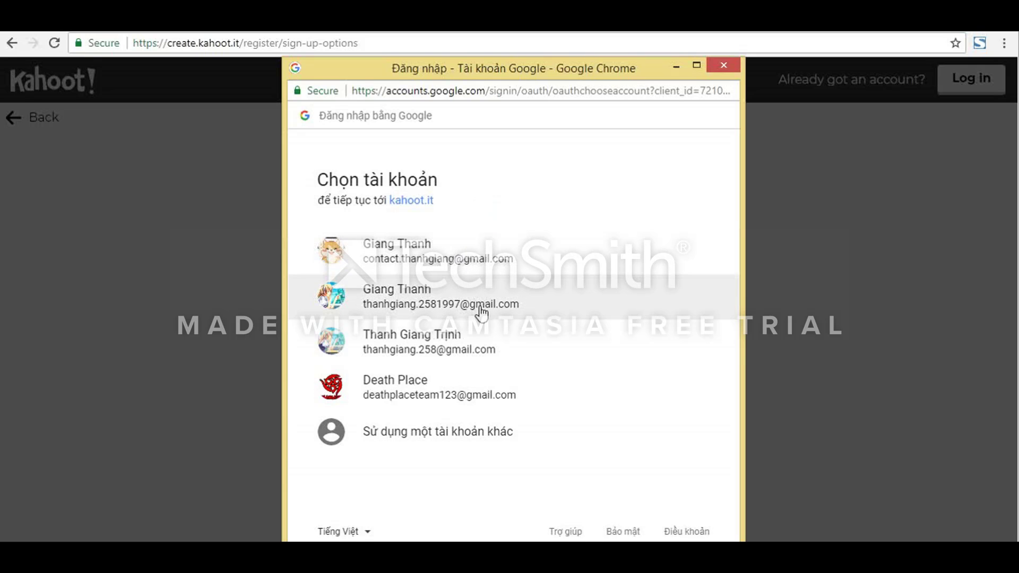
pyautogui.click(499, 307)
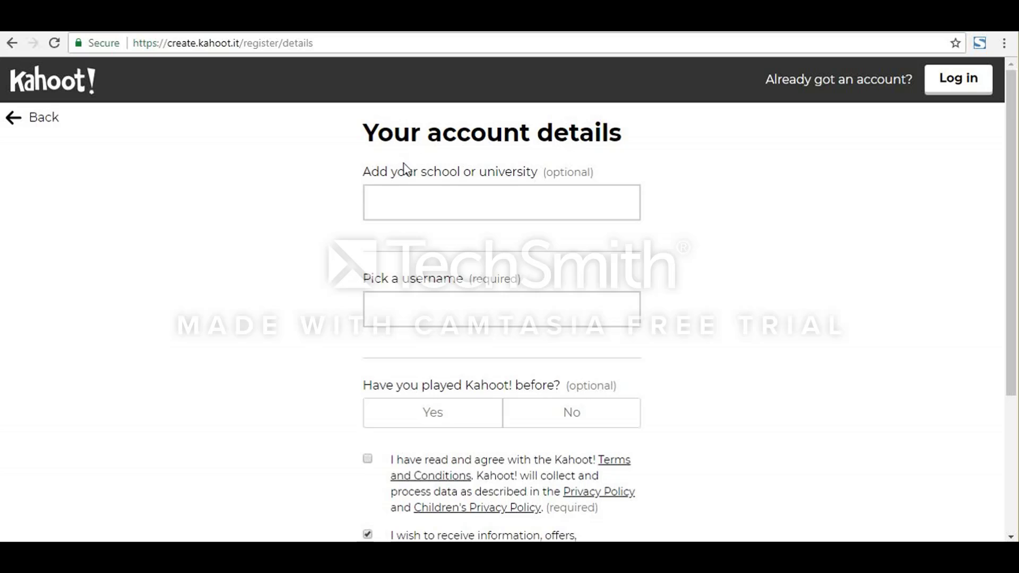
# Step: Enter Ho Chi Minh city university of education as the school or university in the account details
pyautogui.click(411, 192)
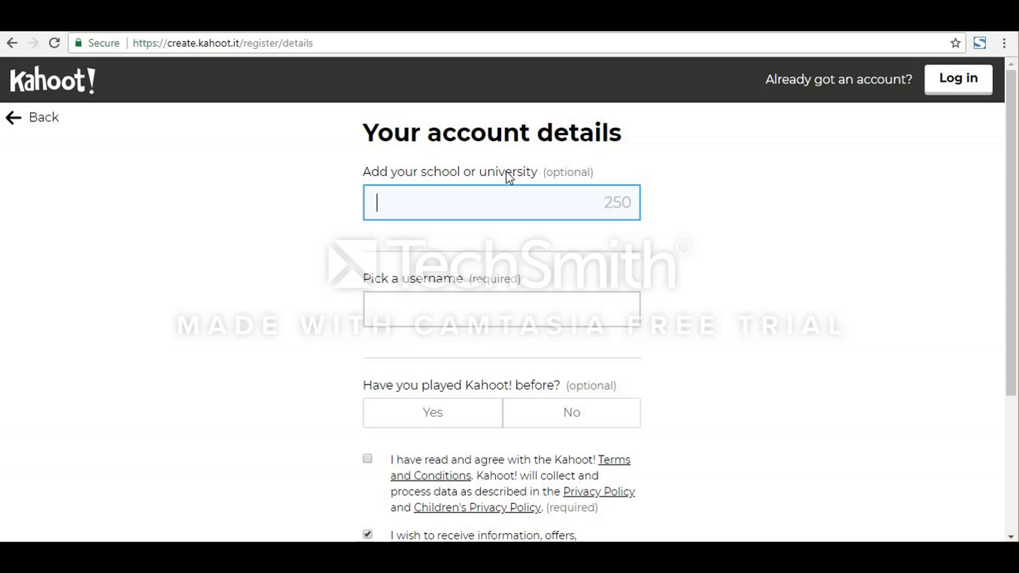
pyautogui.write('H')
pyautogui.press('Down')
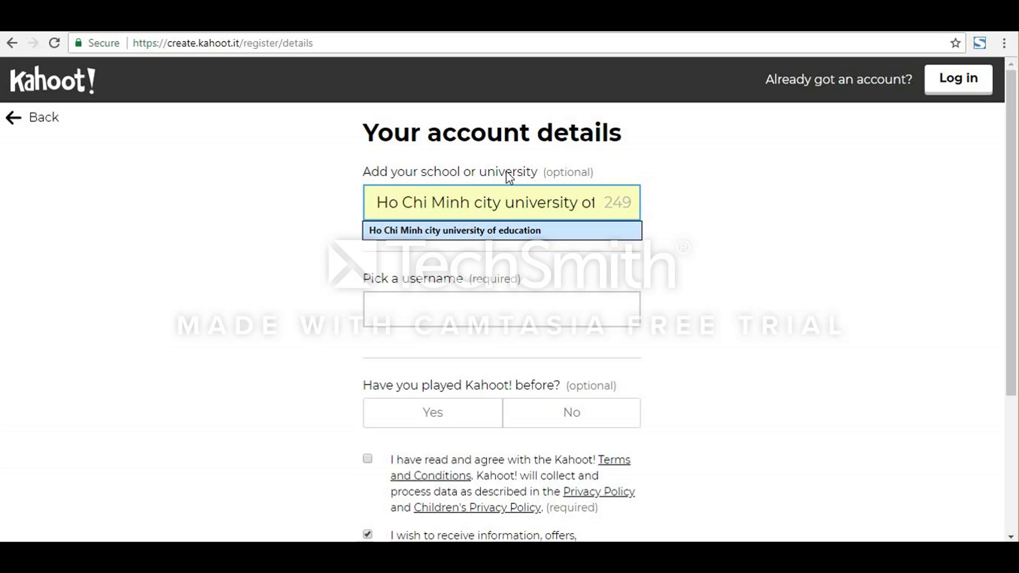
pyautogui.press('Return')
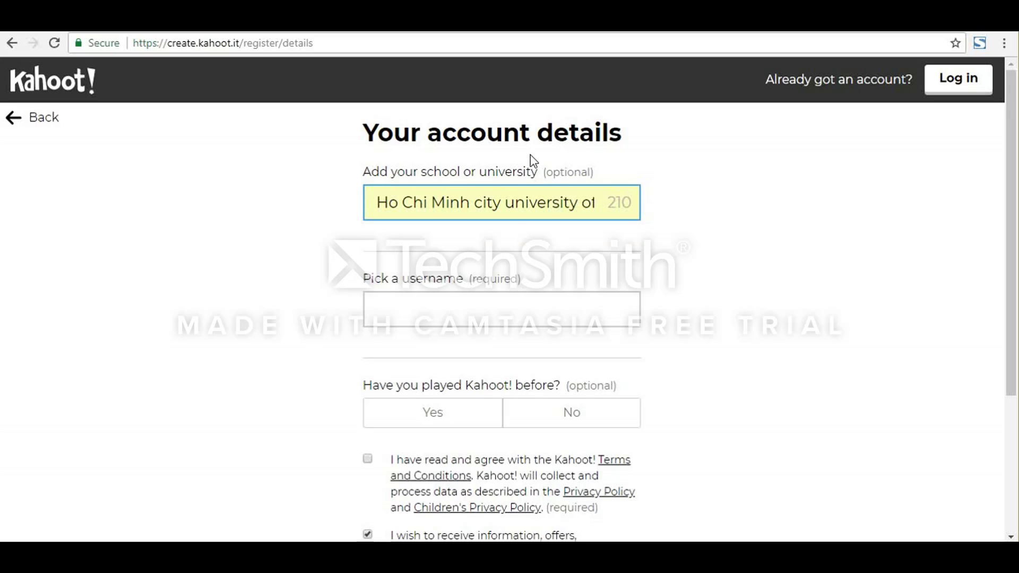
# Step: Try a username made from the account holder's full name, written without a space
pyautogui.click(514, 307)
pyautogui.scroll(-2, 505, 314)
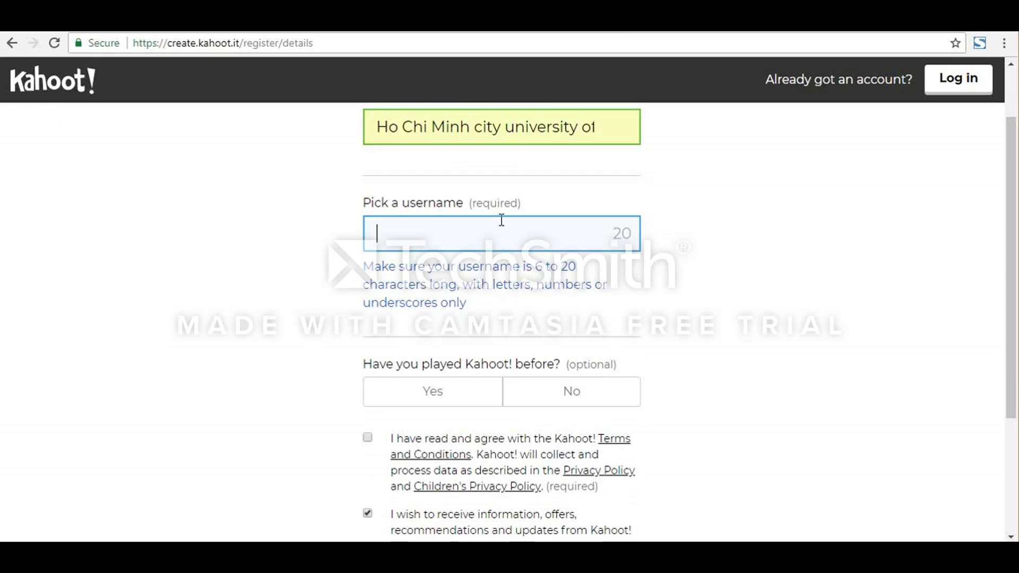
pyautogui.write('Tha')
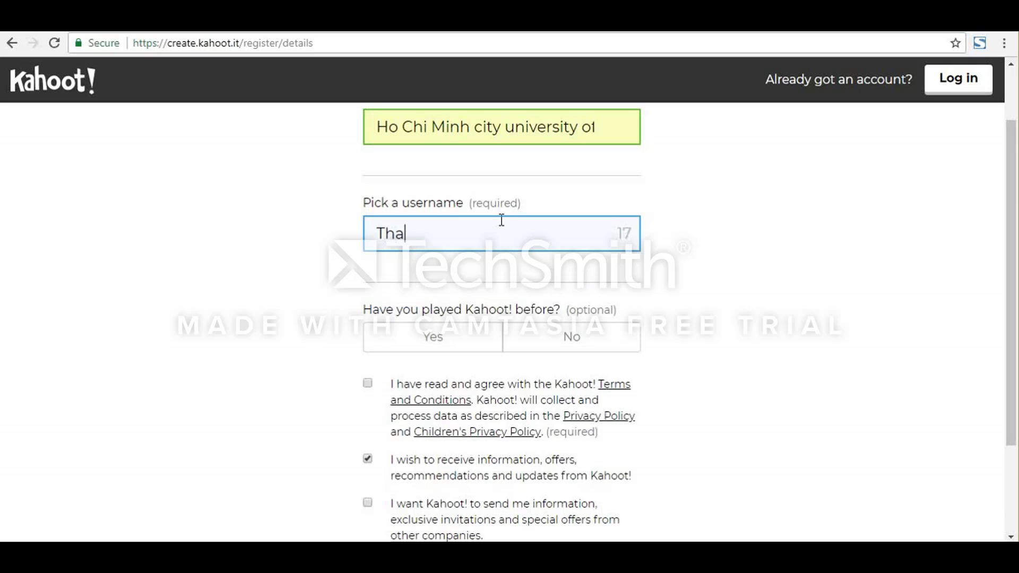
pyautogui.write('nh G')
pyautogui.press('BackSpace')
pyautogui.press('BackSpace')
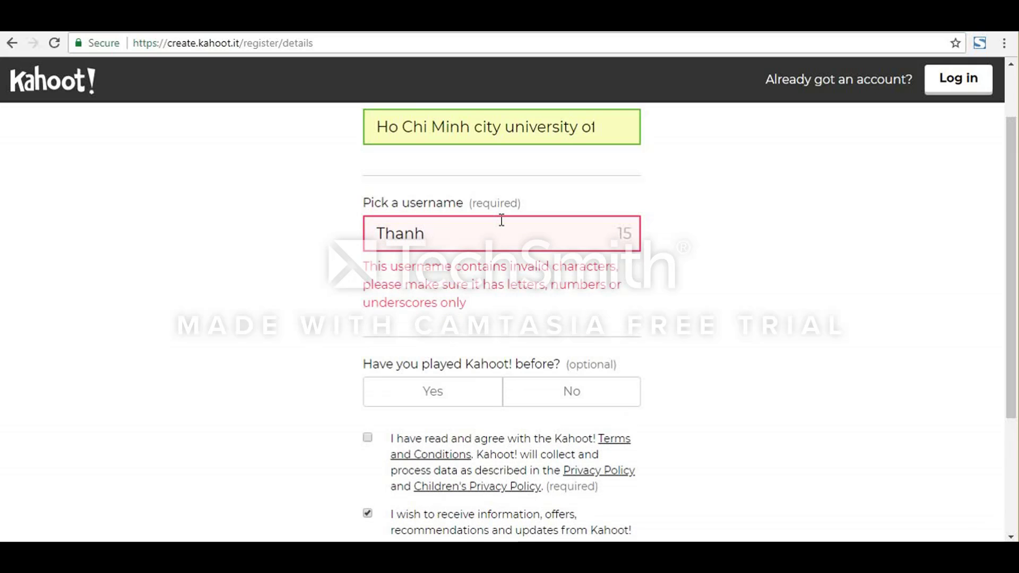
pyautogui.write('Giang')
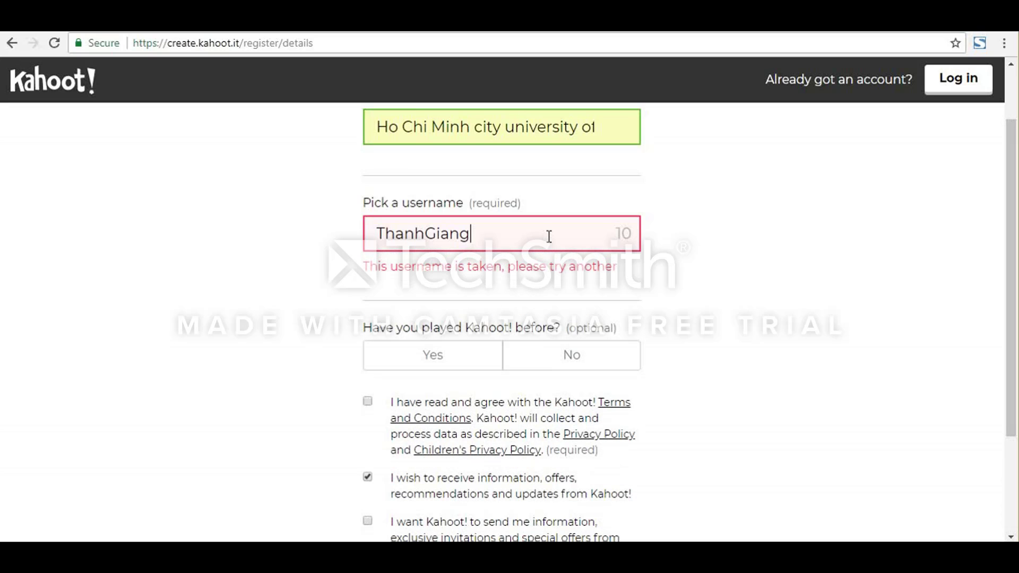
# Step: Replace the username with a different one that uses letters only and has at least six characters
pyautogui.moveTo(523, 236); pyautogui.dragTo(375, 235)
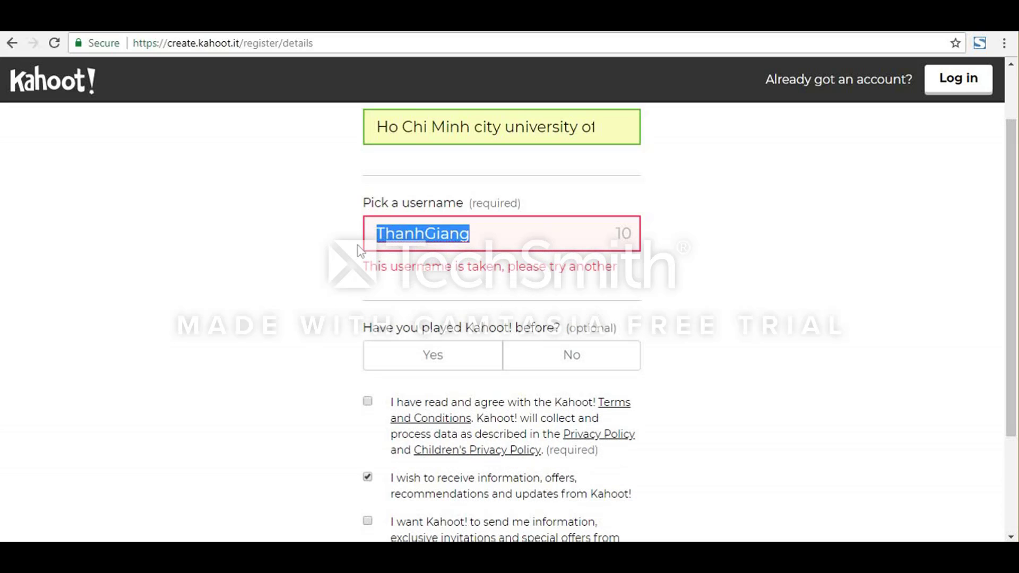
pyautogui.write('C')
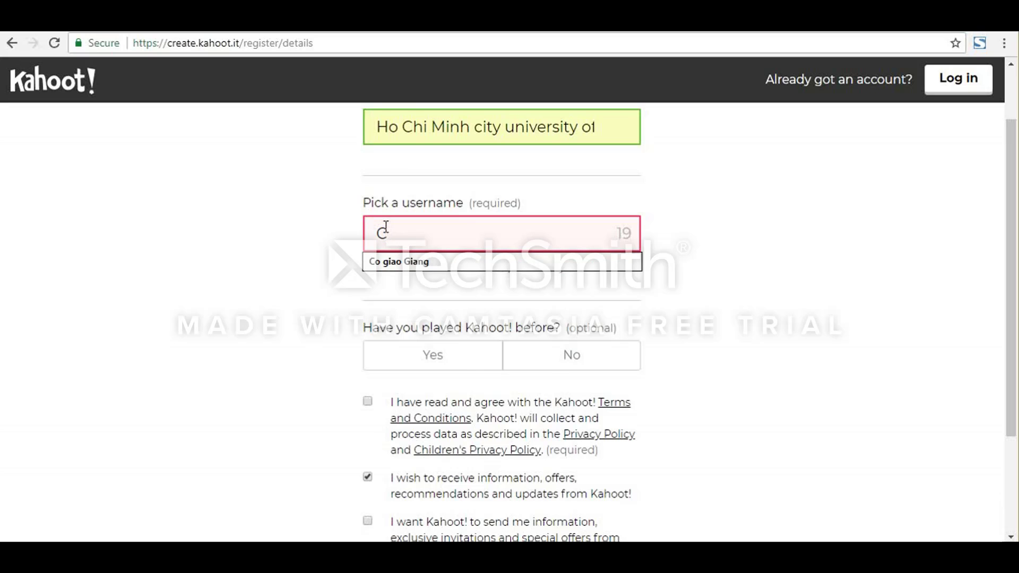
pyautogui.write('oGia')
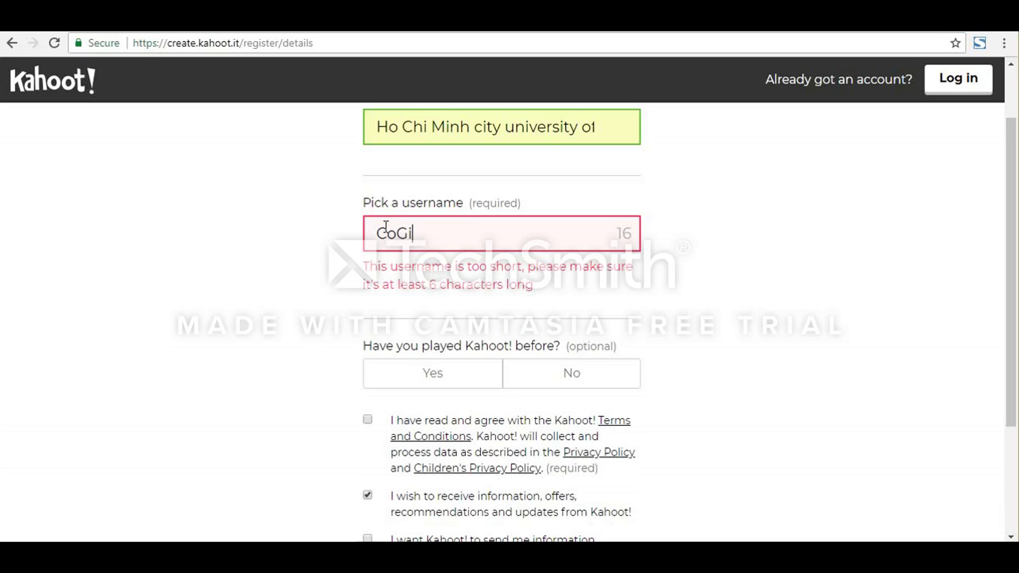
pyautogui.press('BackSpace')
pyautogui.press('BackSpace')
pyautogui.write('iang')
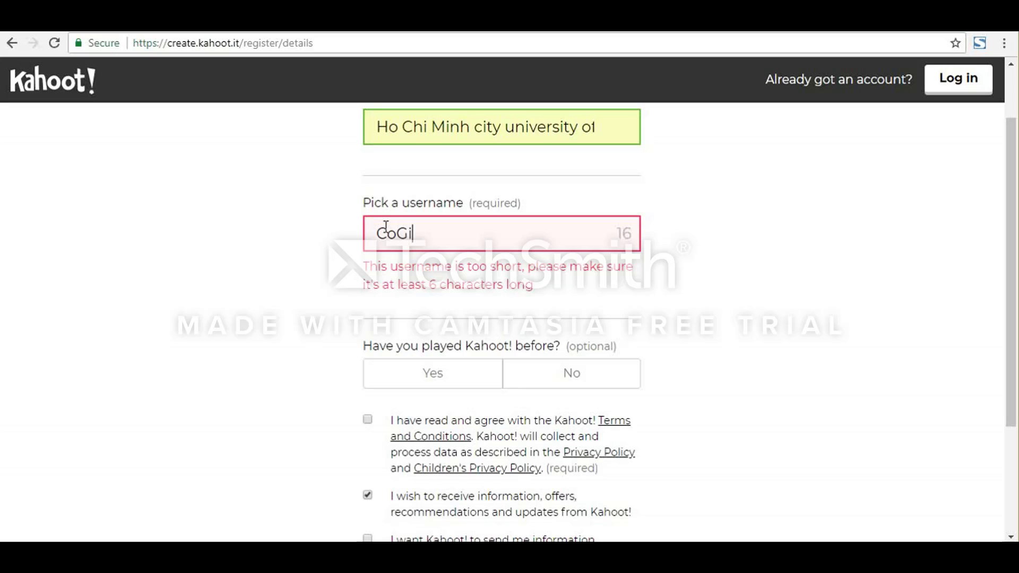
pyautogui.click(309, 340)
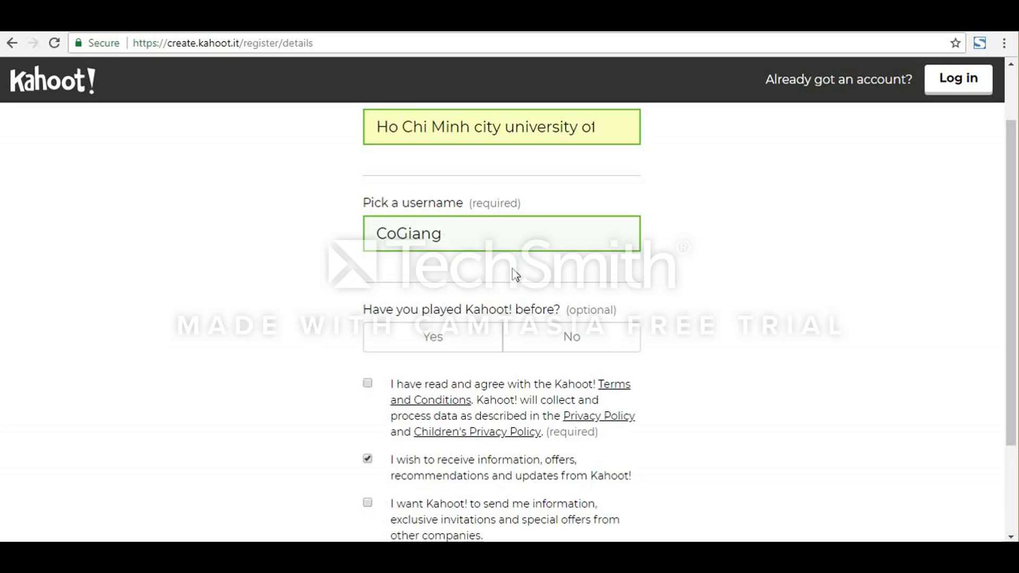
# Step: Answer Yes to having played Kahoot! before, accept the terms, decline Kahoot! updates and submit the registration
pyautogui.scroll(-1, 514, 275)
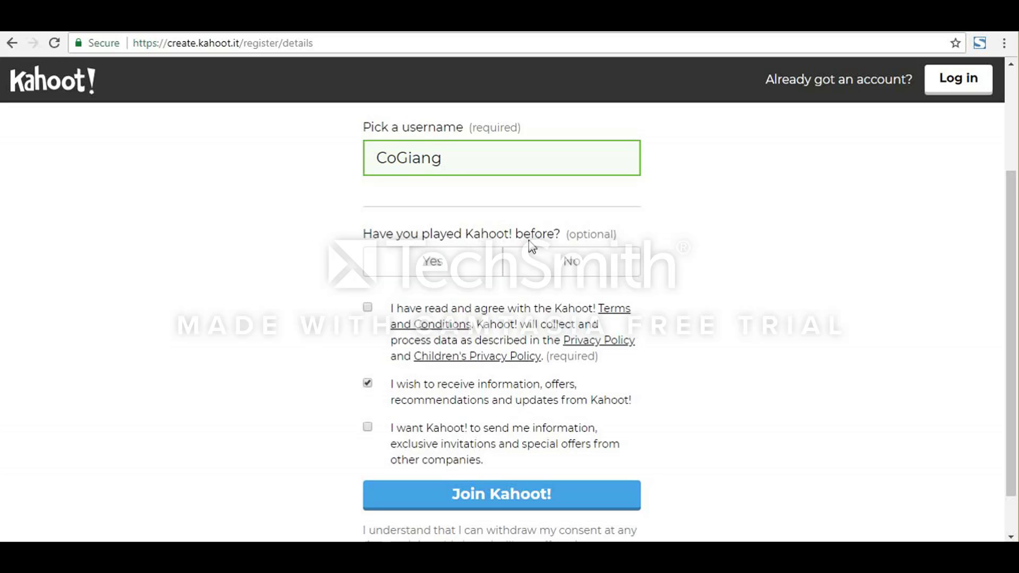
pyautogui.click(488, 264)
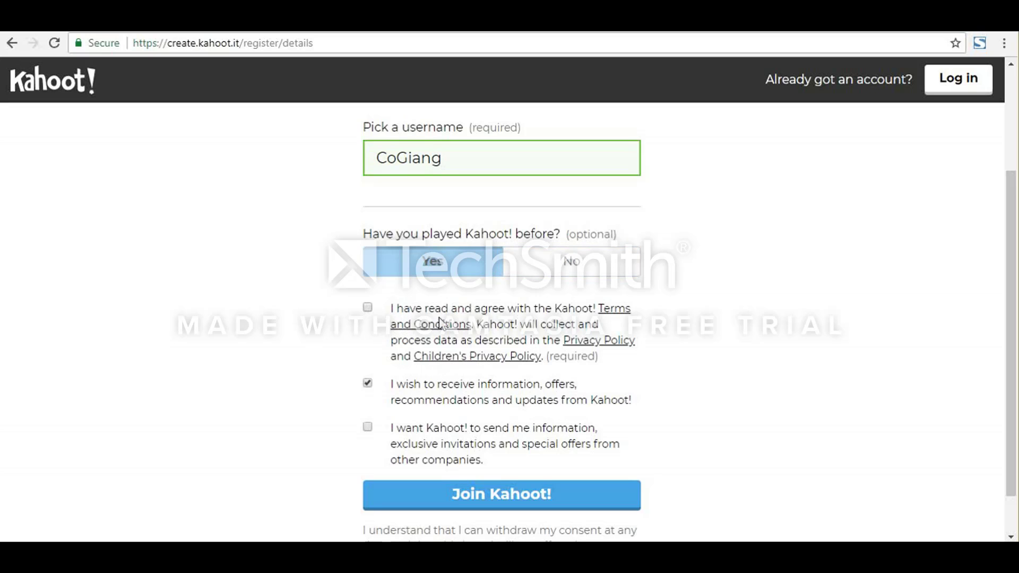
pyautogui.click(368, 308)
pyautogui.scroll(-1, 370, 314)
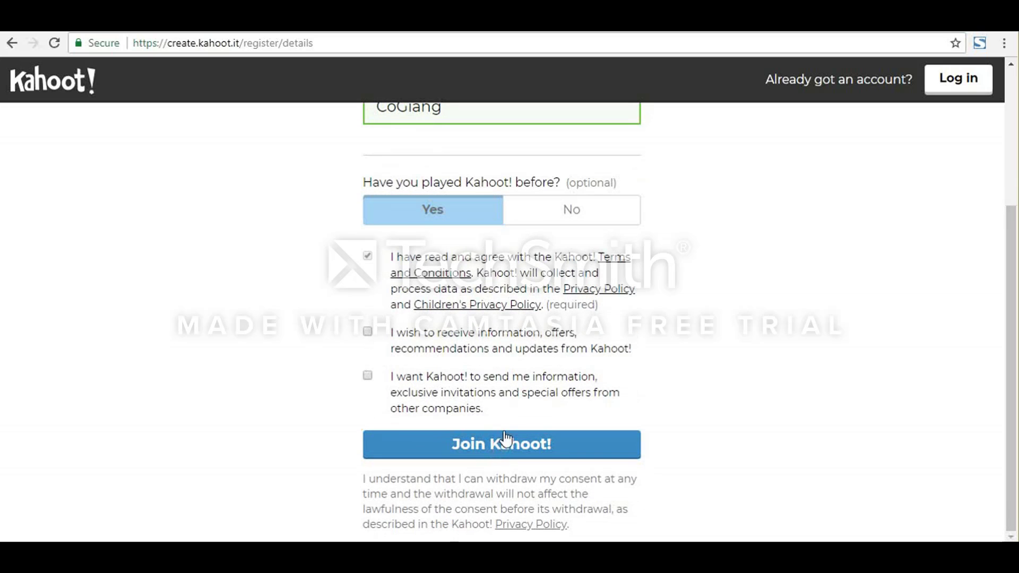
pyautogui.click(553, 443)
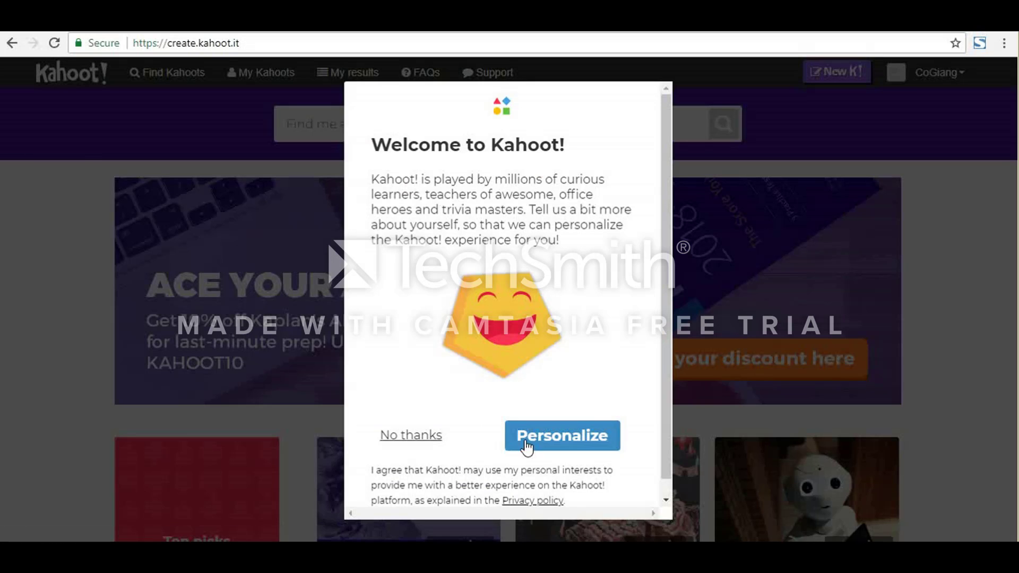
# Step: Decline the offer to personalize Kahoot!, and look over the home page's featured kahoots and the account options
pyautogui.click(428, 434)
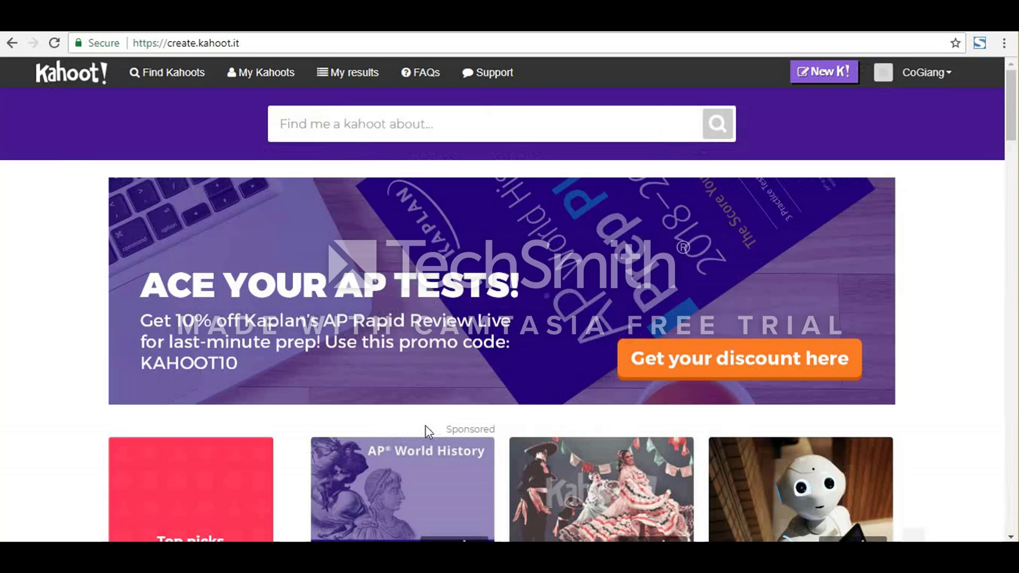
pyautogui.scroll(-5, 434, 425)
pyautogui.scroll(-3, 436, 429)
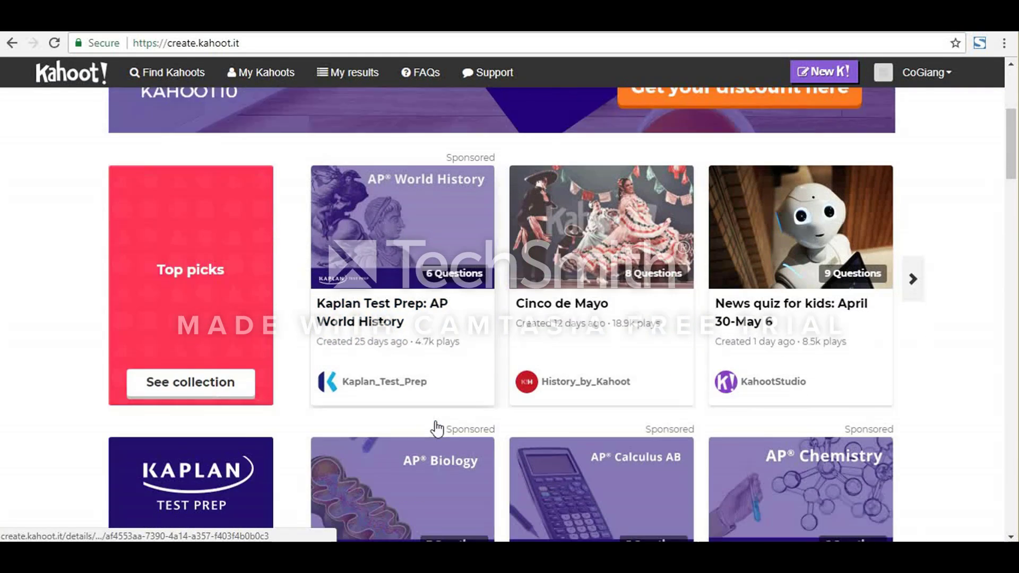
pyautogui.scroll(7, 438, 427)
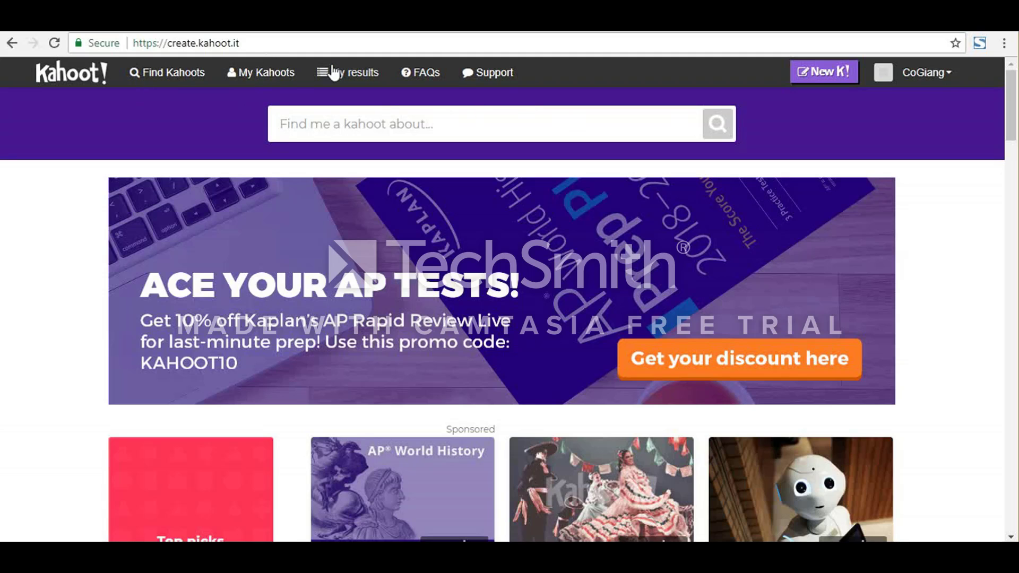
pyautogui.click(932, 74)
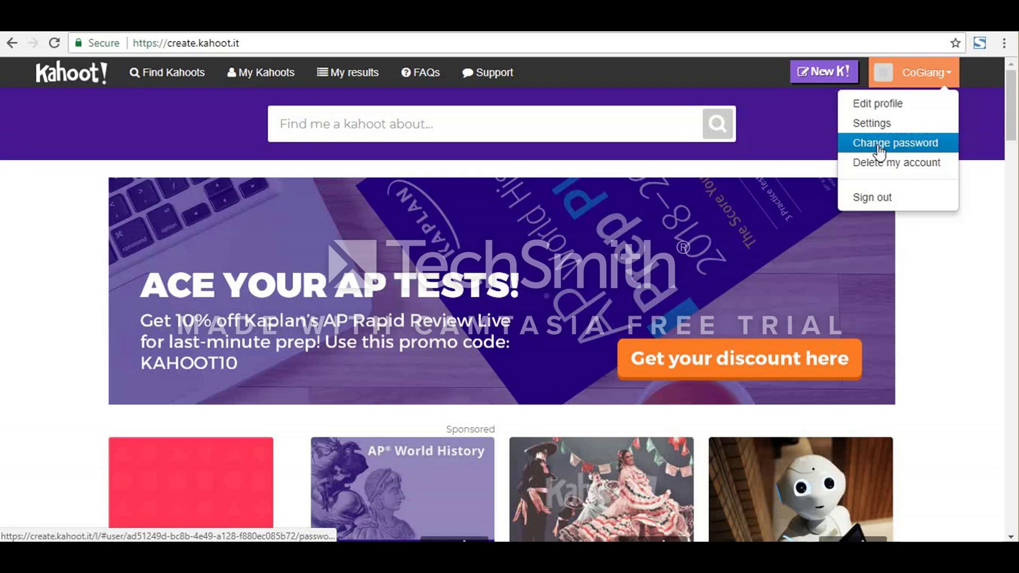
pyautogui.click(759, 75)
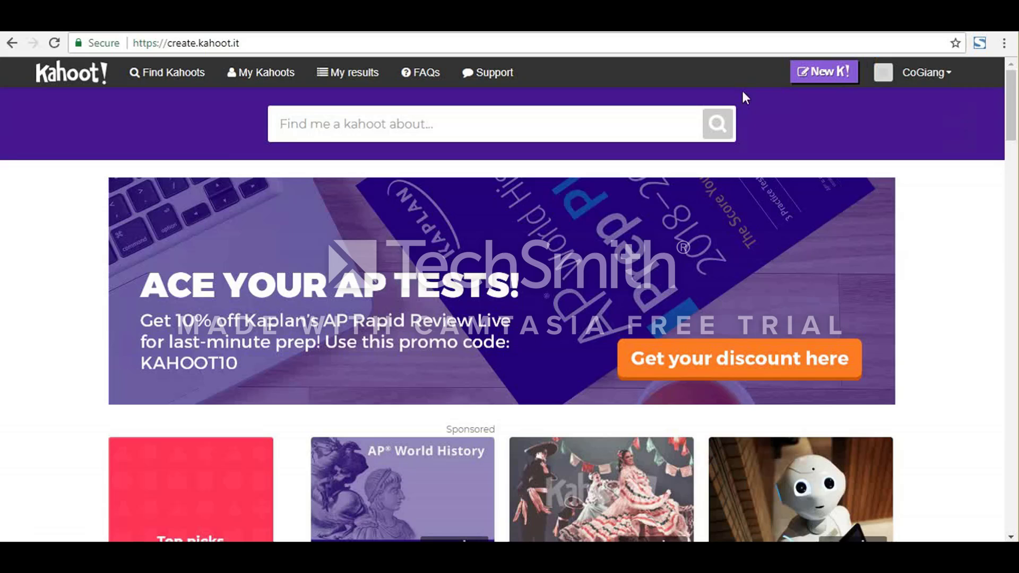
# Step: Start a new kahoot, reviewing the available game types and choosing Survey
pyautogui.click(810, 73)
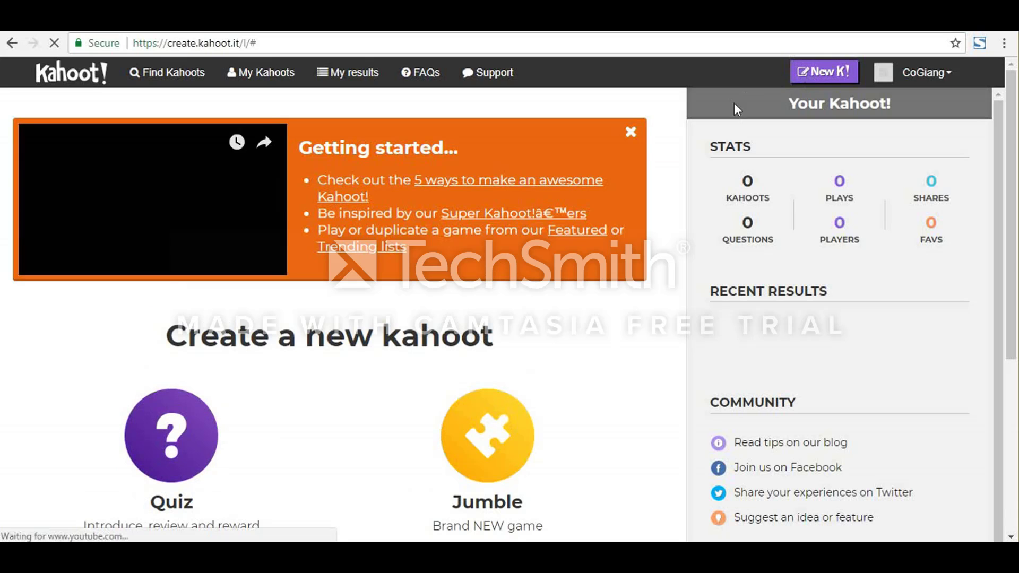
pyautogui.scroll(-2, 299, 400)
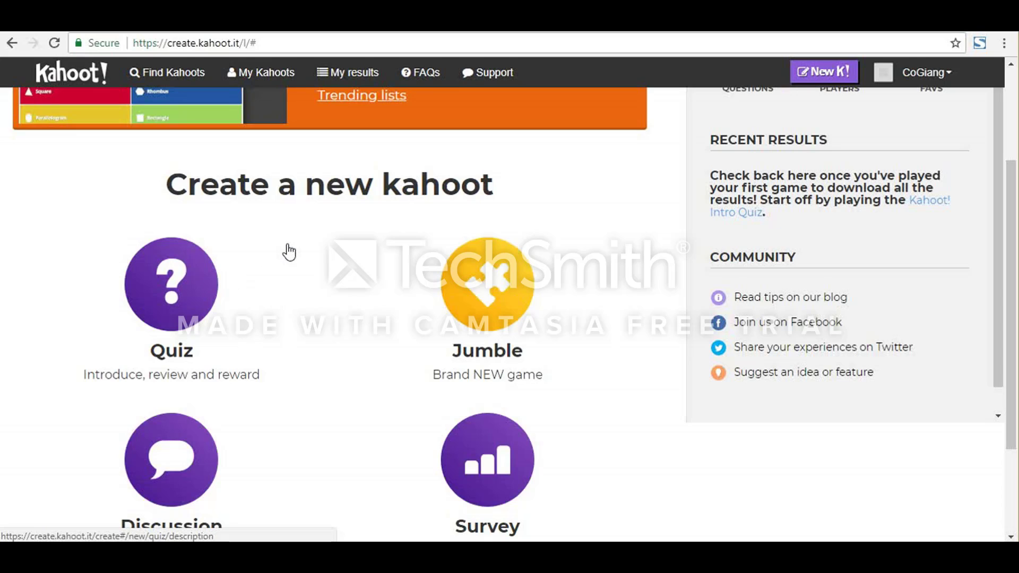
pyautogui.scroll(-3, 313, 236)
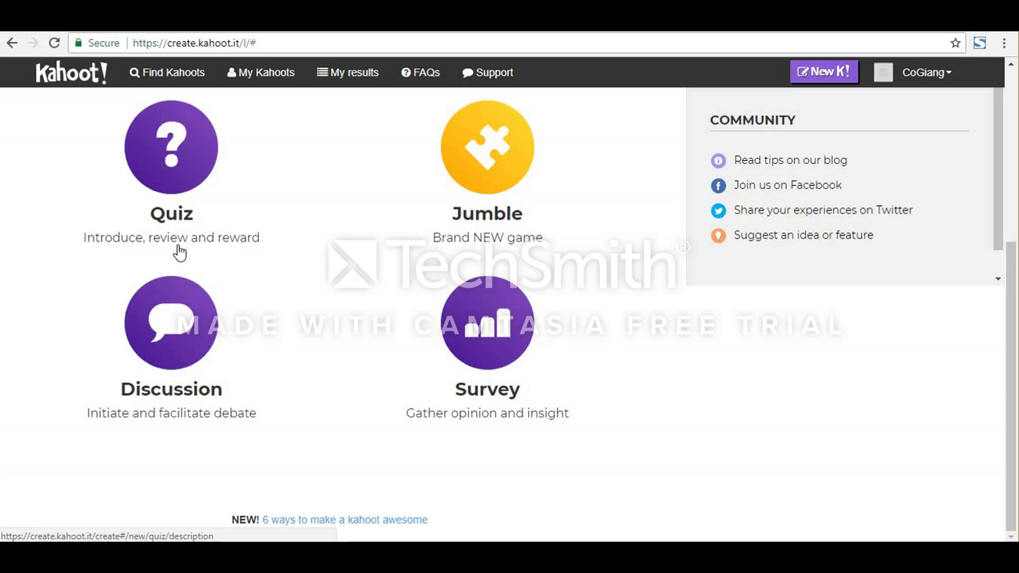
pyautogui.scroll(2, 197, 246)
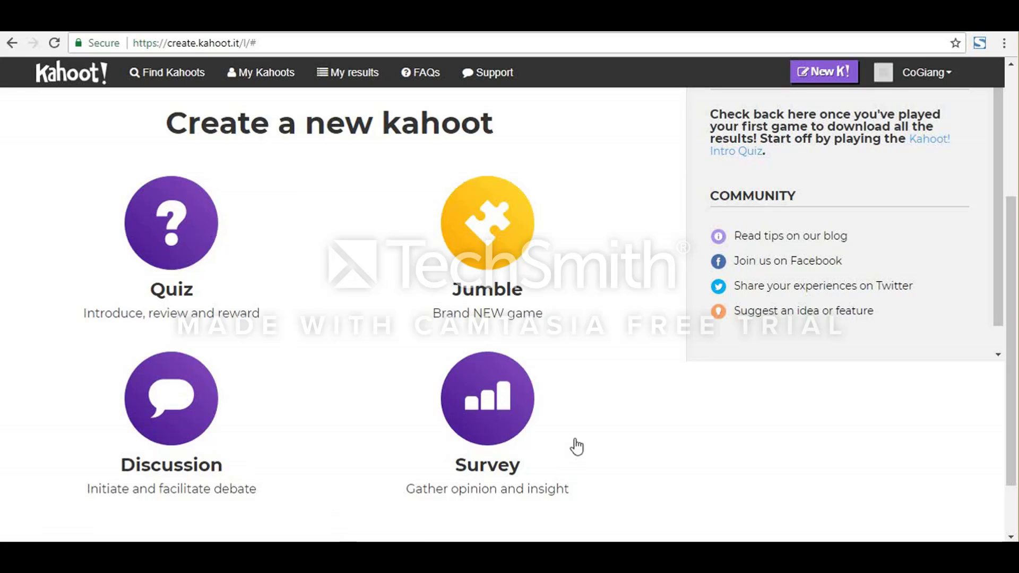
pyautogui.click(480, 438)
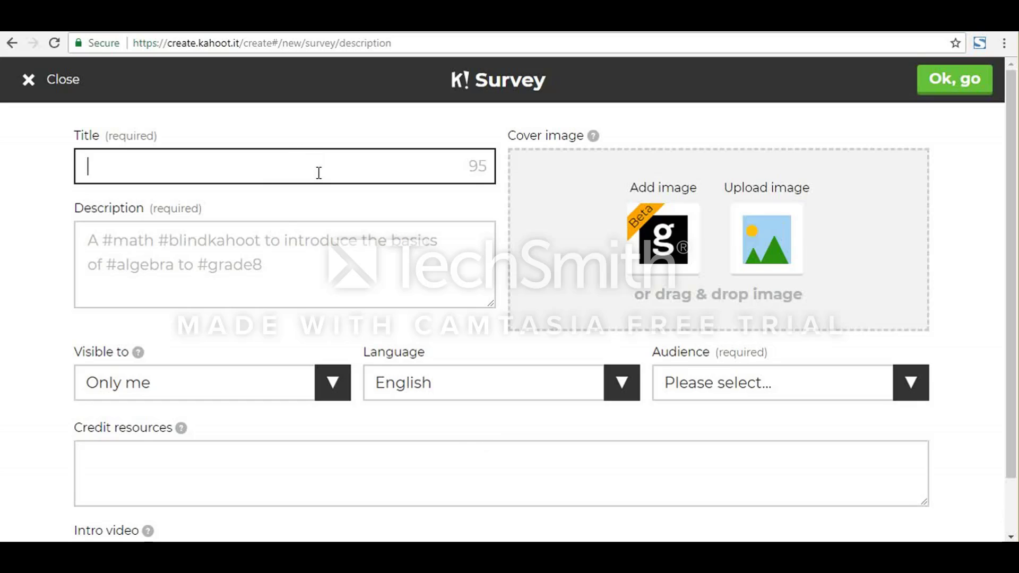
# Step: Title the survey "Đánh giá gian hàng sữa chua dâu tây"
pyautogui.write('Ddanhs')
pyautogui.press('Down')
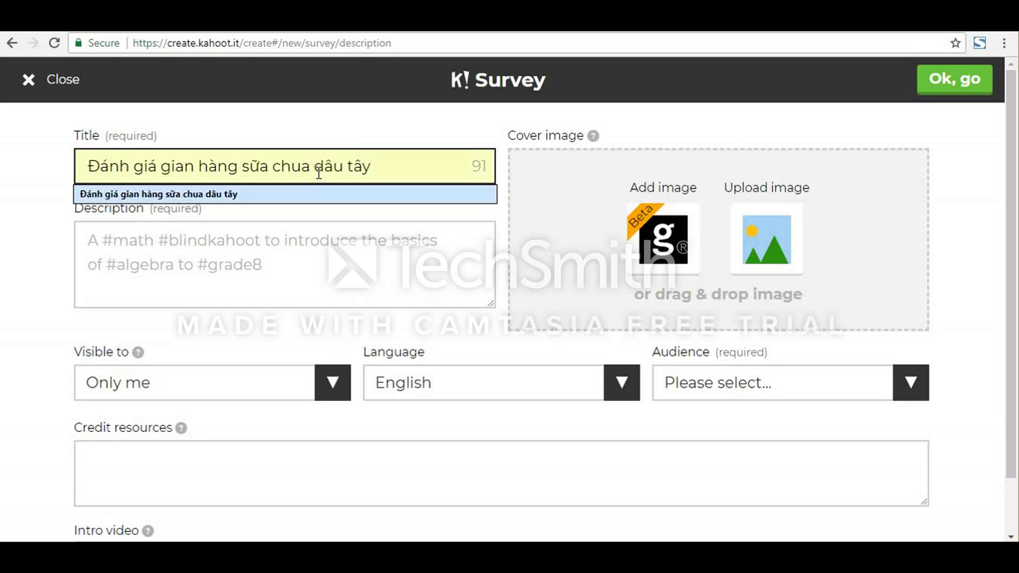
pyautogui.press('Return')
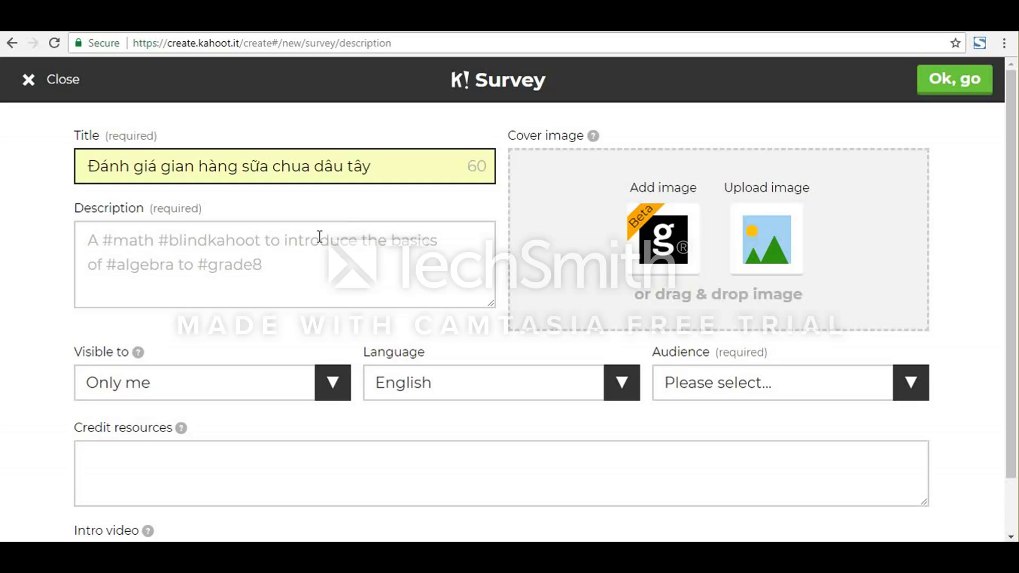
# Step: Enter "#suachua #dautay #danhgia #langmen" as the survey's description
pyautogui.click(308, 264)
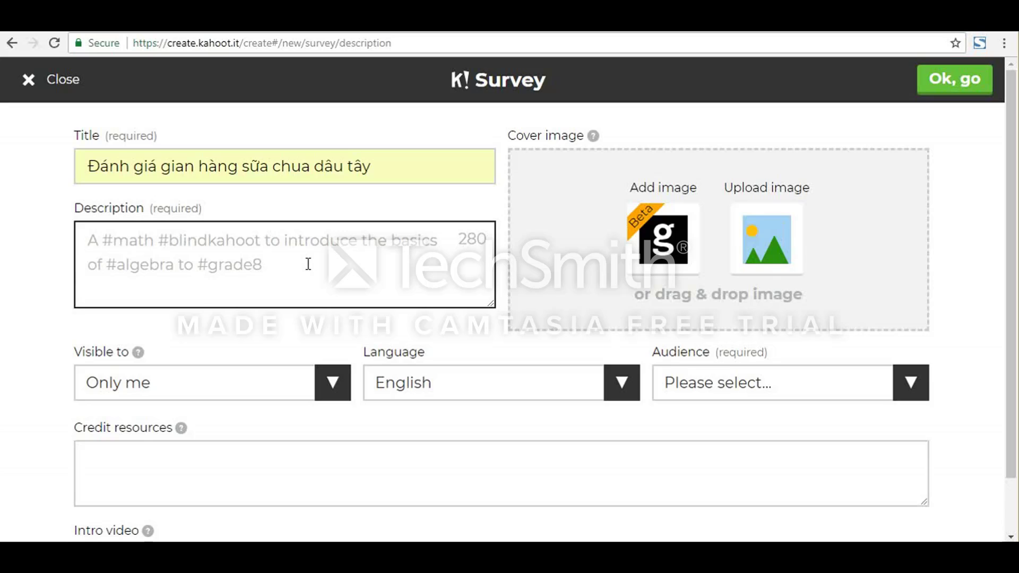
pyautogui.write('#')
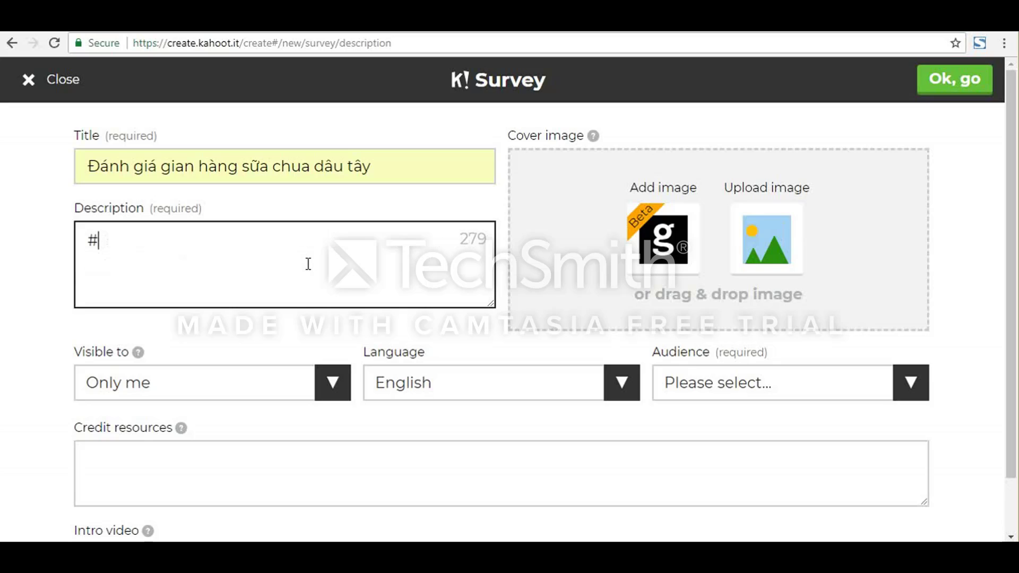
pyautogui.write('suachua ')
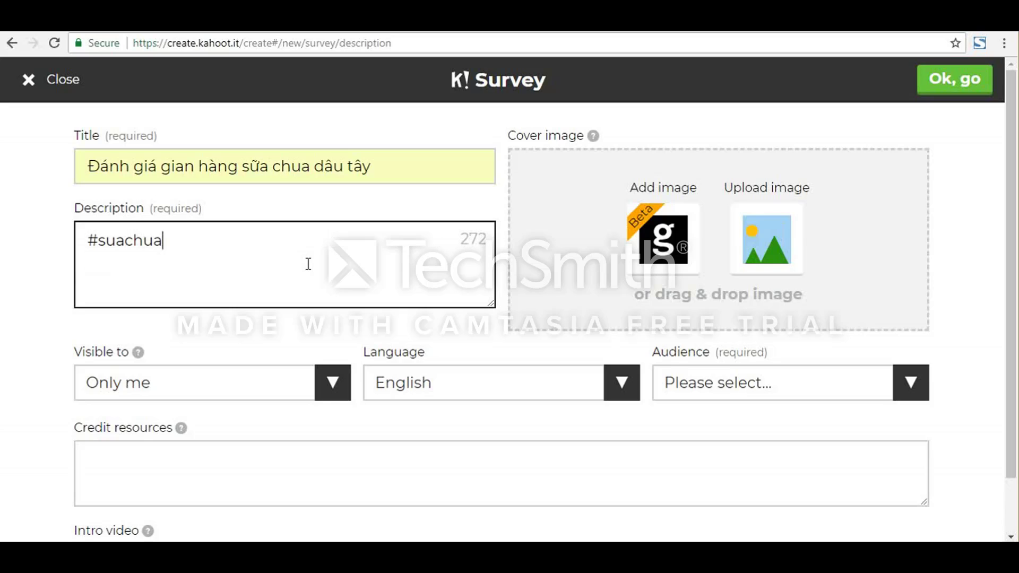
pyautogui.write('#day')
pyautogui.press('BackSpace')
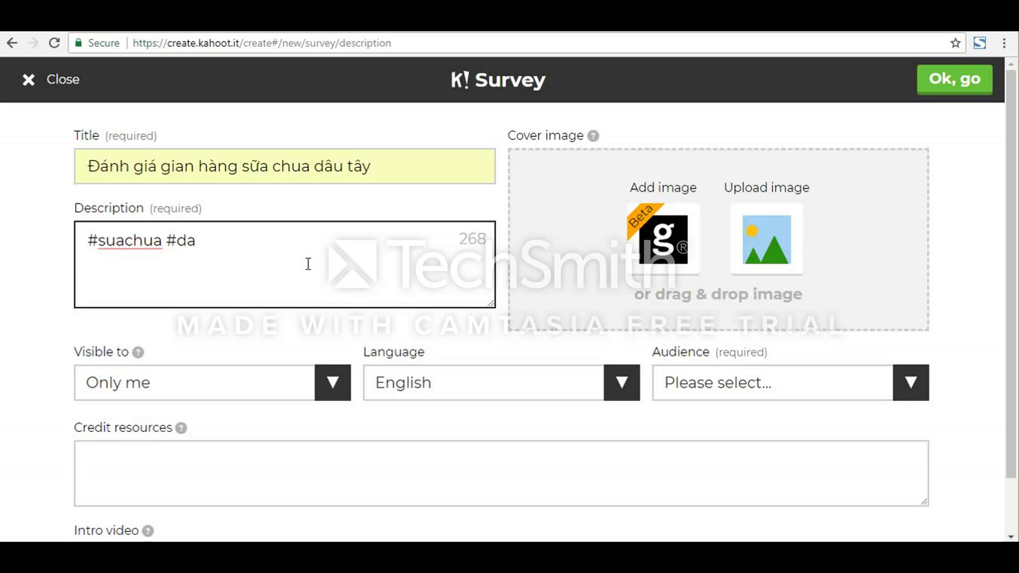
pyautogui.write('utay')
pyautogui.write(' #')
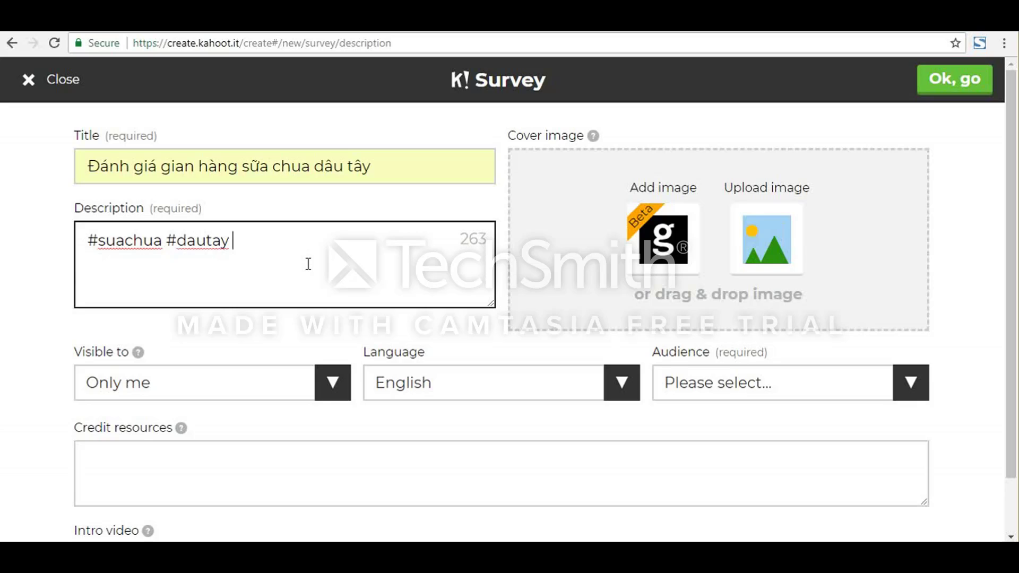
pyautogui.write('gia #')
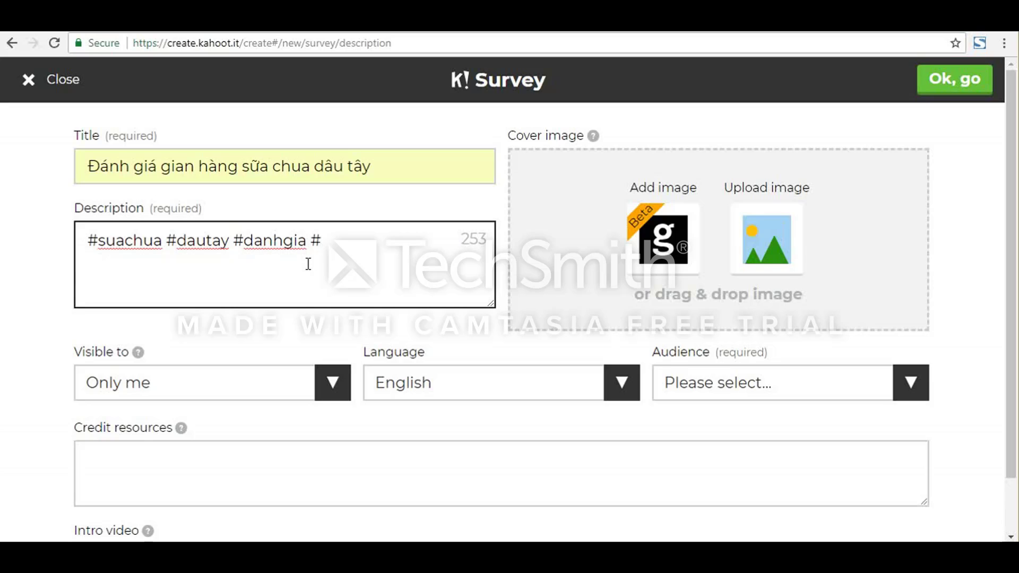
pyautogui.write('langmen')
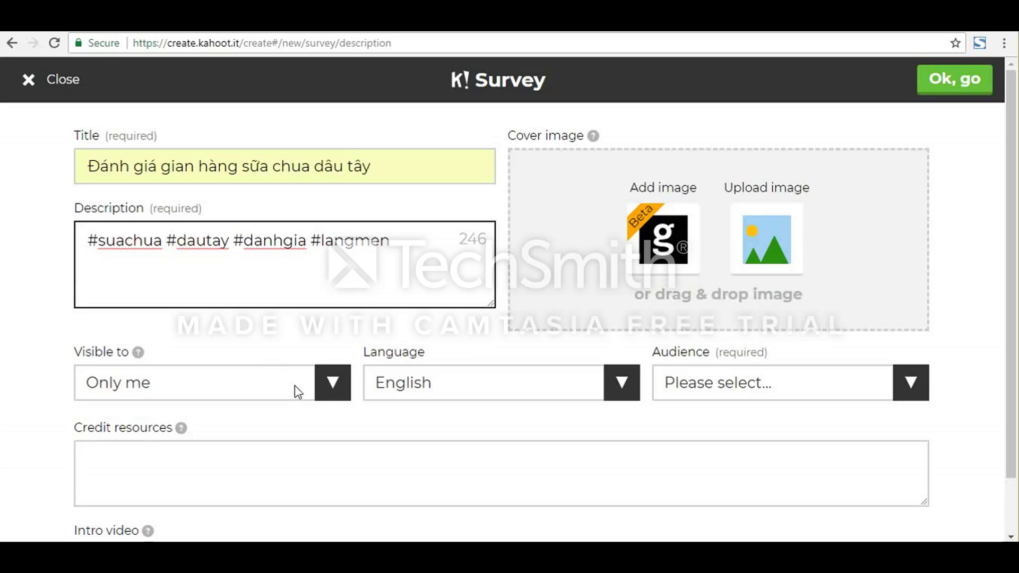
# Step: Make the survey visible to Everyone
pyautogui.click(330, 395)
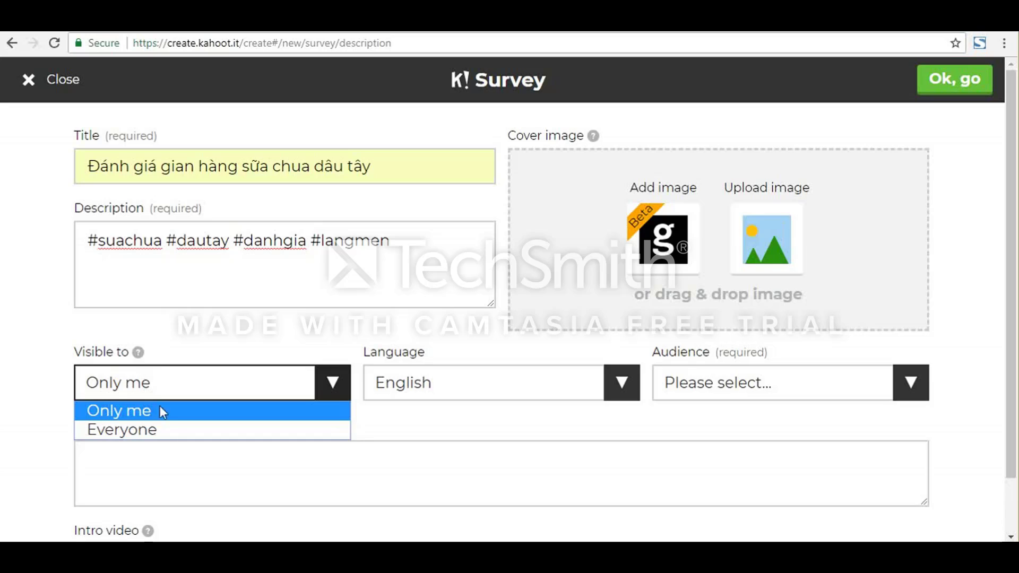
pyautogui.click(174, 429)
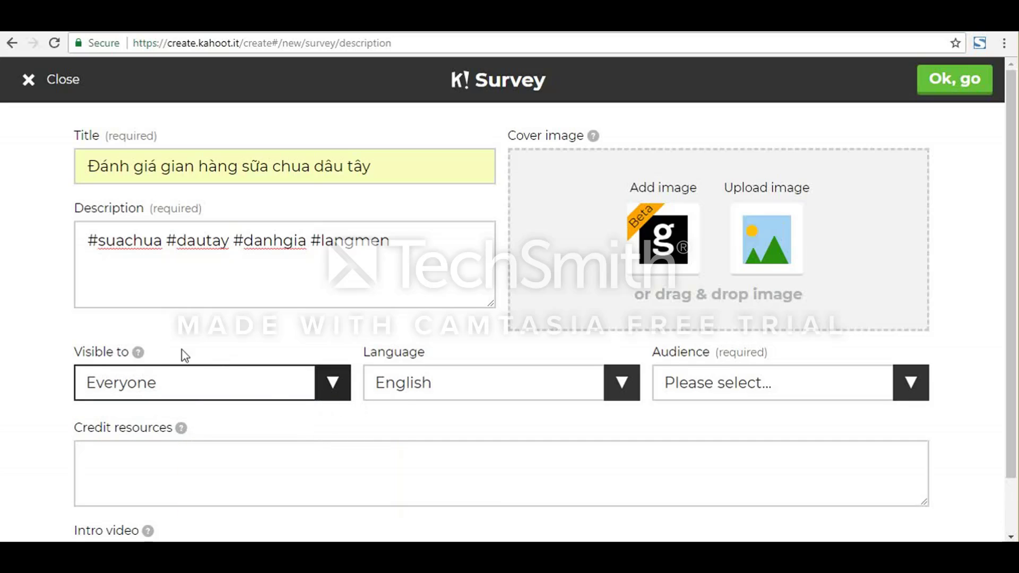
pyautogui.moveTo(139, 354)
# Step: Set the survey's language to Tiếng Việt
pyautogui.click(454, 385)
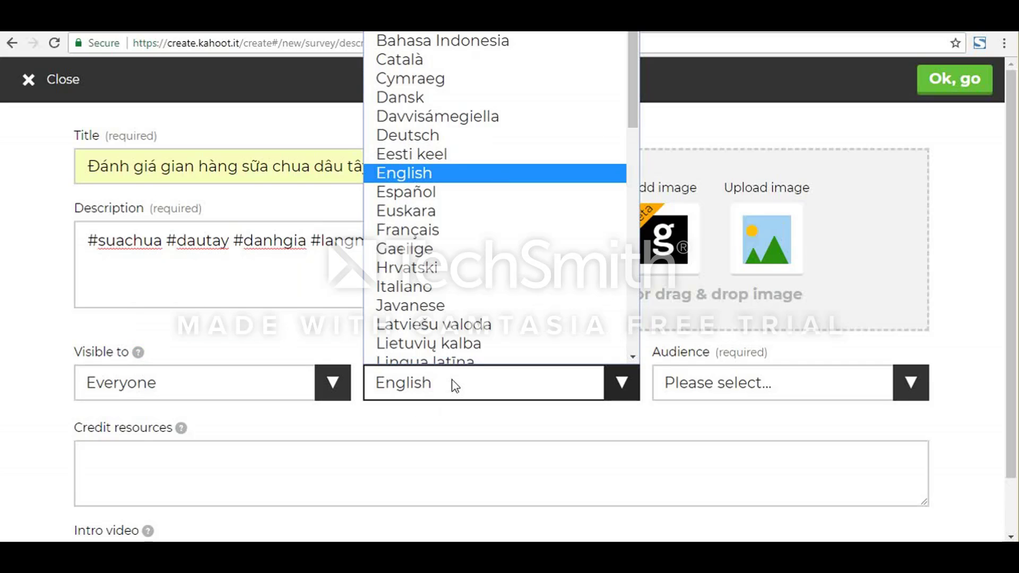
pyautogui.scroll(-10, 493, 238)
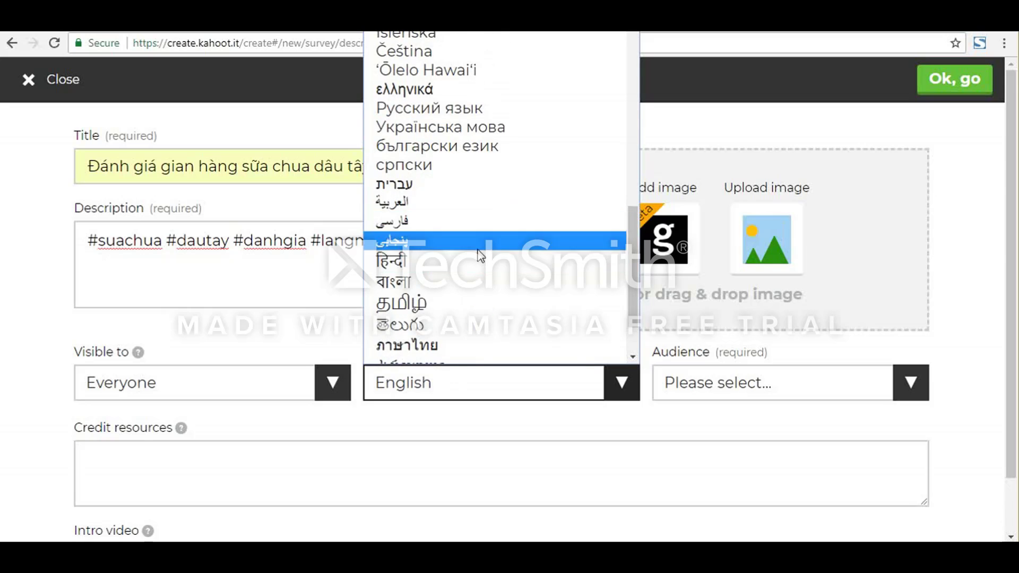
pyautogui.scroll(-2, 479, 247)
pyautogui.scroll(8, 461, 297)
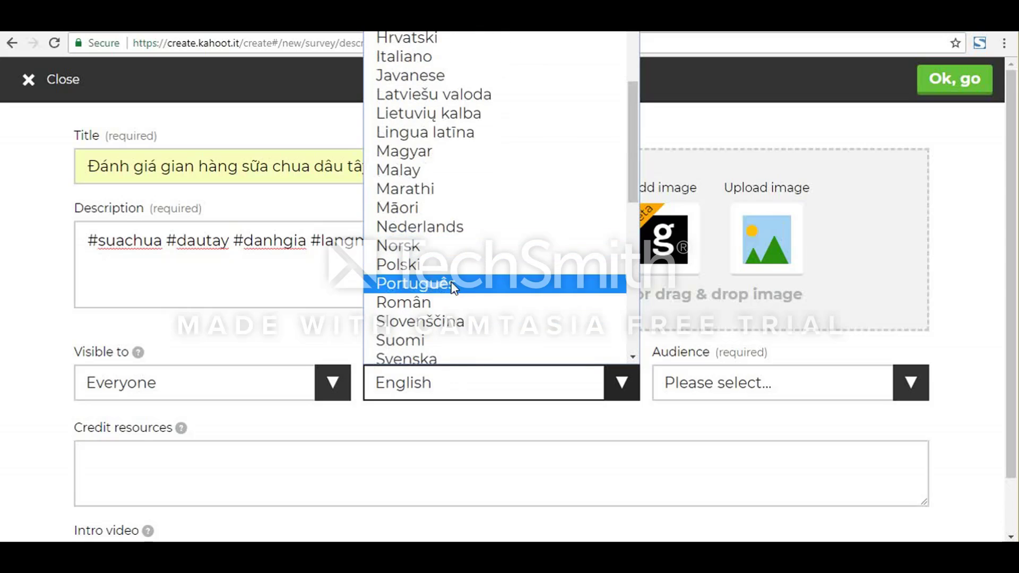
pyautogui.scroll(3, 454, 290)
pyautogui.scroll(-10, 455, 289)
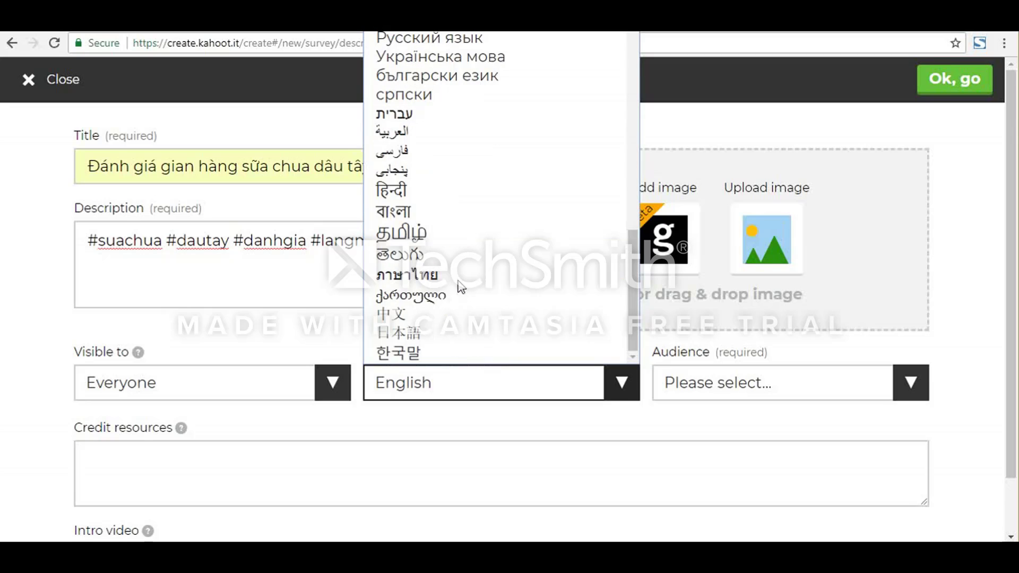
pyautogui.scroll(3, 476, 307)
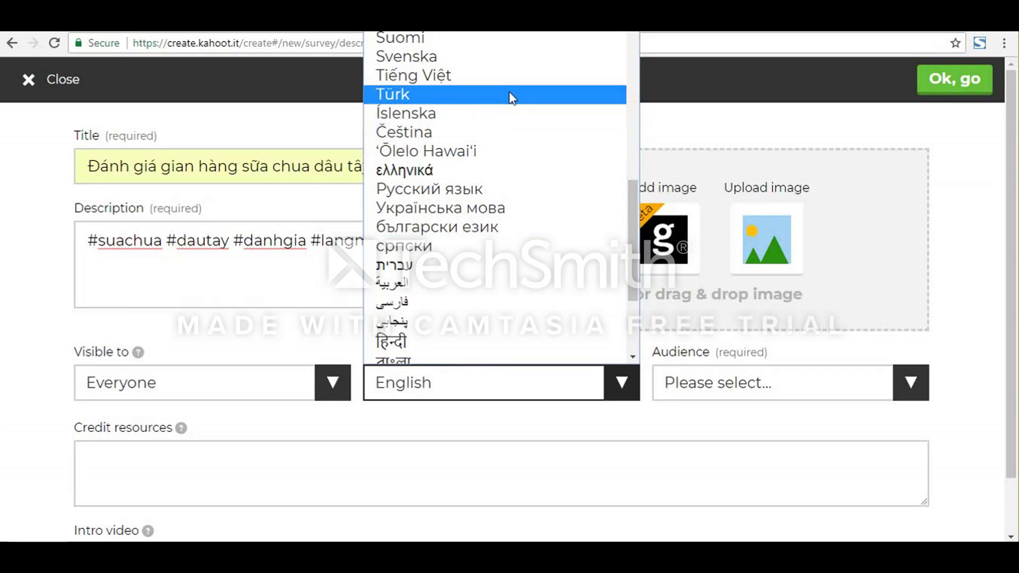
pyautogui.click(530, 77)
# Step: Set the survey's audience to School
pyautogui.click(754, 382)
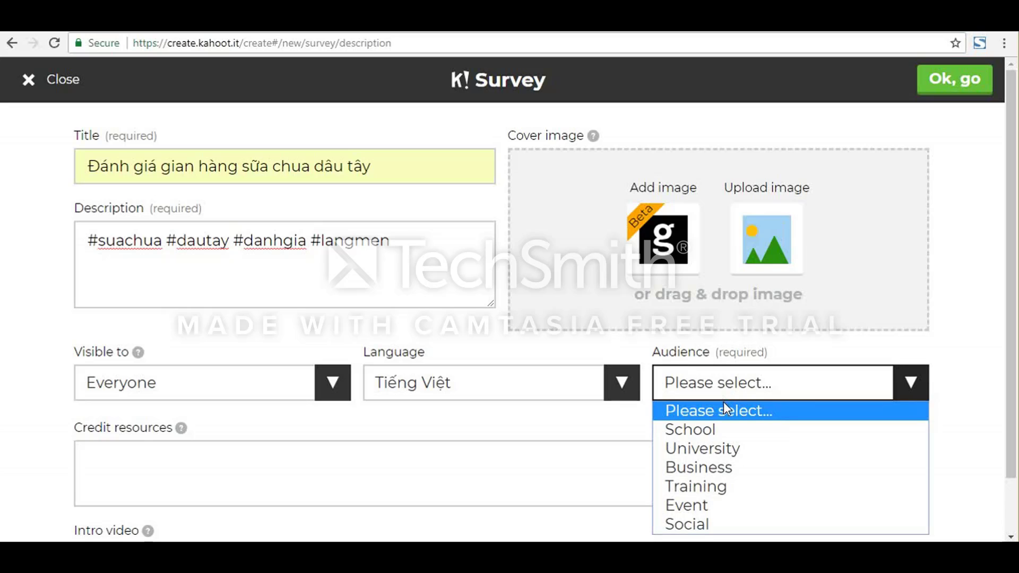
pyautogui.click(717, 431)
pyautogui.click(744, 387)
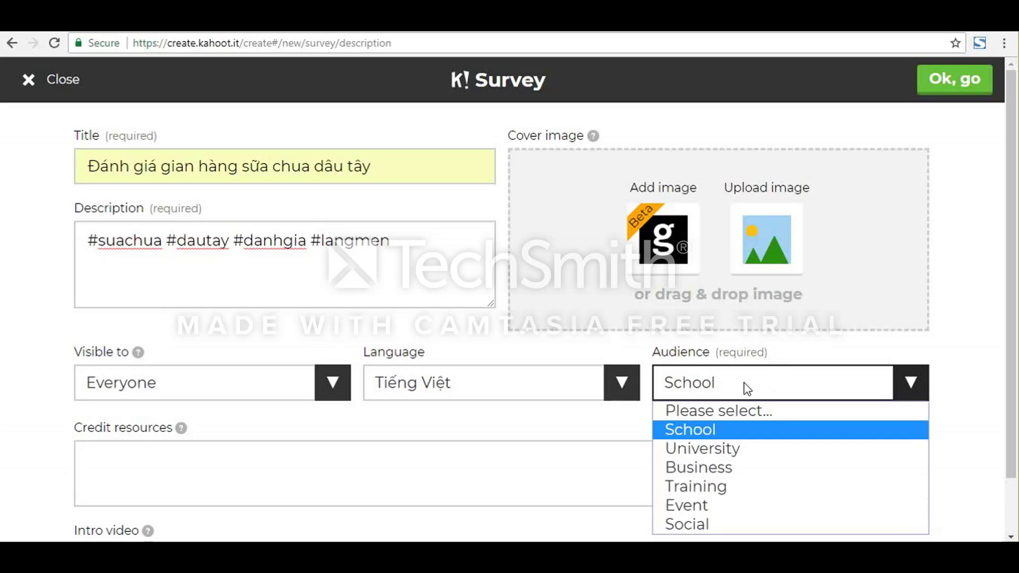
pyautogui.click(710, 431)
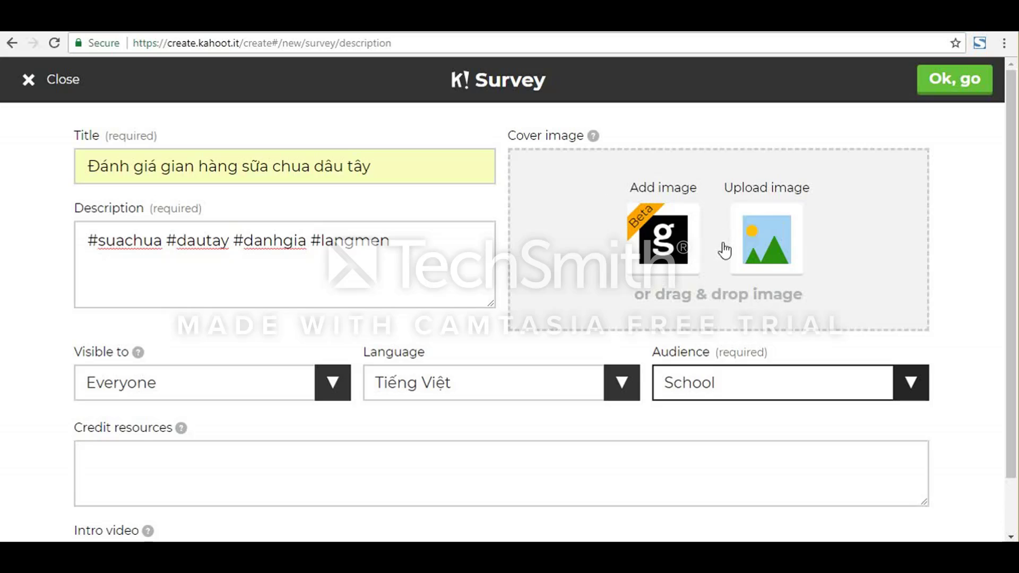
# Step: Set the survey's cover image to the Getty Images Food & Drink photo of hands holding strawberries in a field
pyautogui.click(658, 271)
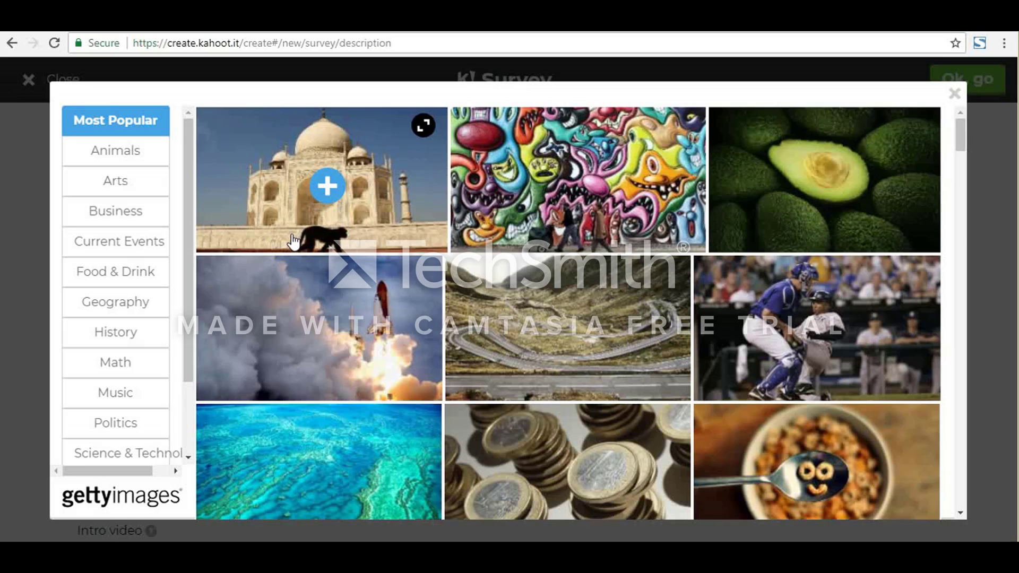
pyautogui.scroll(-7, 568, 255)
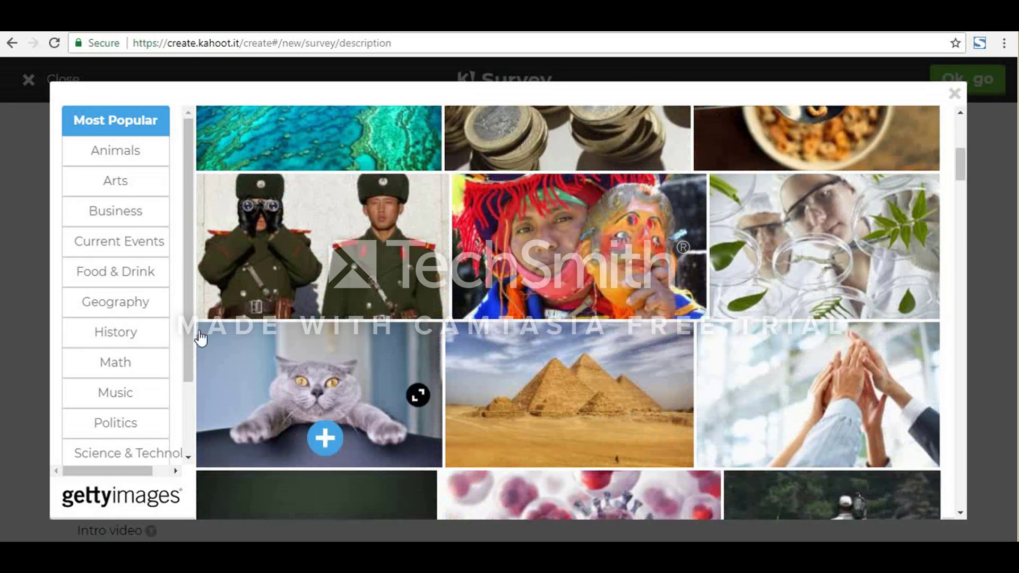
pyautogui.click(130, 274)
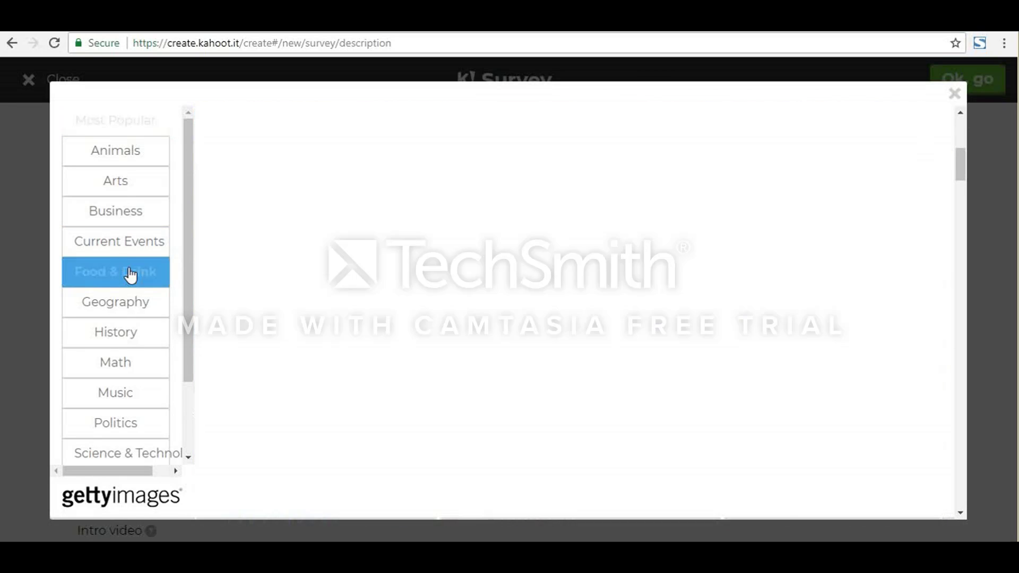
pyautogui.scroll(-4, 541, 357)
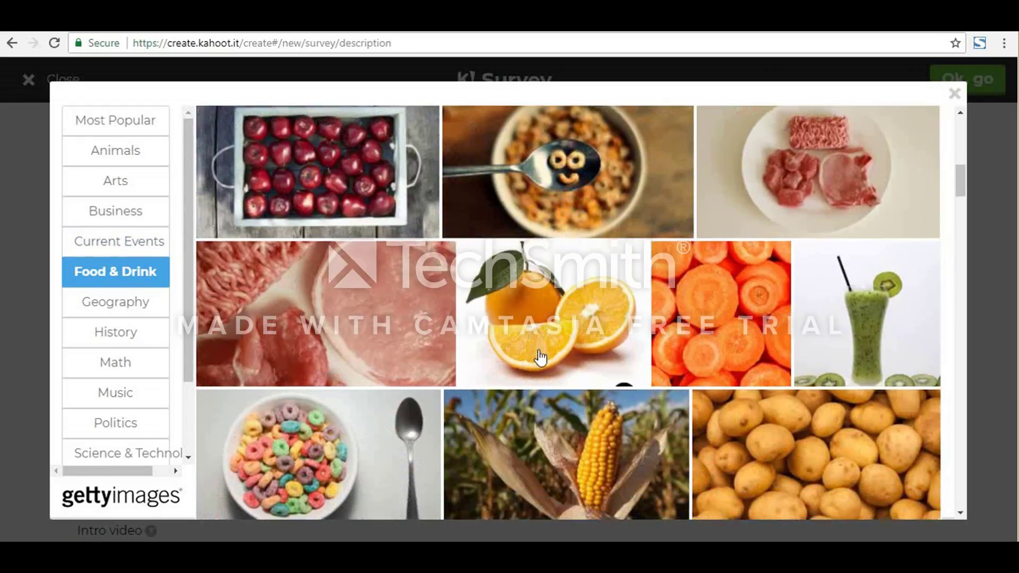
pyautogui.scroll(-14, 540, 356)
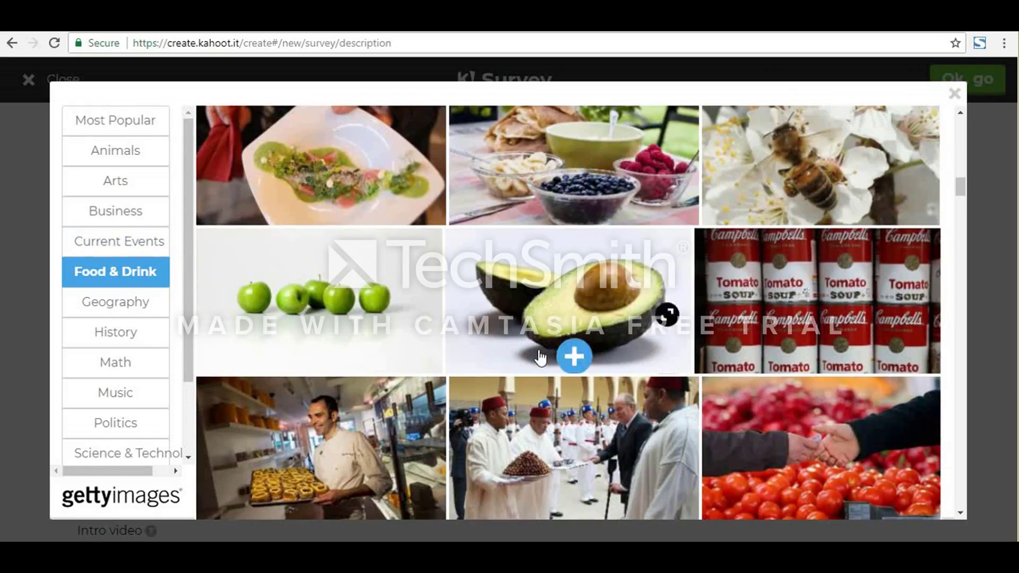
pyautogui.scroll(-9, 540, 356)
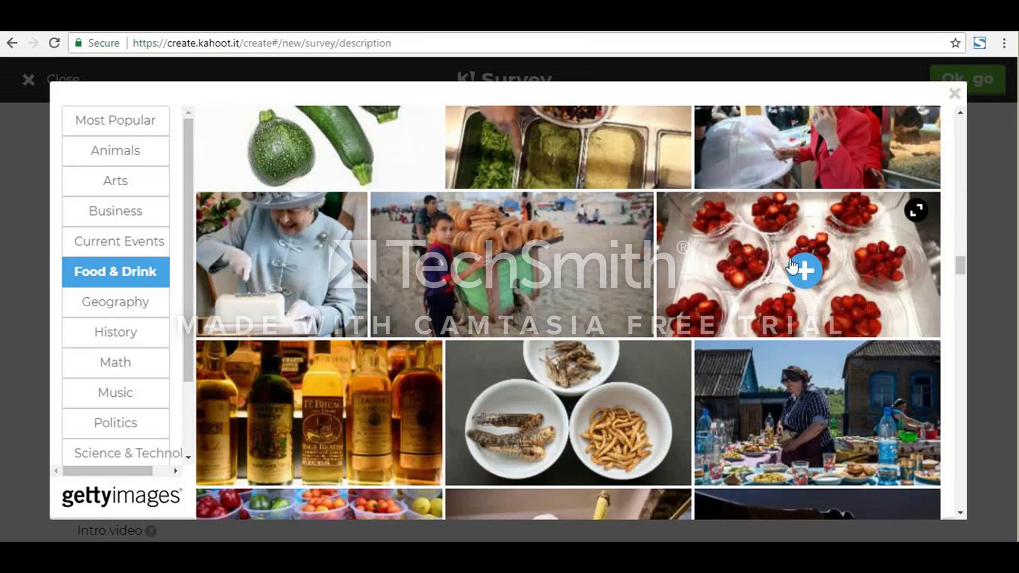
pyautogui.scroll(-1, 804, 265)
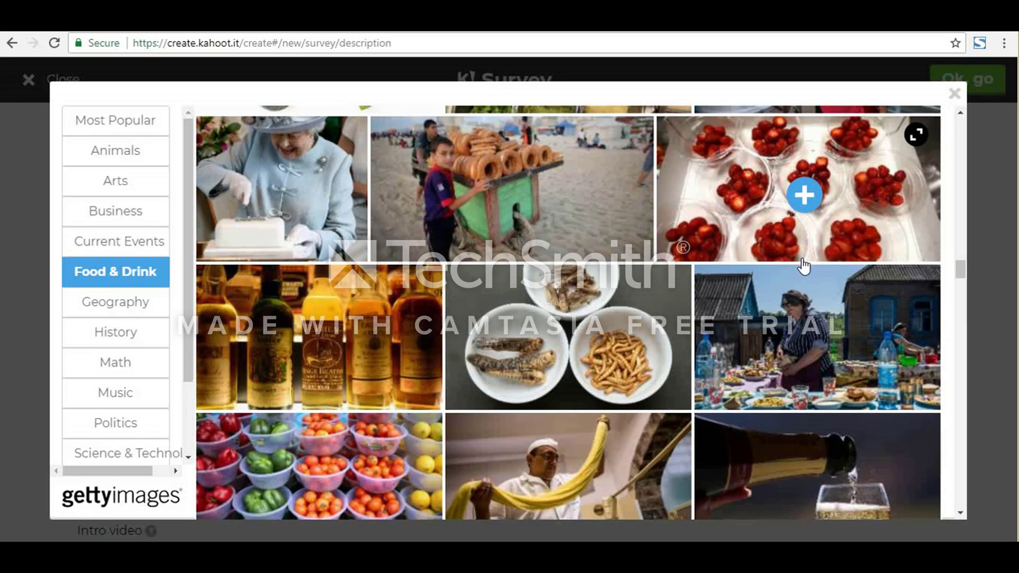
pyautogui.scroll(-8, 653, 340)
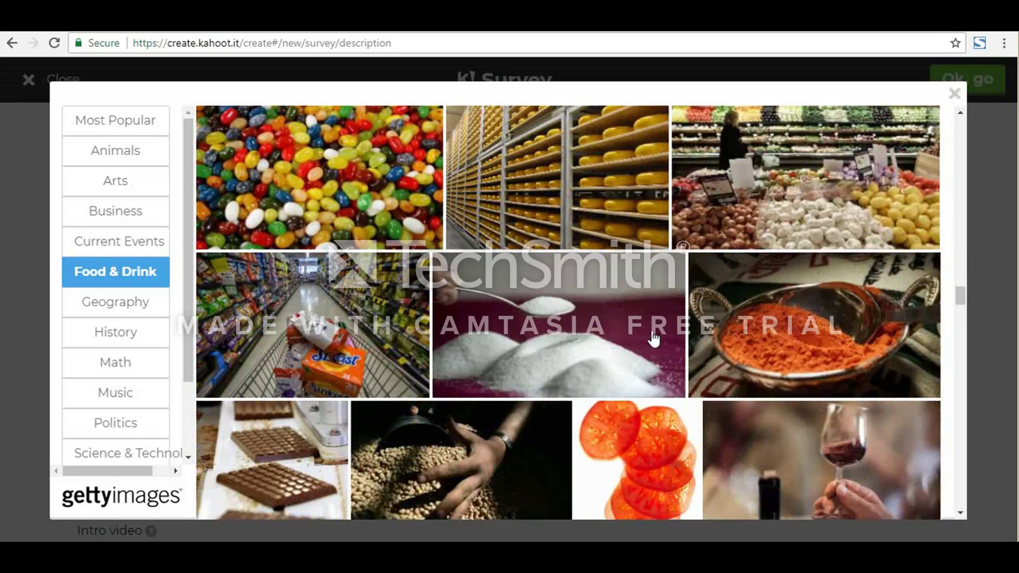
pyautogui.scroll(-3, 651, 339)
pyautogui.scroll(-15, 651, 340)
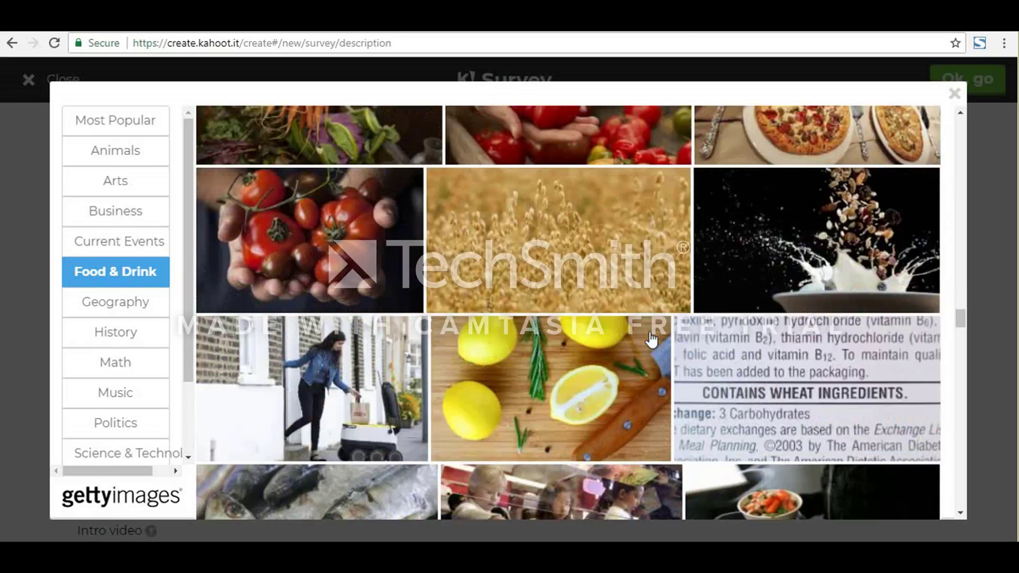
pyautogui.scroll(-15, 651, 339)
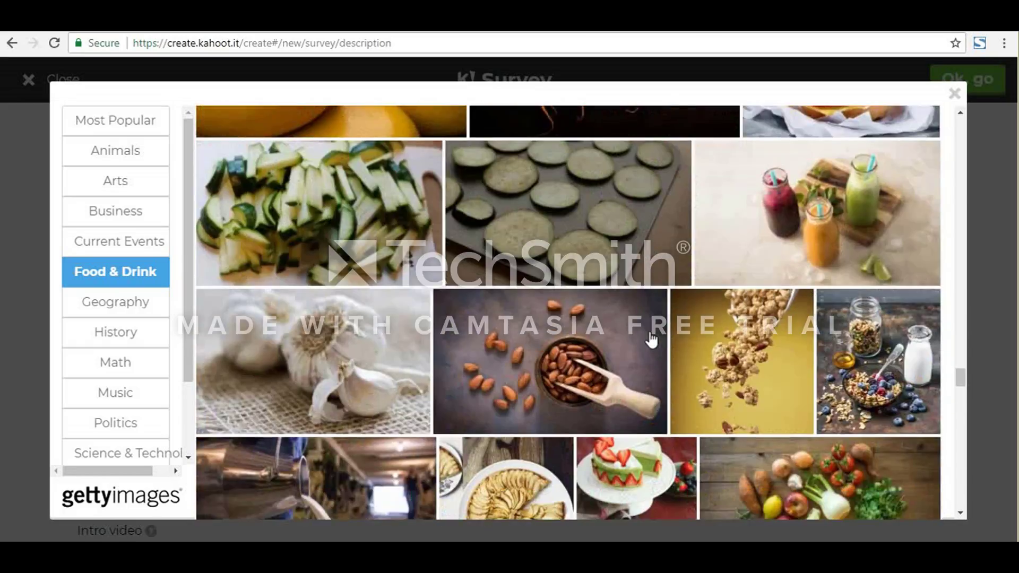
pyautogui.scroll(-12, 652, 339)
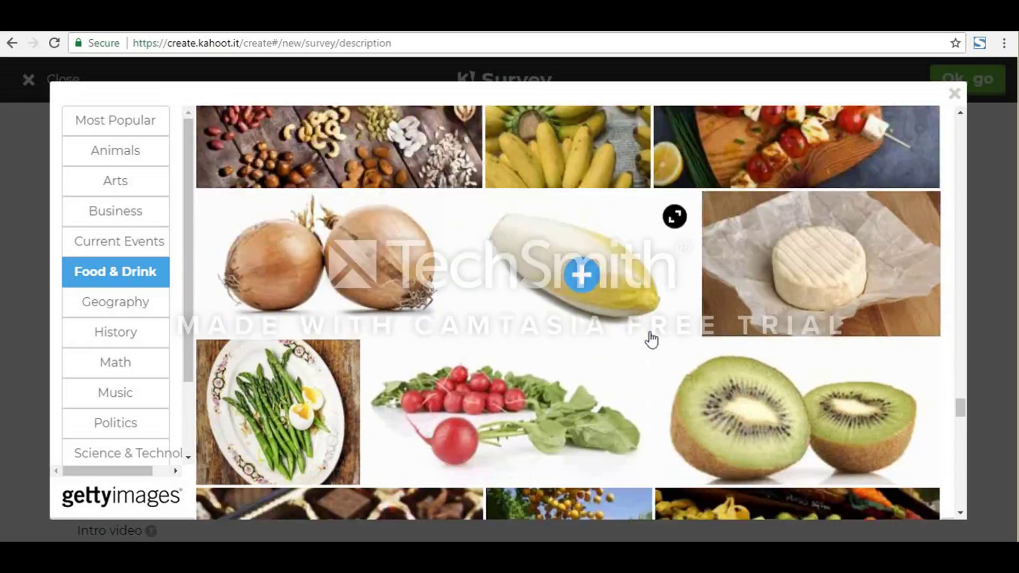
pyautogui.scroll(-15, 652, 339)
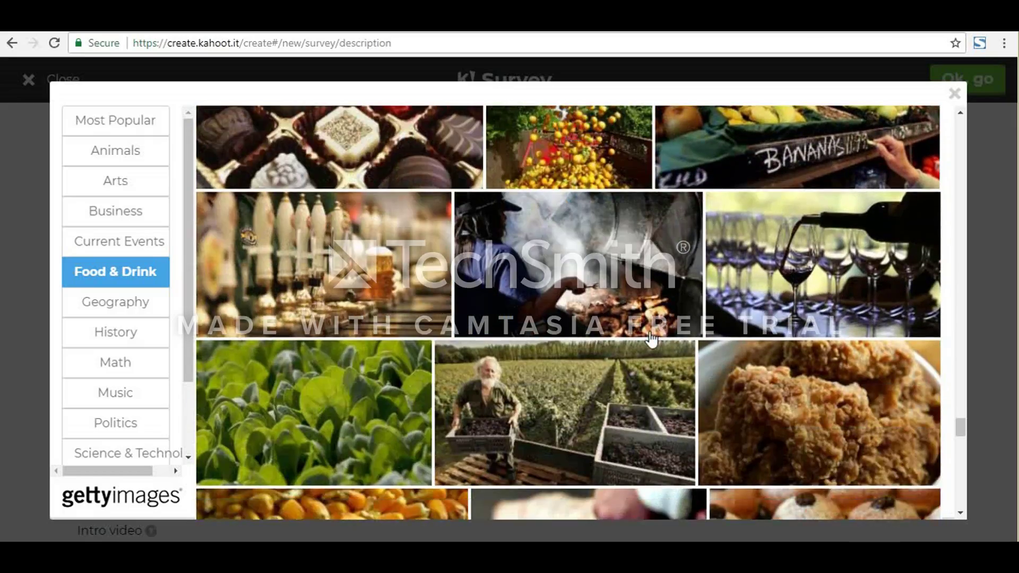
pyautogui.scroll(6, 652, 340)
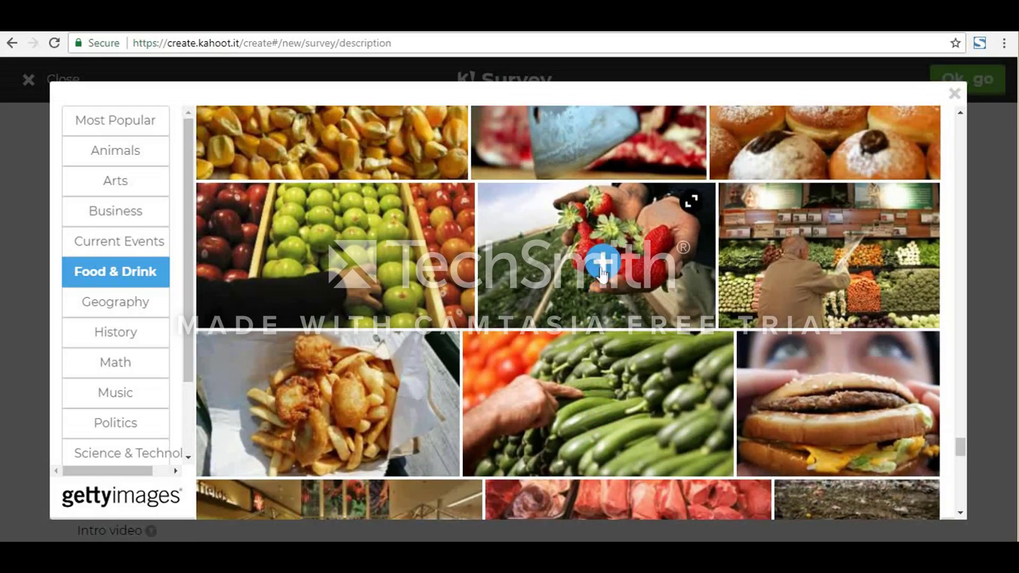
pyautogui.click(602, 268)
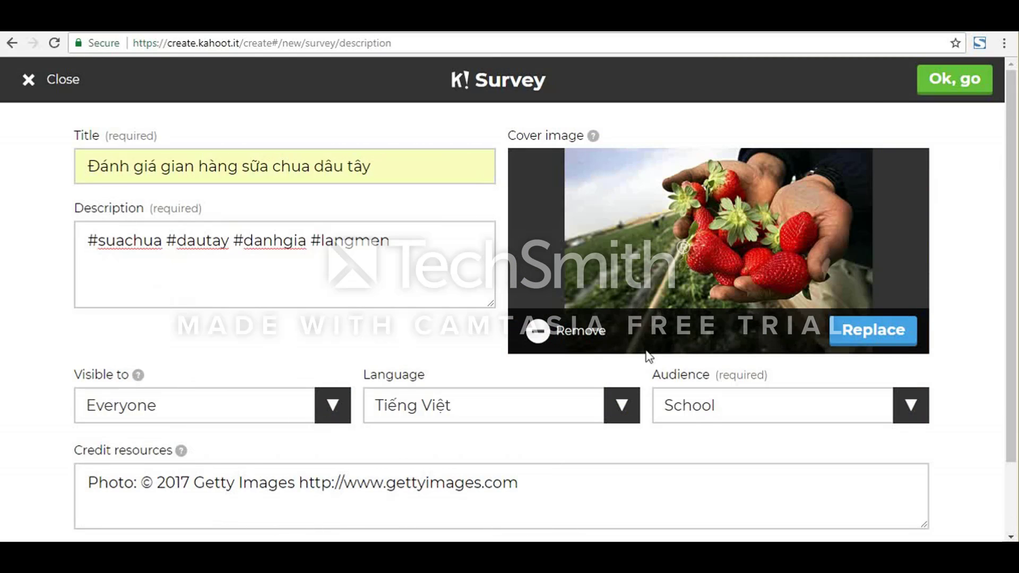
# Step: Switch to the YouTube page of the "CHIẾC BỤNG ĐÓI" lyric video and copy its address for the survey's intro video
pyautogui.scroll(-1, 359, 481)
pyautogui.scroll(-1, 360, 477)
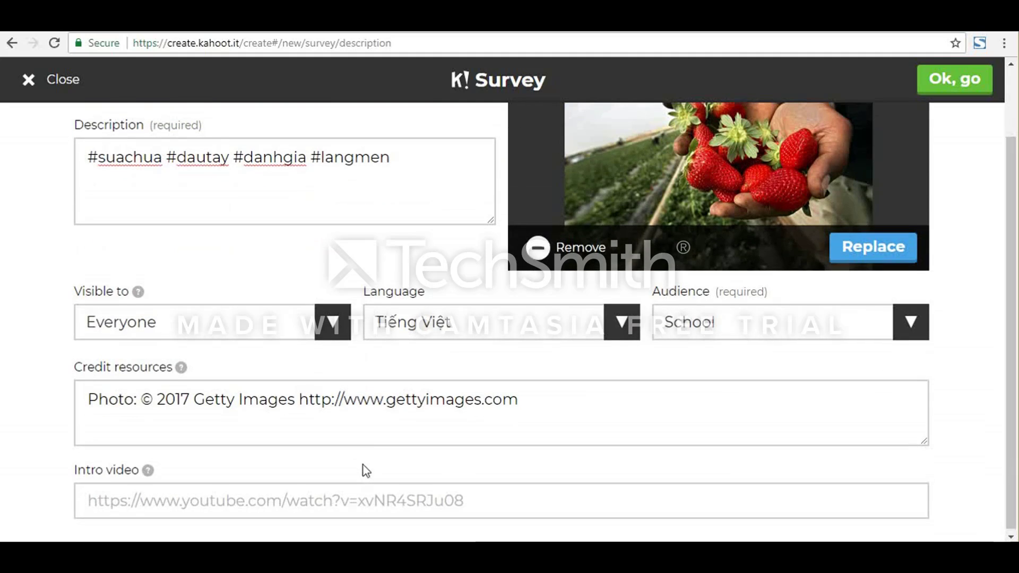
pyautogui.scroll(2, 362, 471)
pyautogui.scroll(-2, 343, 482)
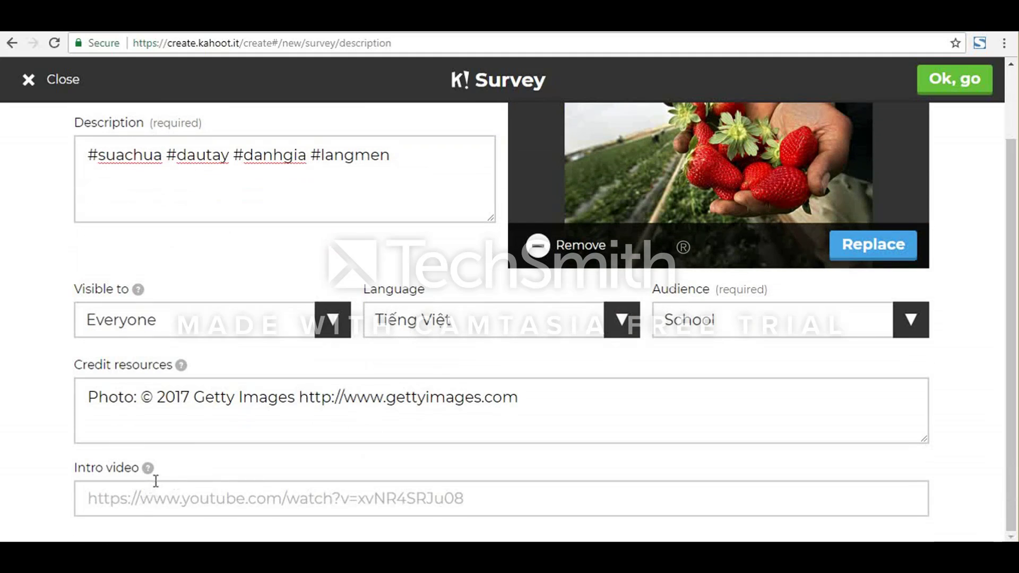
pyautogui.moveTo(151, 471)
pyautogui.click(318, 498)
pyautogui.click(485, 22)
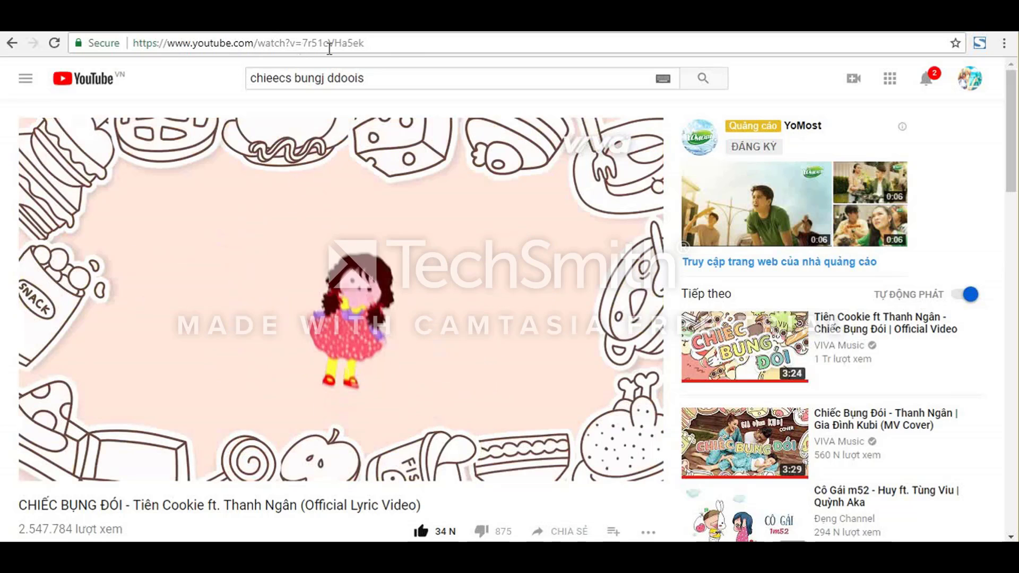
pyautogui.moveTo(364, 43); pyautogui.dragTo(130, 53)
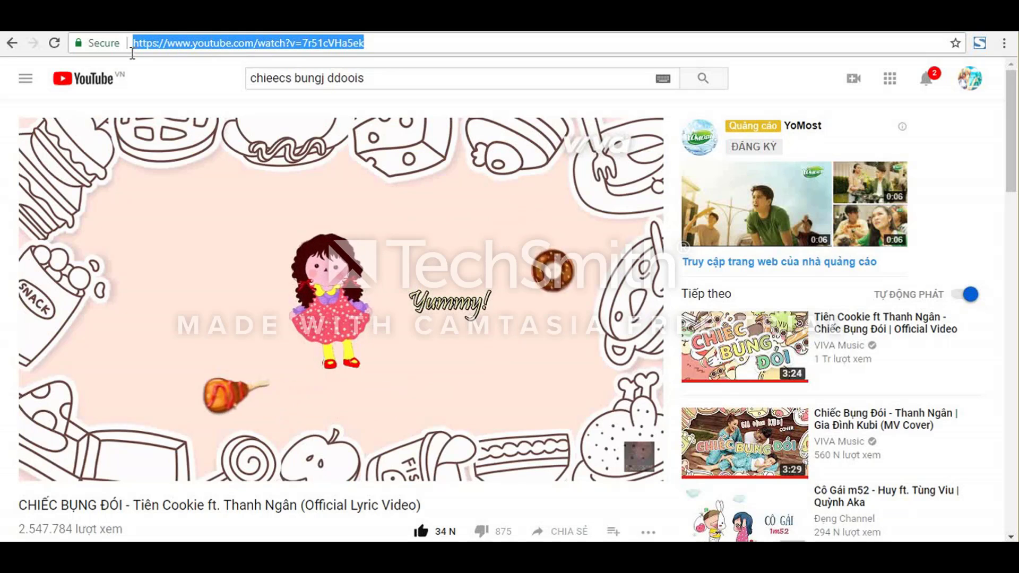
pyautogui.rightClick(190, 45)
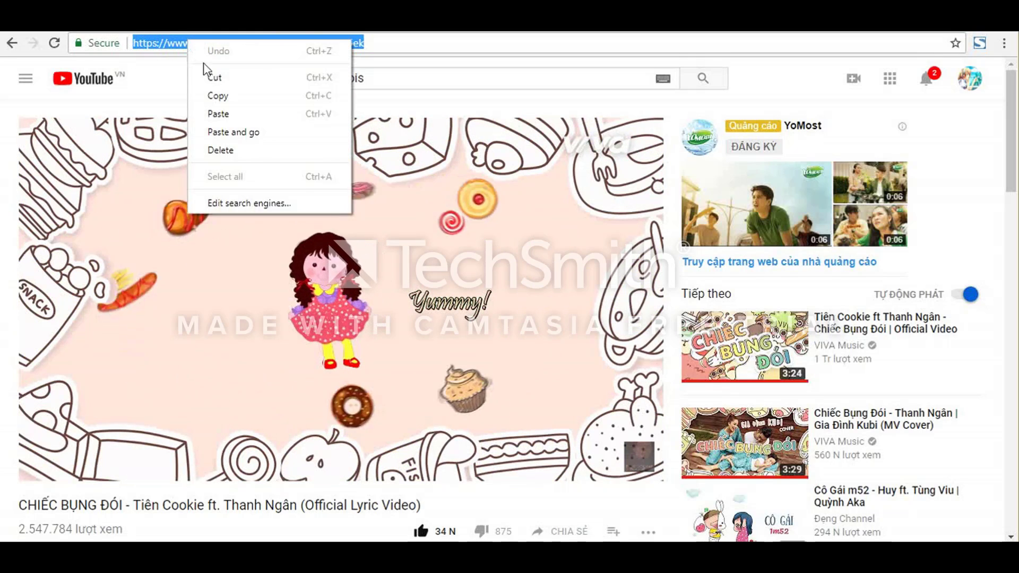
pyautogui.click(218, 94)
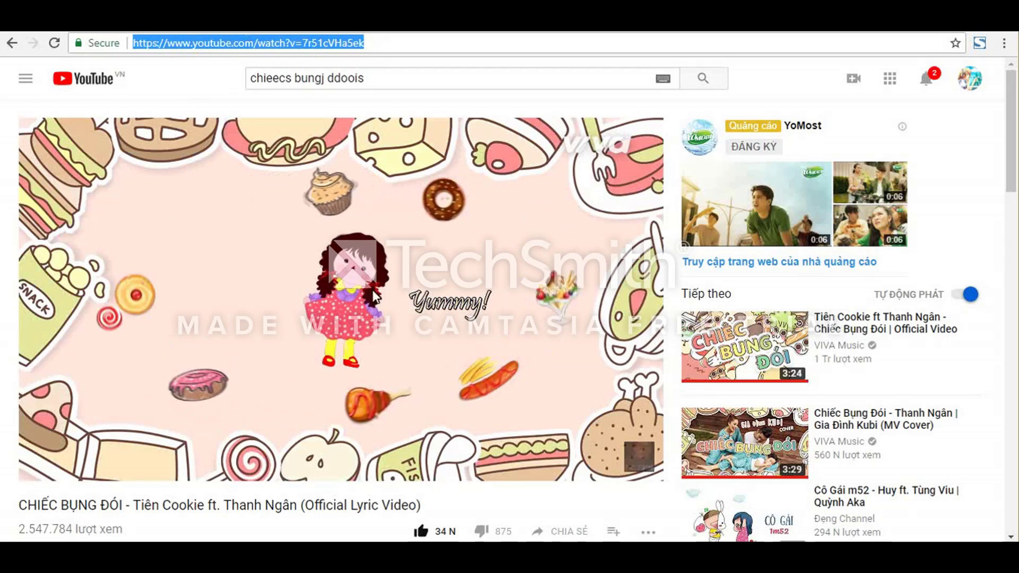
pyautogui.click(288, 133)
pyautogui.hotkey('ctrl', 'Tab')
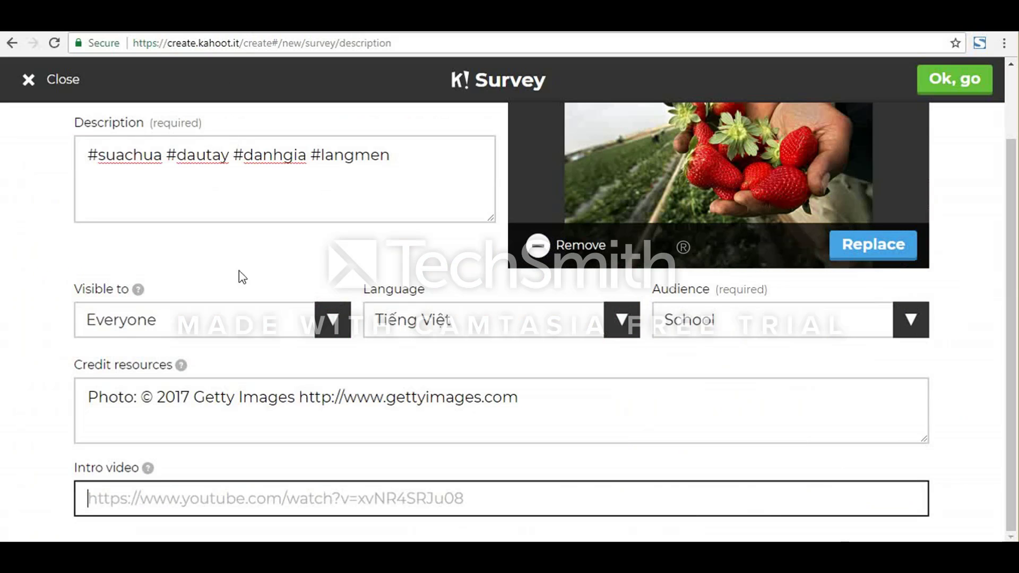
pyautogui.click(275, 500)
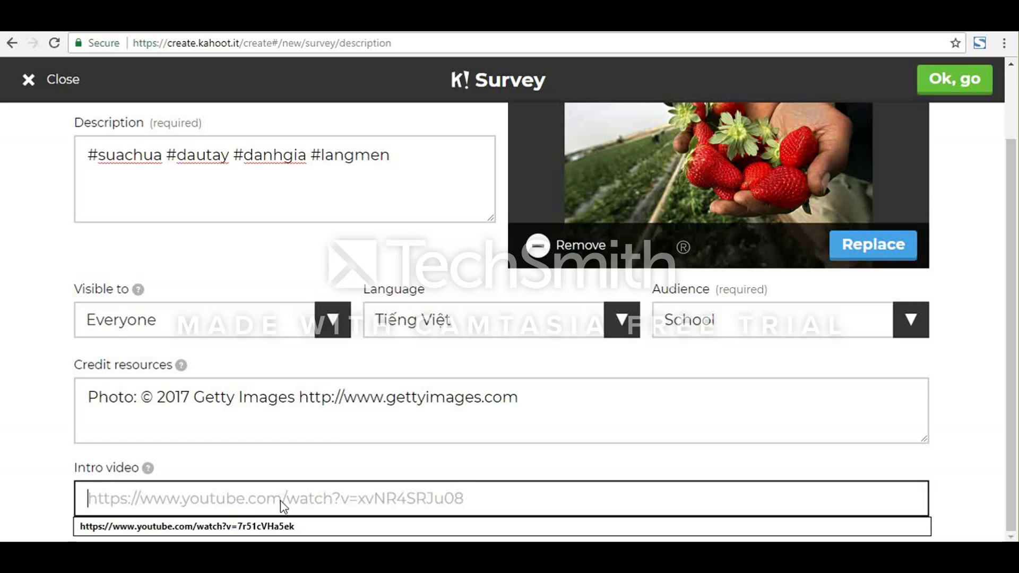
pyautogui.rightClick(280, 501)
pyautogui.click(322, 383)
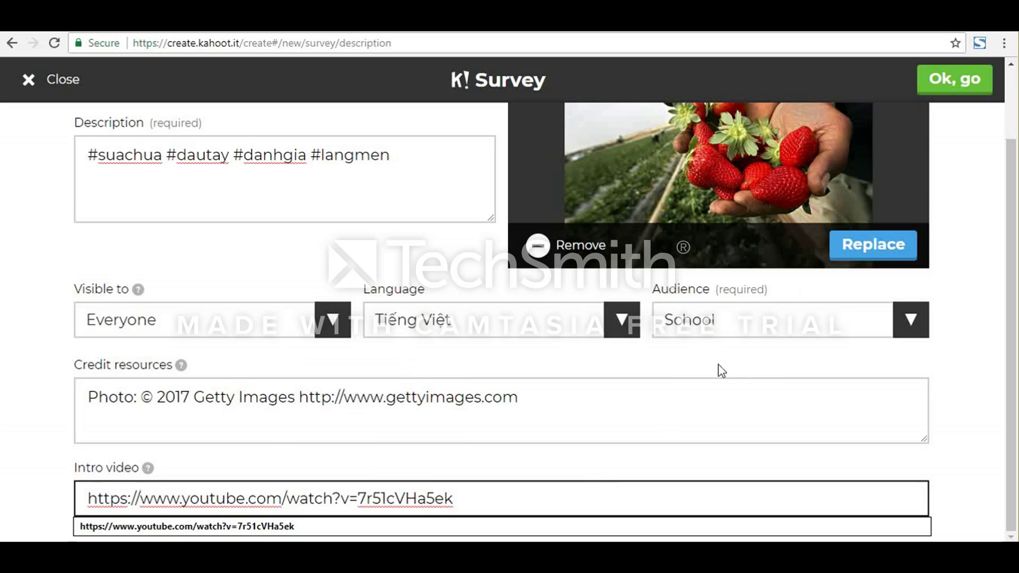
# Step: Submit the survey's description details and add the first question
pyautogui.scroll(2, 721, 364)
pyautogui.click(958, 84)
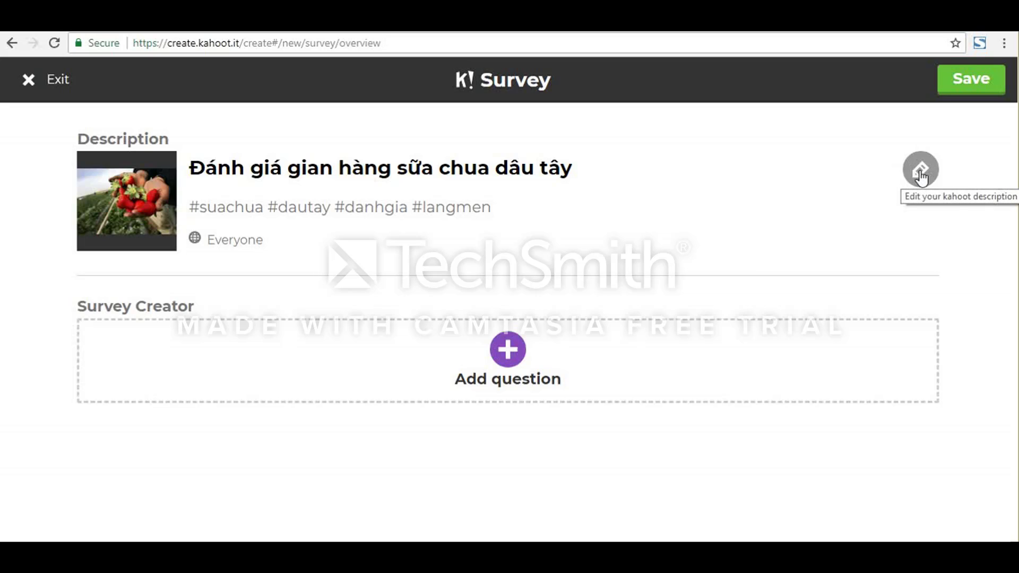
pyautogui.click(505, 348)
# Step: Enter "Bạn có thấy sữa chua của chúng tôi bắt mắt?" as question 1, keeping the 20 sec time limit
pyautogui.click(243, 167)
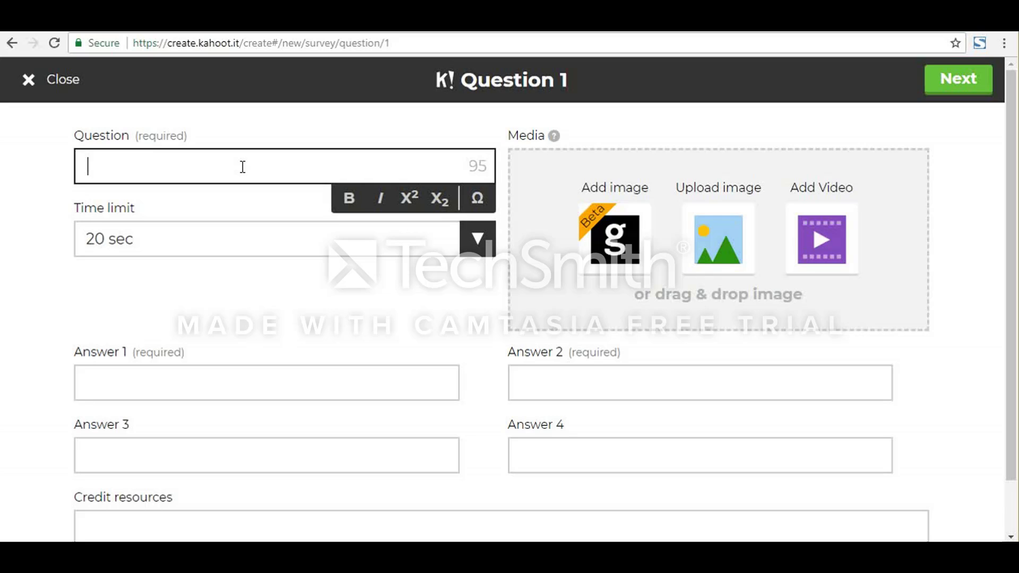
pyautogui.write('Bạn có thấy s')
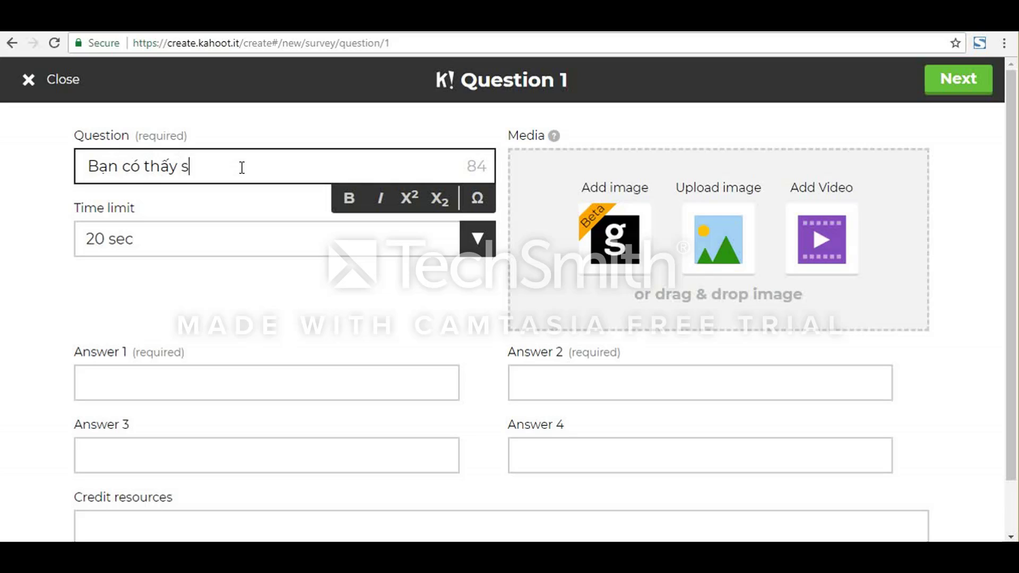
pyautogui.write('ữa chuạ của chu')
pyautogui.write('ng')
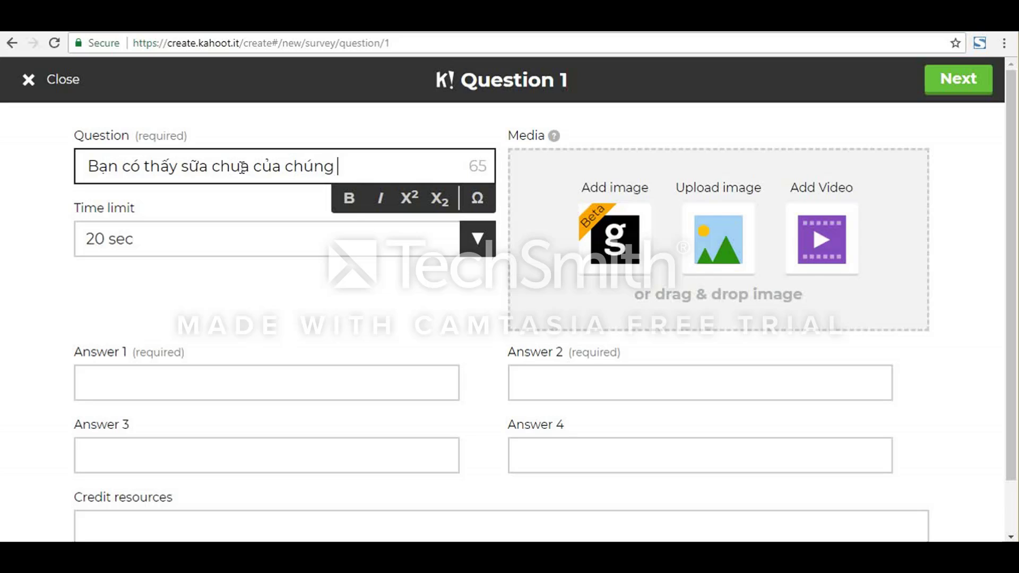
pyautogui.write(' toii')
pyautogui.press('BackSpace')
pyautogui.write('o bắt ma')
pyautogui.press('BackSpace')
pyautogui.write('ắt')
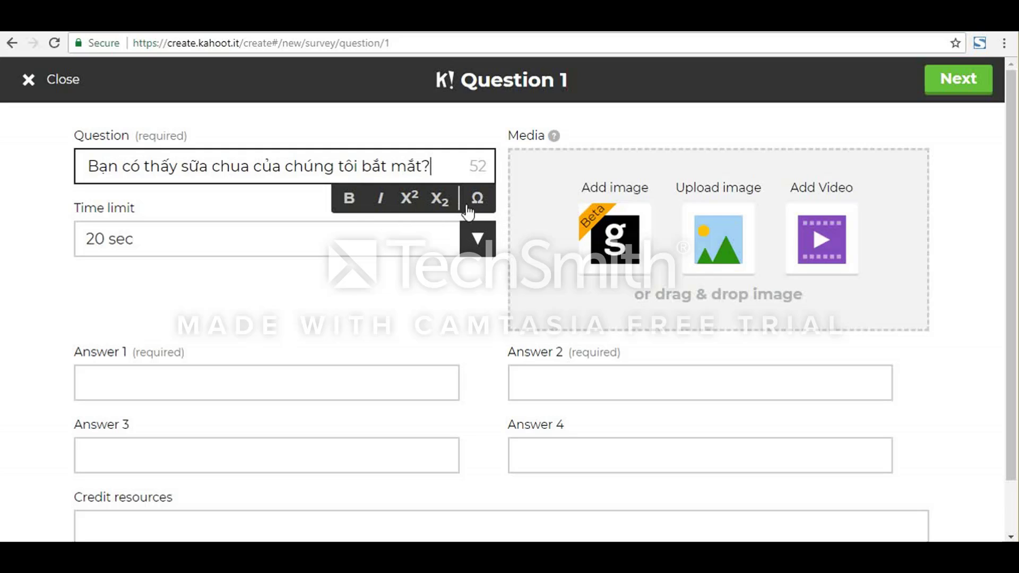
pyautogui.click(477, 242)
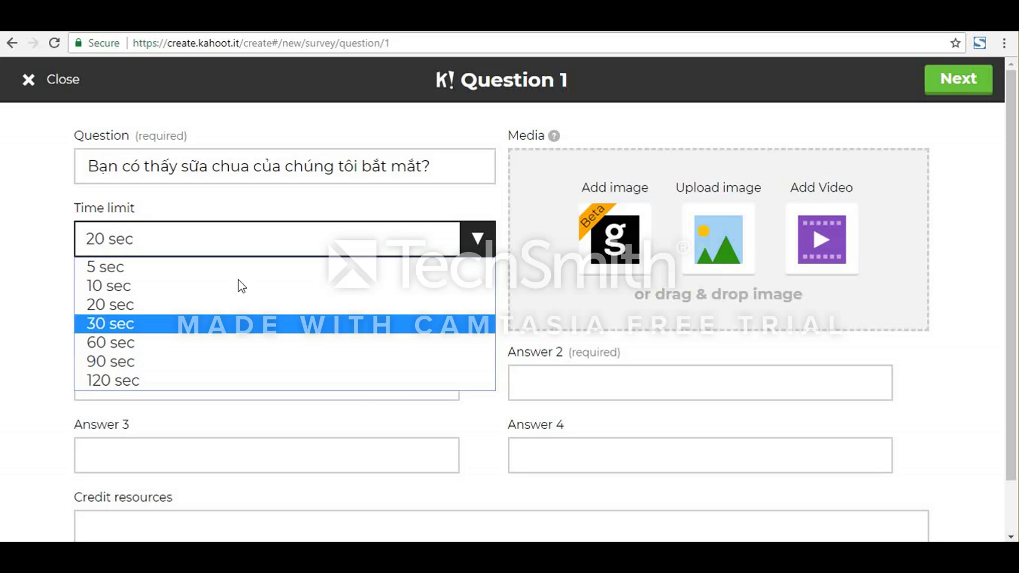
pyautogui.click(95, 244)
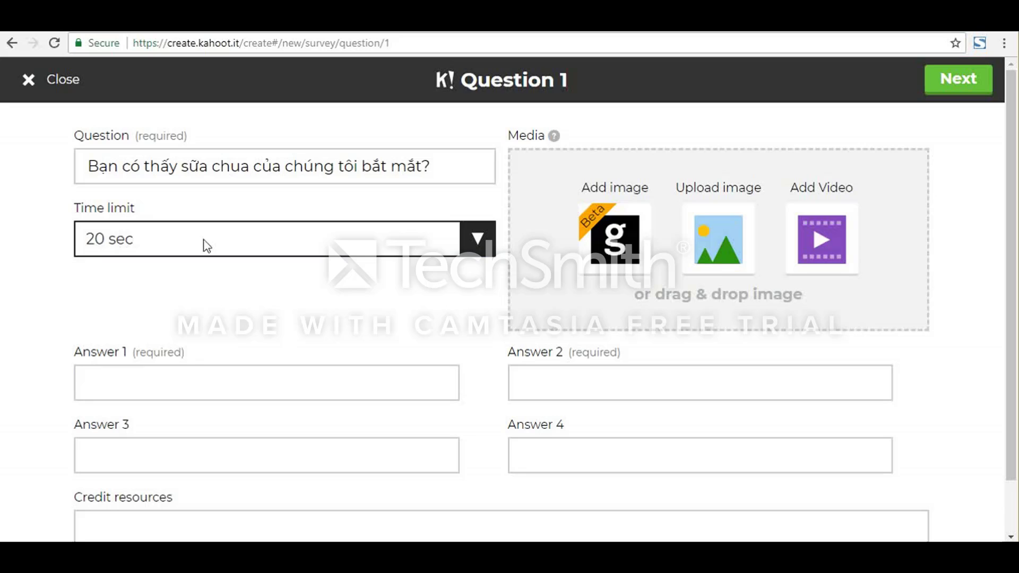
# Step: Enter "Vô cùng bắt mắt" as answer 1 of the first question
pyautogui.scroll(-1, 148, 376)
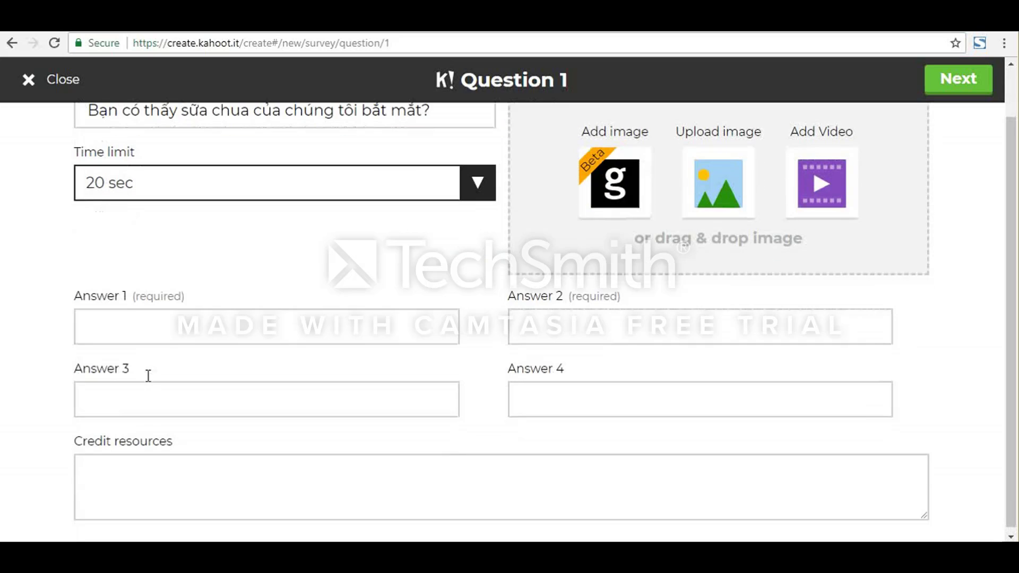
pyautogui.click(182, 325)
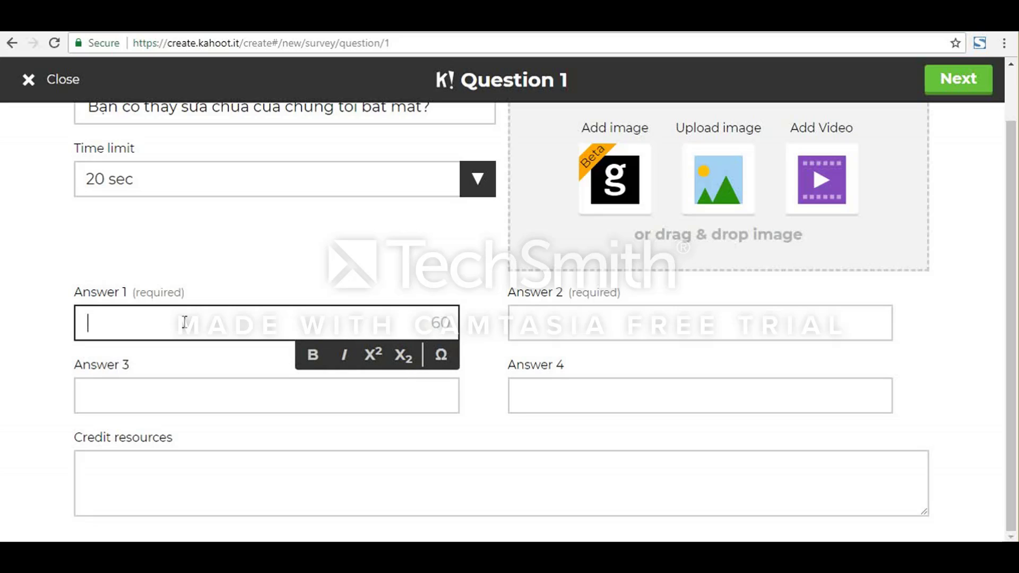
pyautogui.write('Vo')
pyautogui.write(' cung')
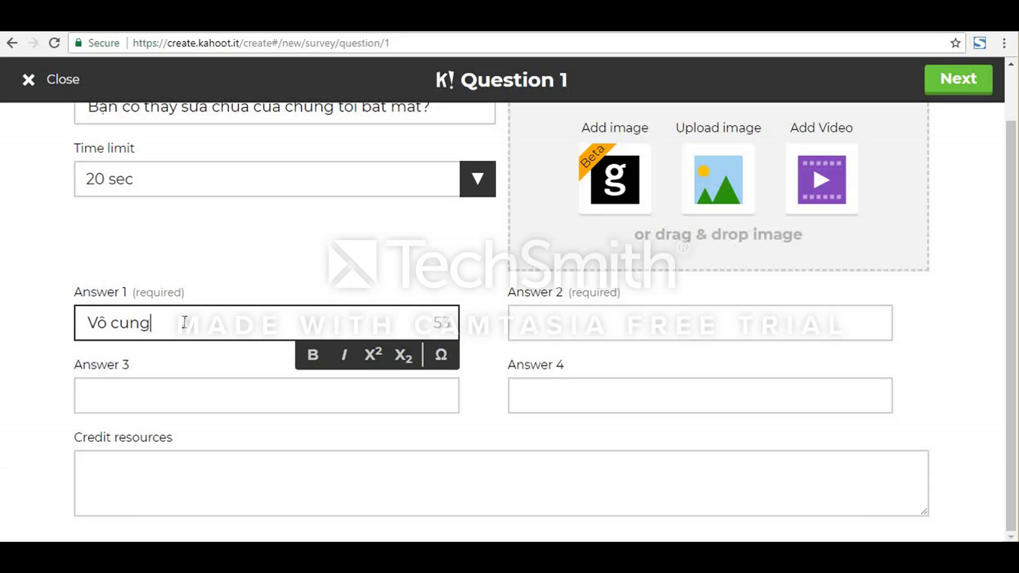
pyautogui.write('f bawts mawtj')
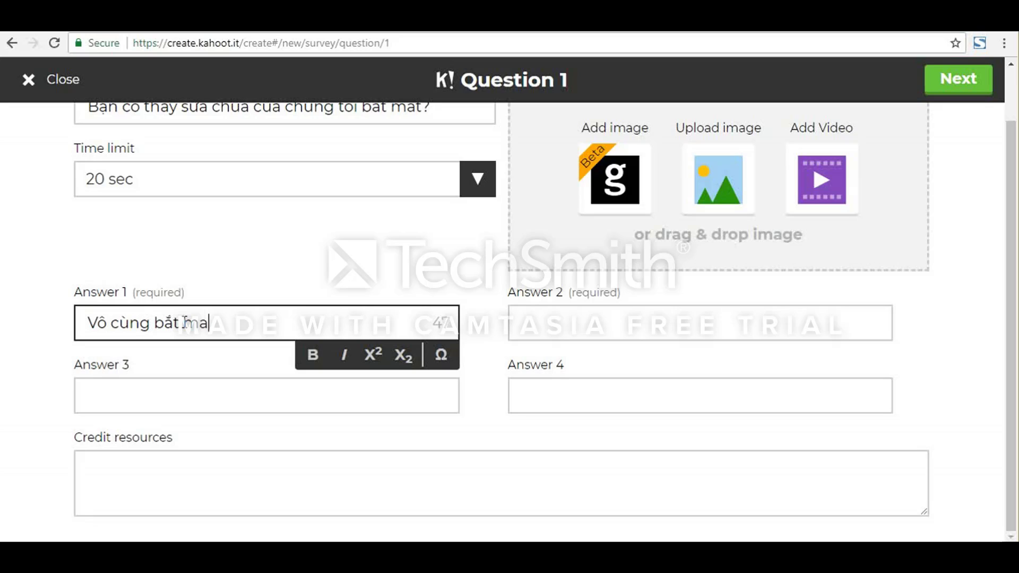
pyautogui.click(541, 330)
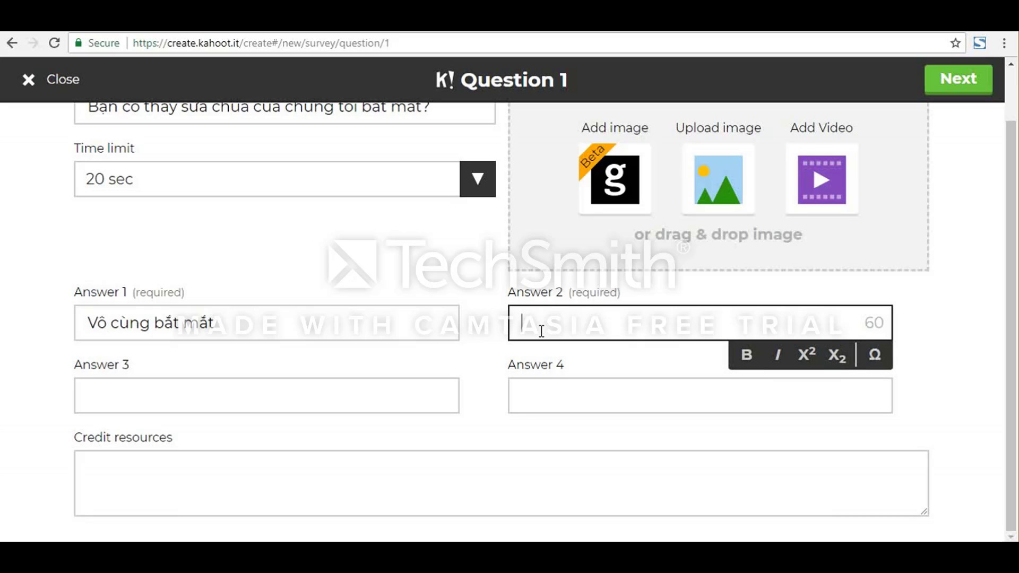
# Step: Enter "Rất bắt mắt" as answer 2 of the first question
pyautogui.write('raats bawt')
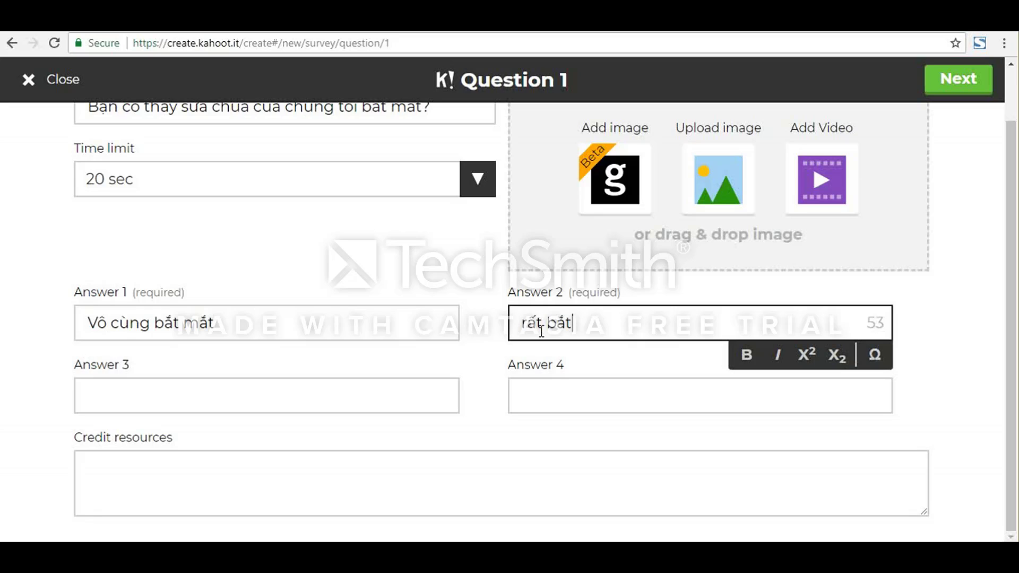
pyautogui.press('BackSpace')
pyautogui.press('BackSpace')
pyautogui.press('BackSpace')
pyautogui.press('BackSpace')
pyautogui.press('BackSpace')
pyautogui.press('BackSpace')
pyautogui.press('BackSpace')
pyautogui.write('Raats')
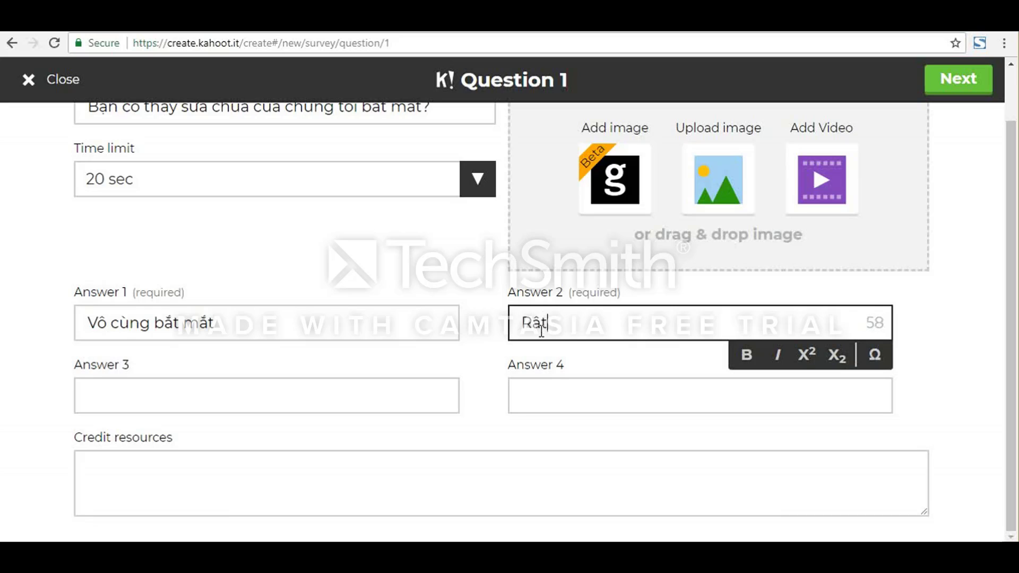
pyautogui.write(' bawts mawts')
# Step: Enter "Bắt mắt" as answer 3 and "Bình thường" as answer 4 of the first question
pyautogui.click(419, 403)
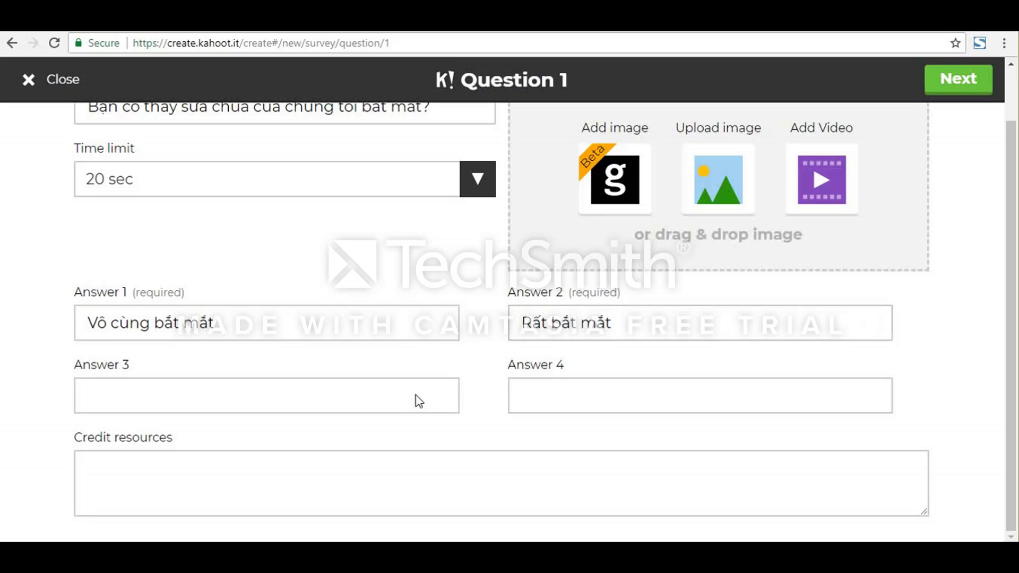
pyautogui.click(391, 396)
pyautogui.write('Ba')
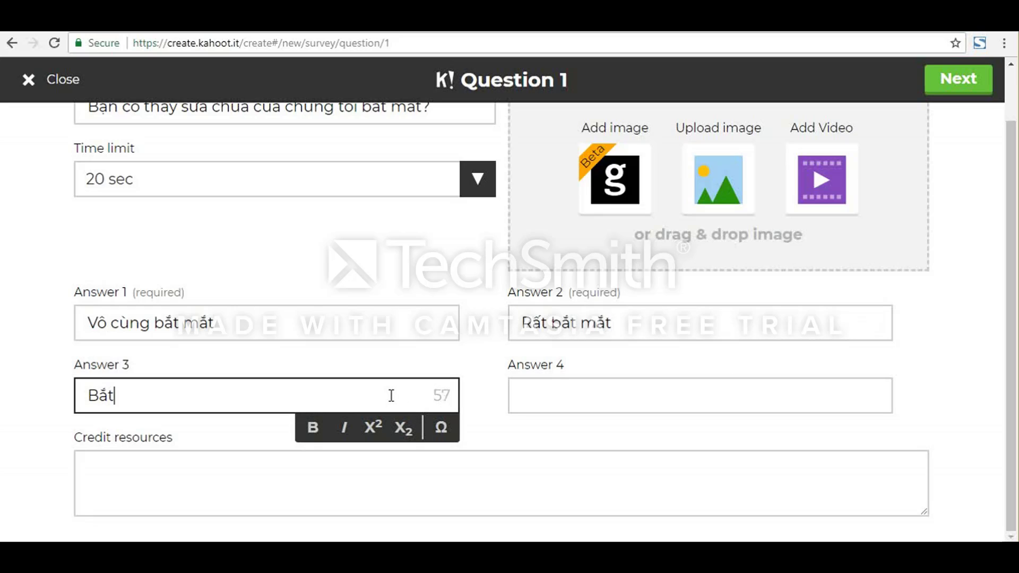
pyautogui.write('wts m')
pyautogui.write('st')
pyautogui.click(579, 405)
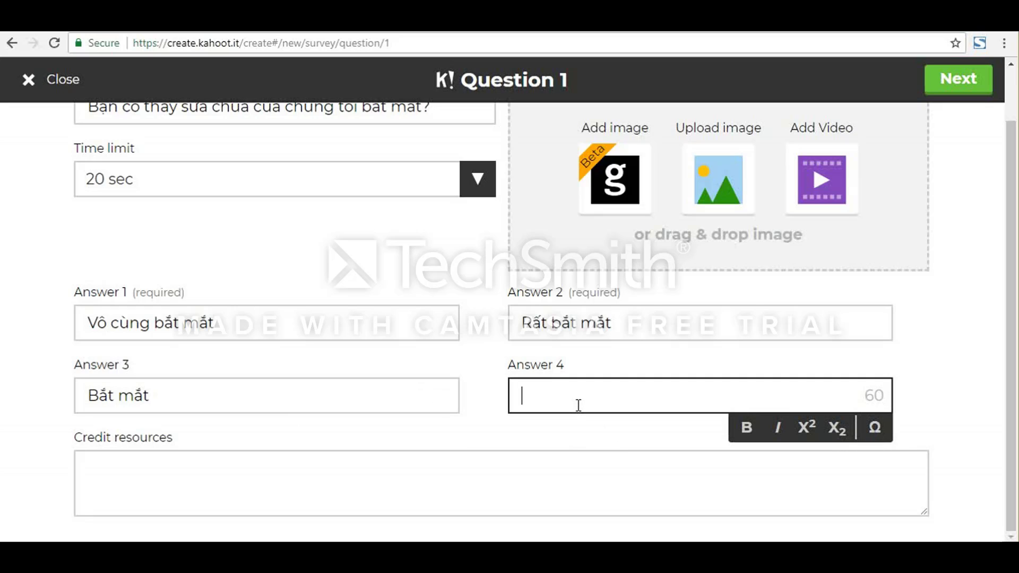
pyautogui.write('Bình th')
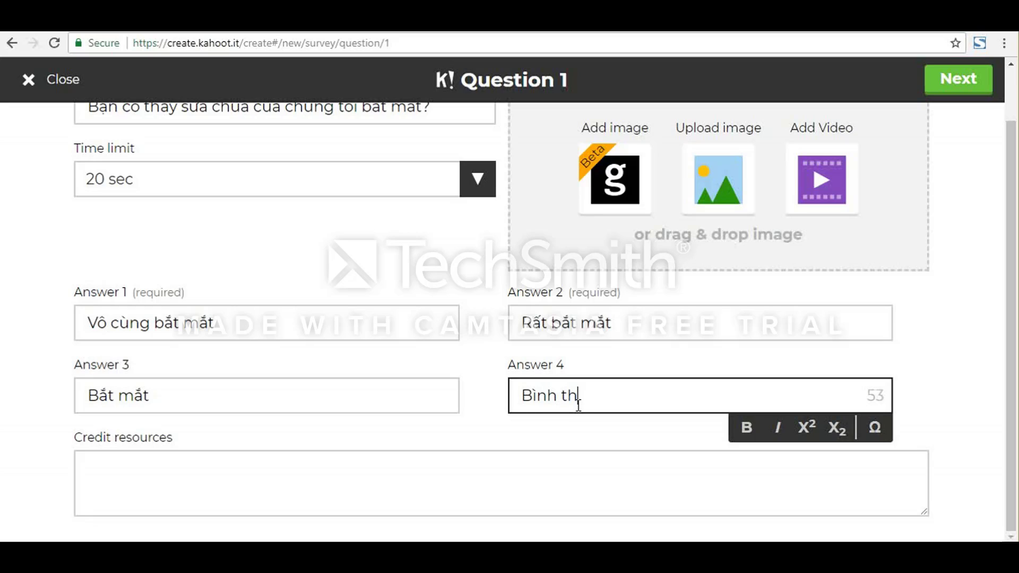
pyautogui.write('ương')
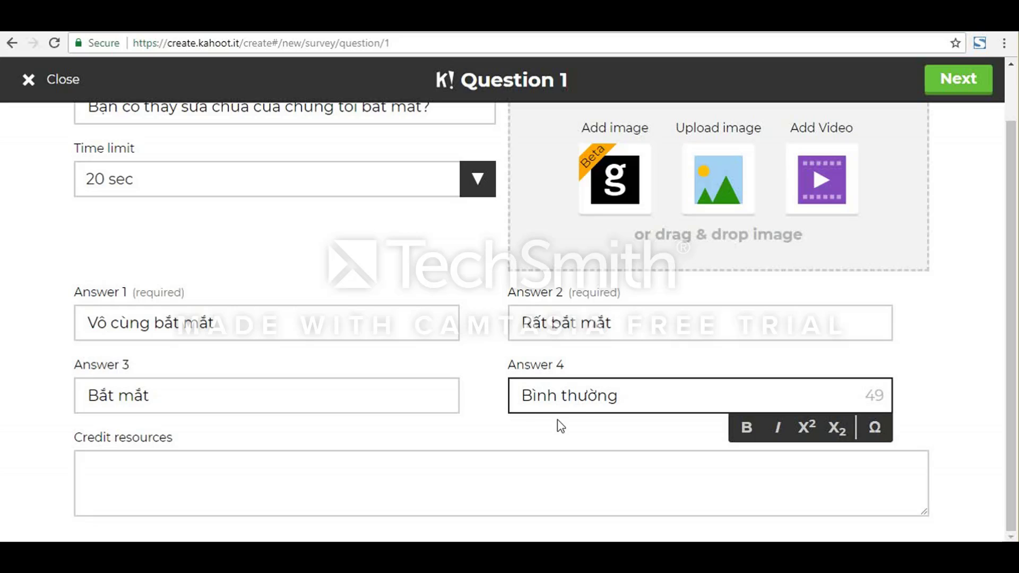
# Step: Upload the picture IMG_8930 from the UDCNTT folder as question 1's media and submit the question
pyautogui.click(286, 458)
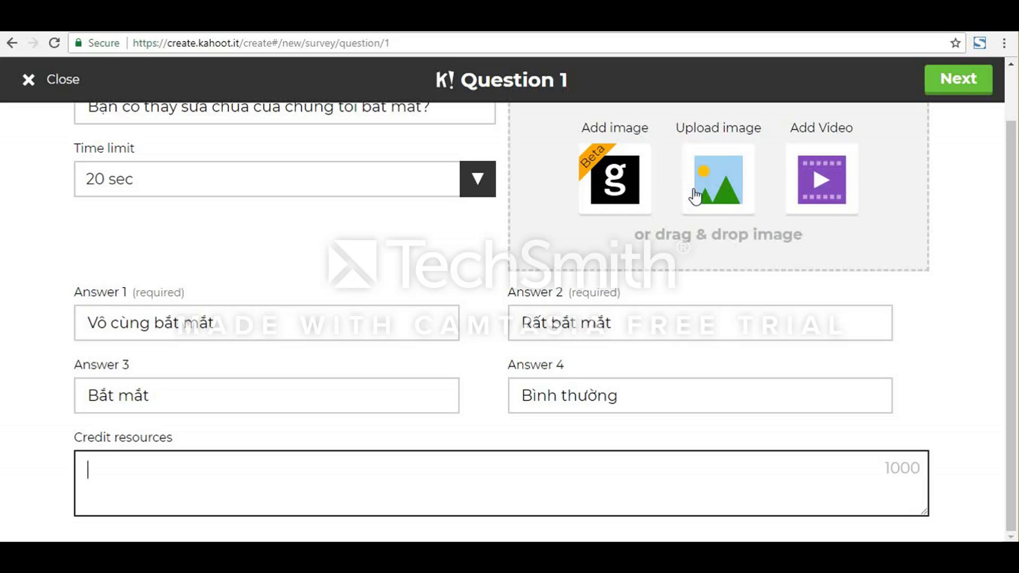
pyautogui.click(726, 195)
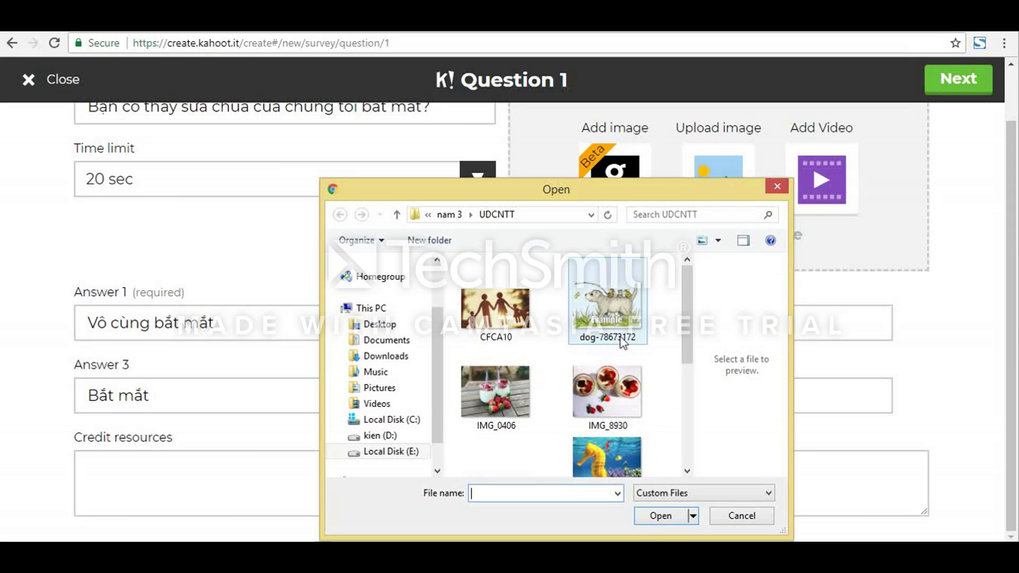
pyautogui.click(578, 388)
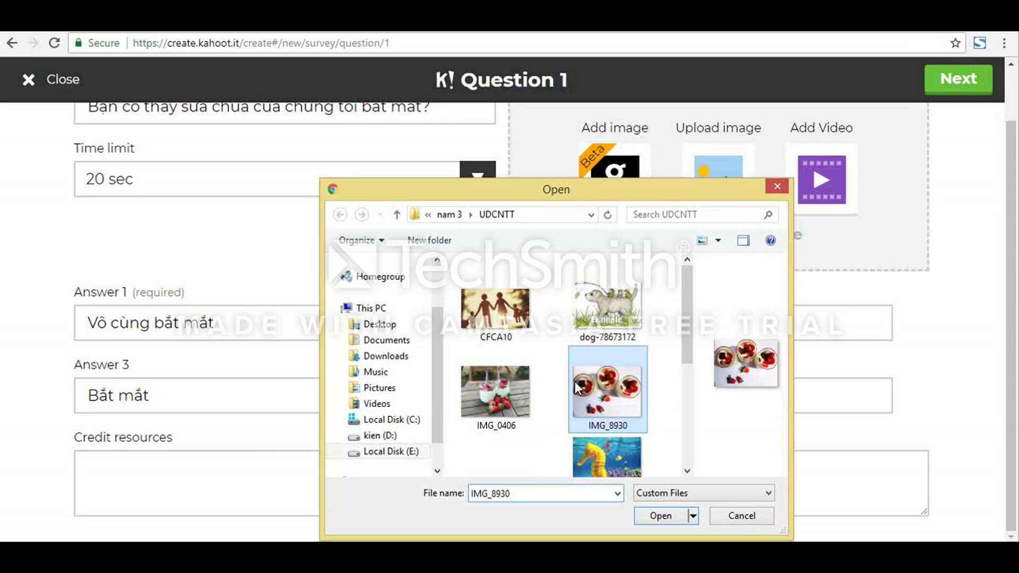
pyautogui.doubleClick(578, 388)
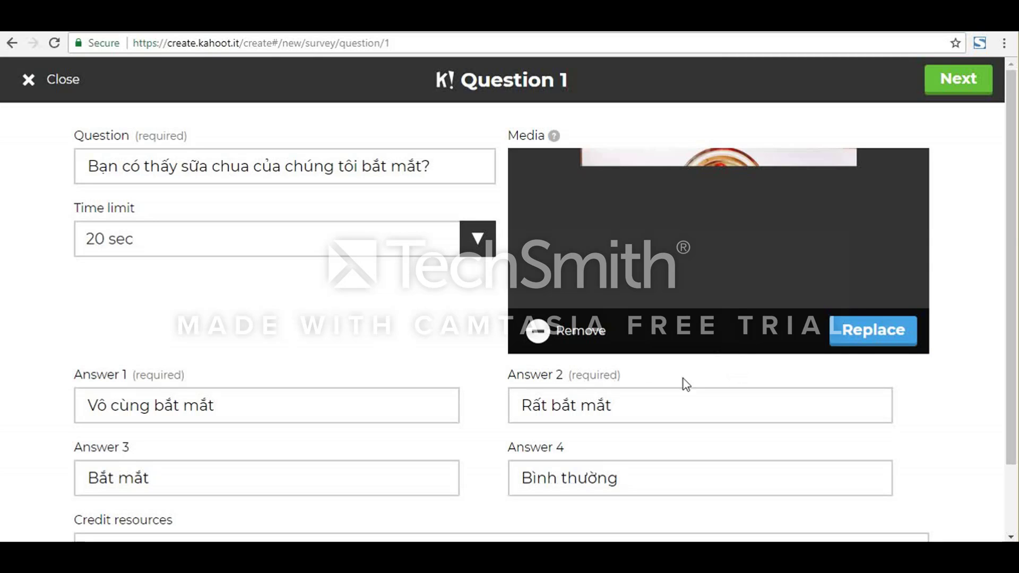
pyautogui.scroll(-2, 642, 299)
pyautogui.scroll(2, 642, 300)
pyautogui.scroll(-2, 642, 300)
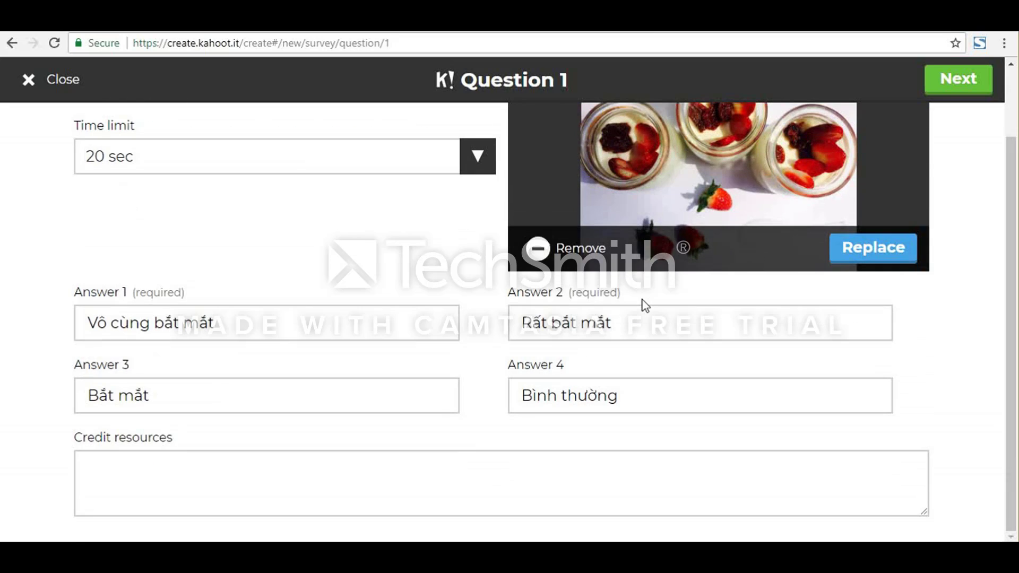
pyautogui.scroll(2, 643, 303)
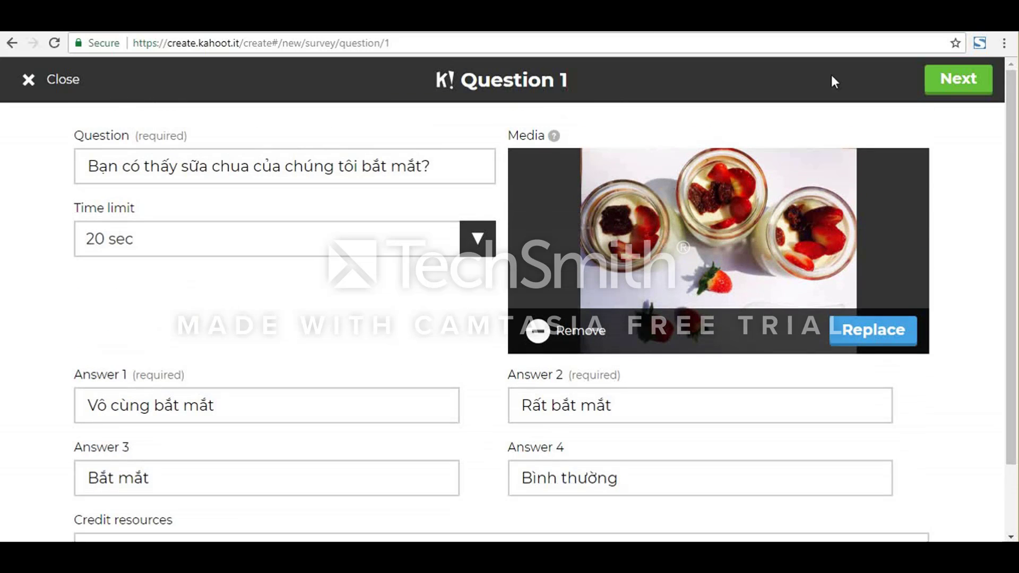
pyautogui.click(936, 85)
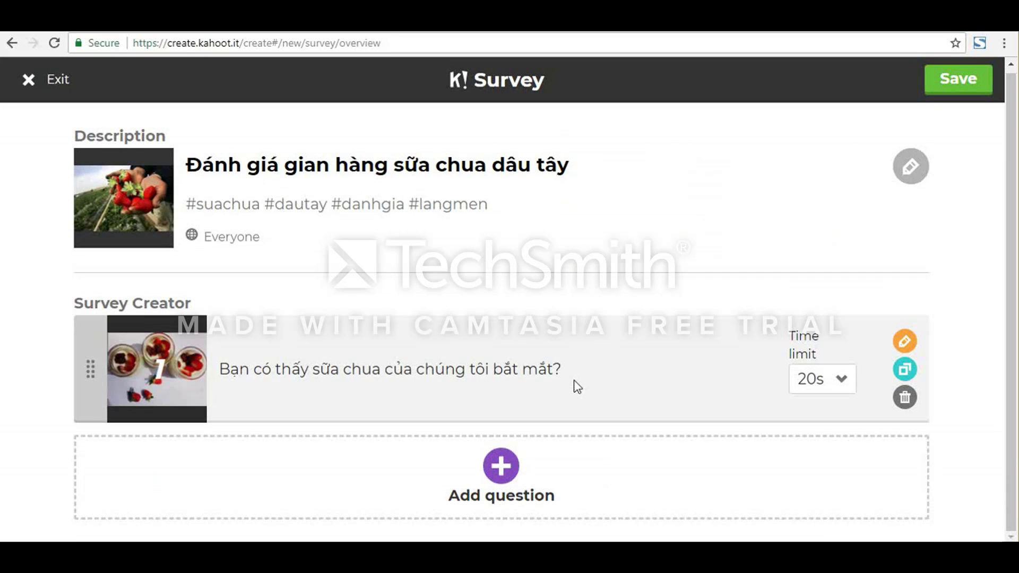
# Step: Add a second question reading "Bạn thấy hương vị sữa chua như thế nào?", keeping the 20 sec time limit
pyautogui.click(525, 467)
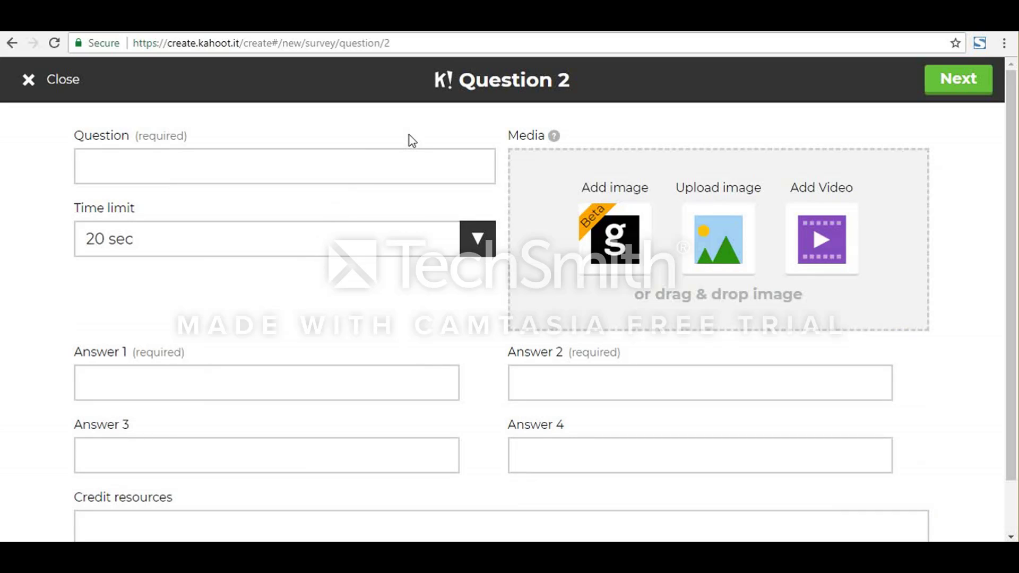
pyautogui.click(386, 150)
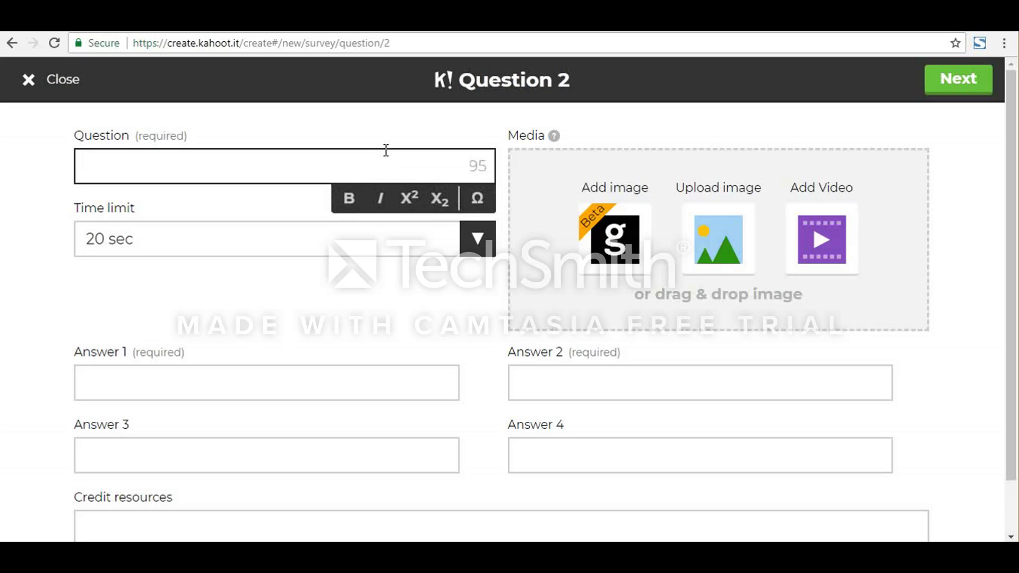
pyautogui.write('Ban thấy hu')
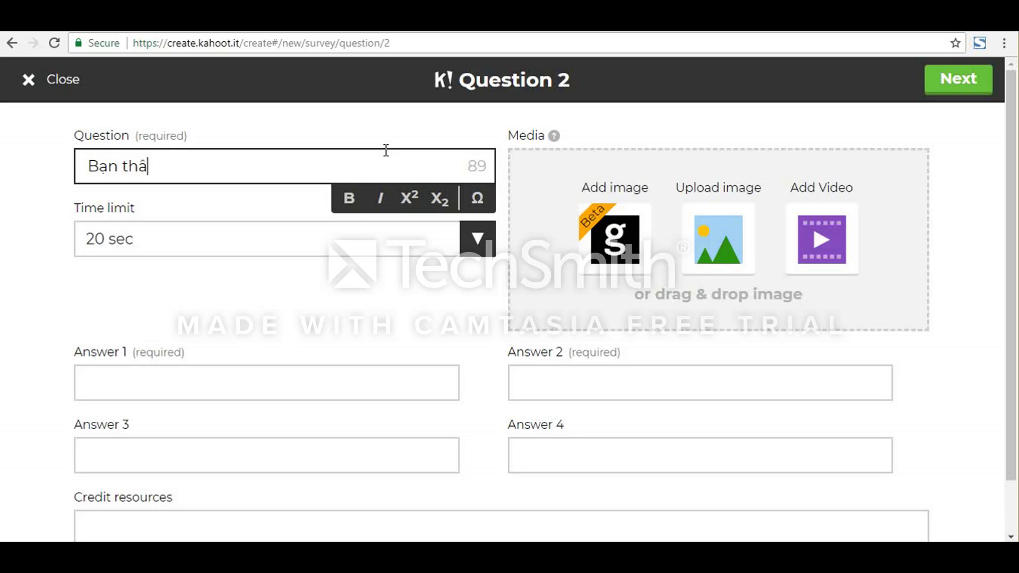
pyautogui.write('ơng ')
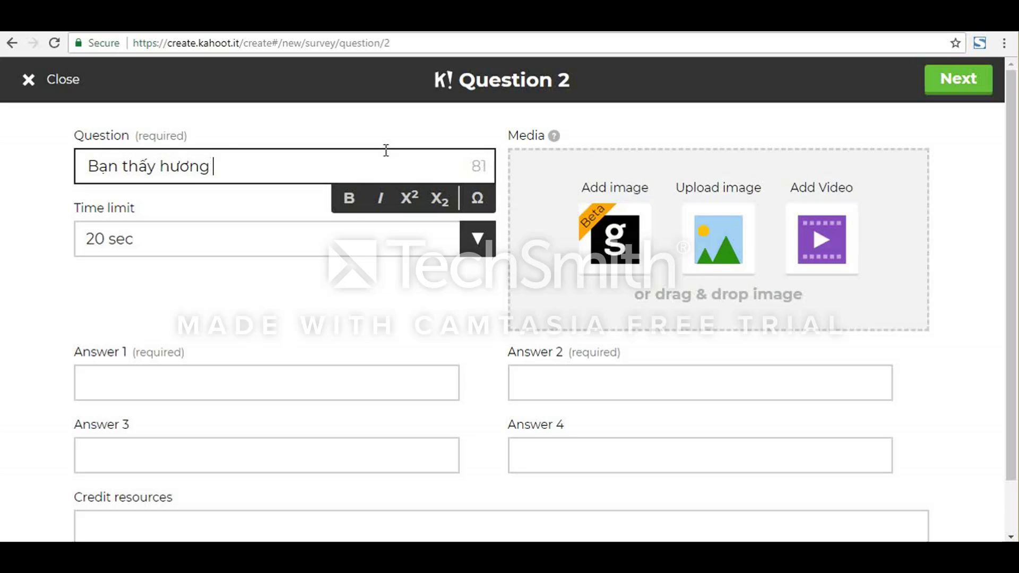
pyautogui.write('vị sưa')
pyautogui.write(' chua như')
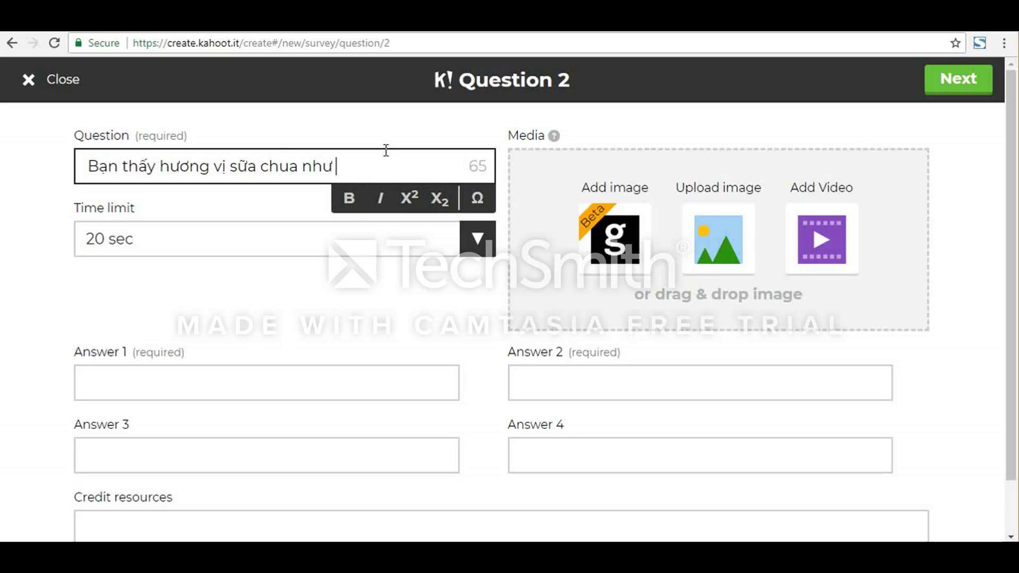
pyautogui.write(' thế nao?')
pyautogui.click(327, 240)
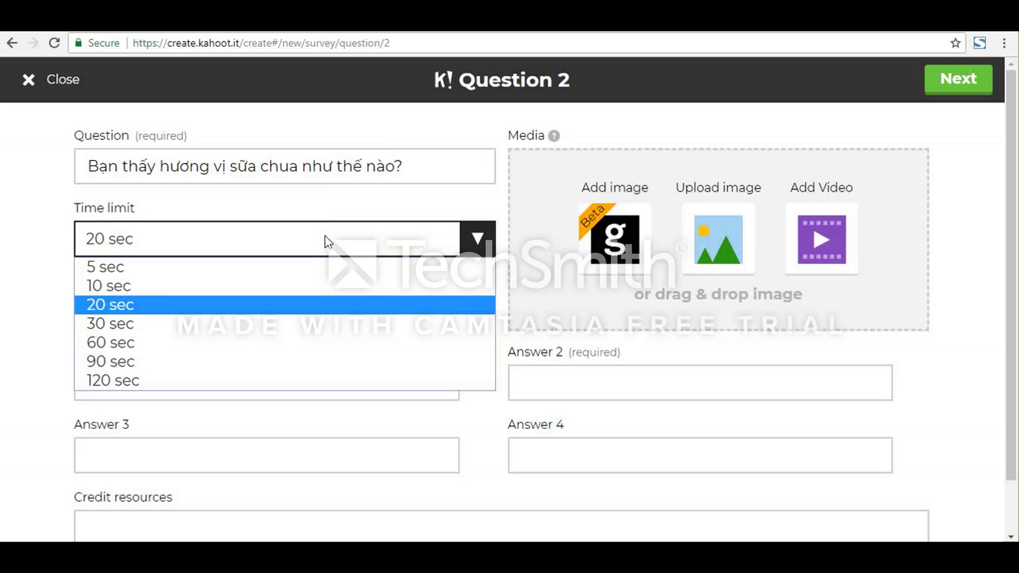
pyautogui.click(178, 455)
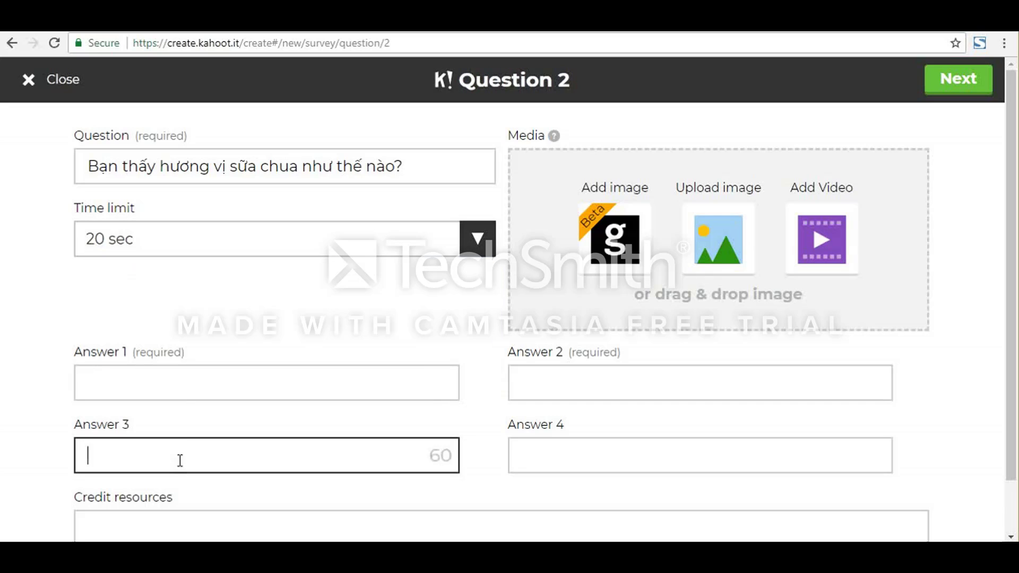
# Step: Enter "Vô cung ngon" as answer 1 of the second question, correcting the capitalised second letter
pyautogui.click(202, 391)
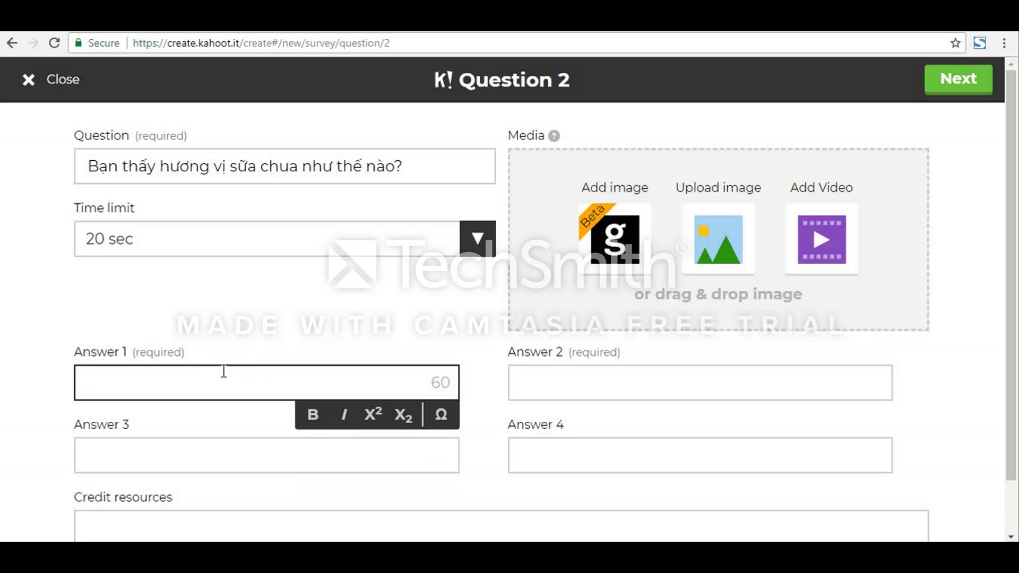
pyautogui.write('VO cung ngo')
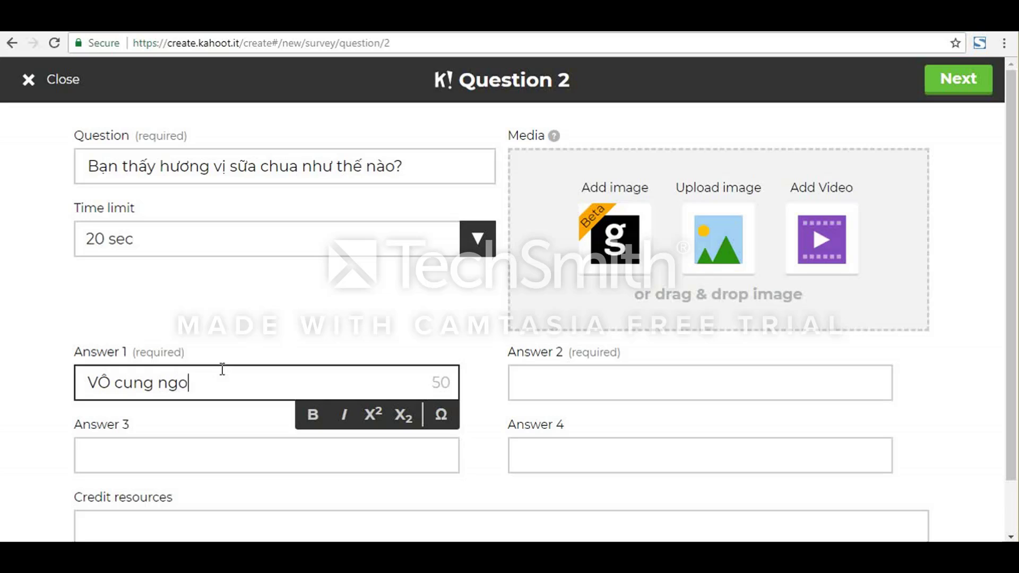
pyautogui.write('n')
pyautogui.press('Tab')
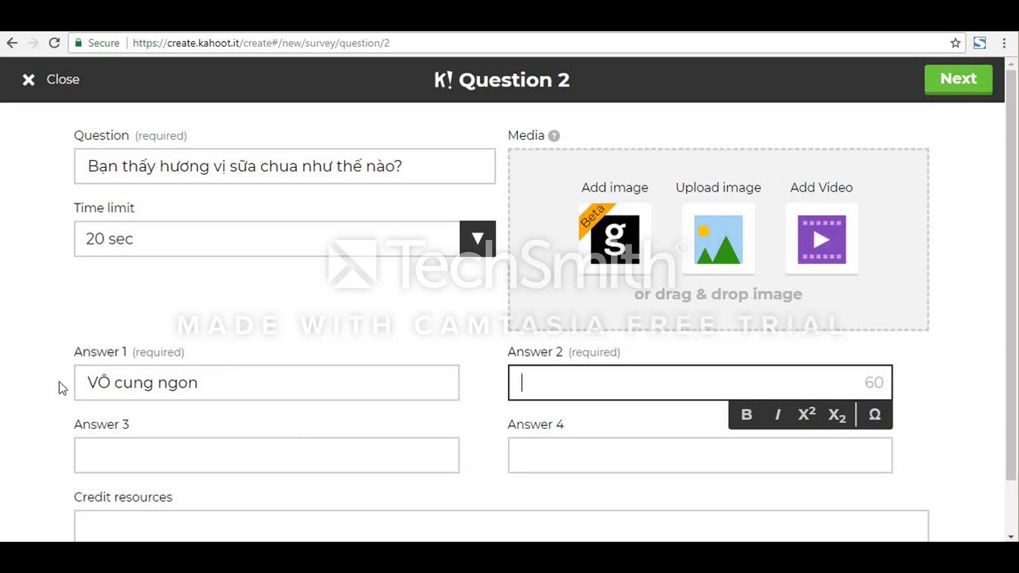
pyautogui.click(110, 381)
pyautogui.press('BackSpace')
pyautogui.press('BackSpace')
pyautogui.write('o')
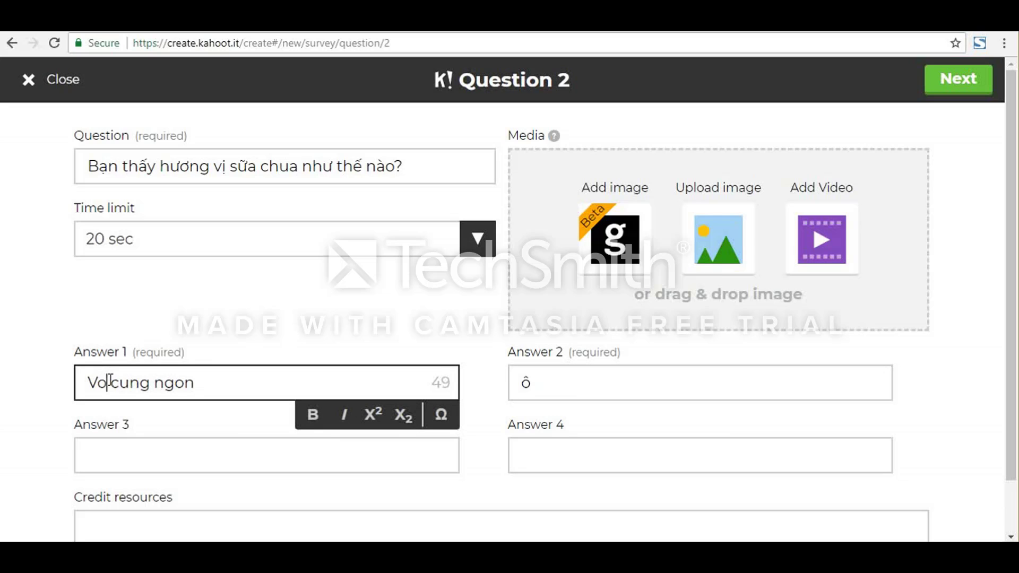
# Step: Replace the stray character in answer 2 of the second question with "Rất ngon"
pyautogui.click(539, 382)
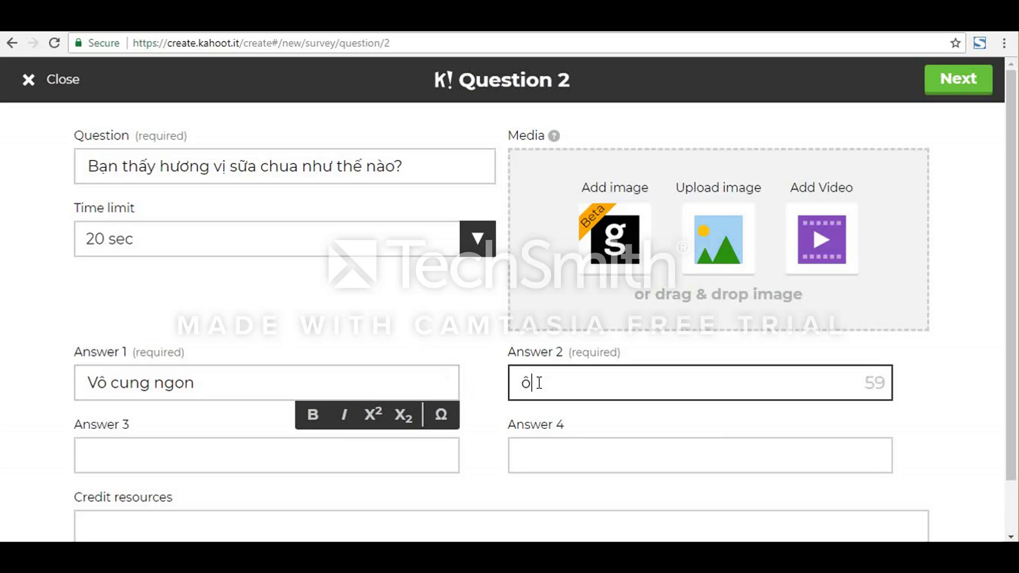
pyautogui.press('BackSpace')
pyautogui.write('Rất')
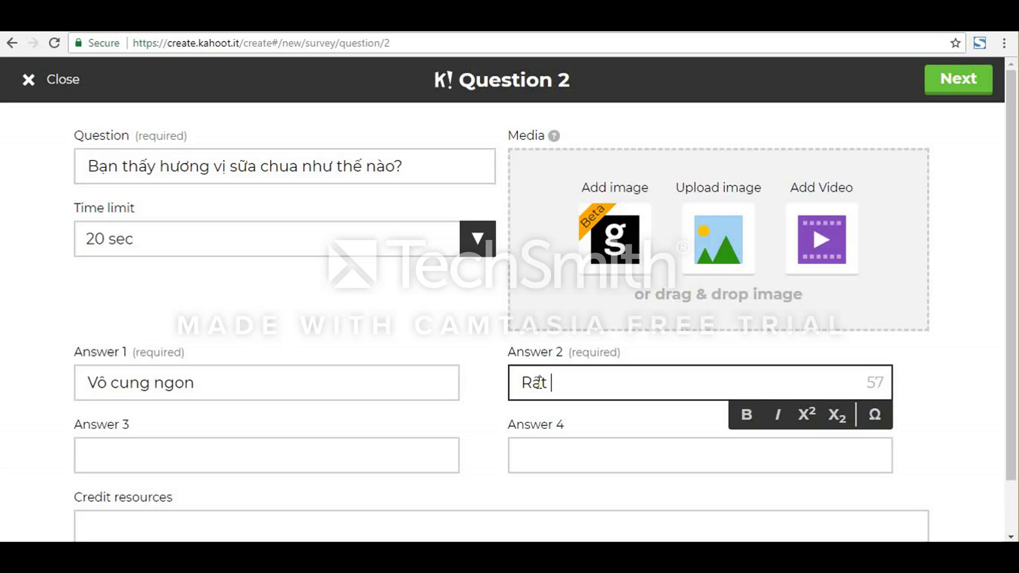
pyautogui.write(' ngon')
# Step: Enter "Ngon" as answer 3 and "Bình thường" as answer 4 of the second question
pyautogui.click(359, 458)
pyautogui.write('N')
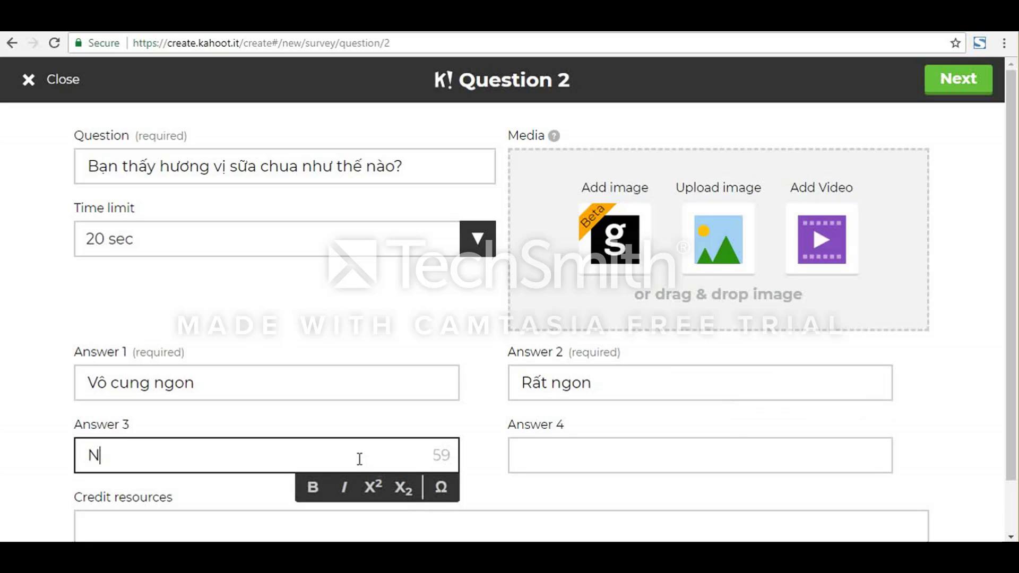
pyautogui.write('gon')
pyautogui.press('Tab')
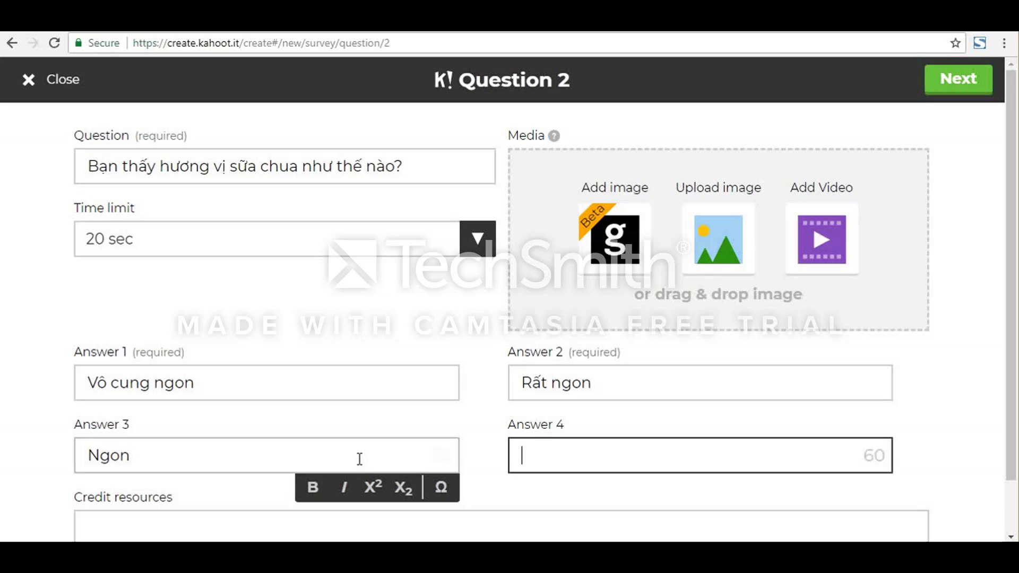
pyautogui.write('Binh thươn')
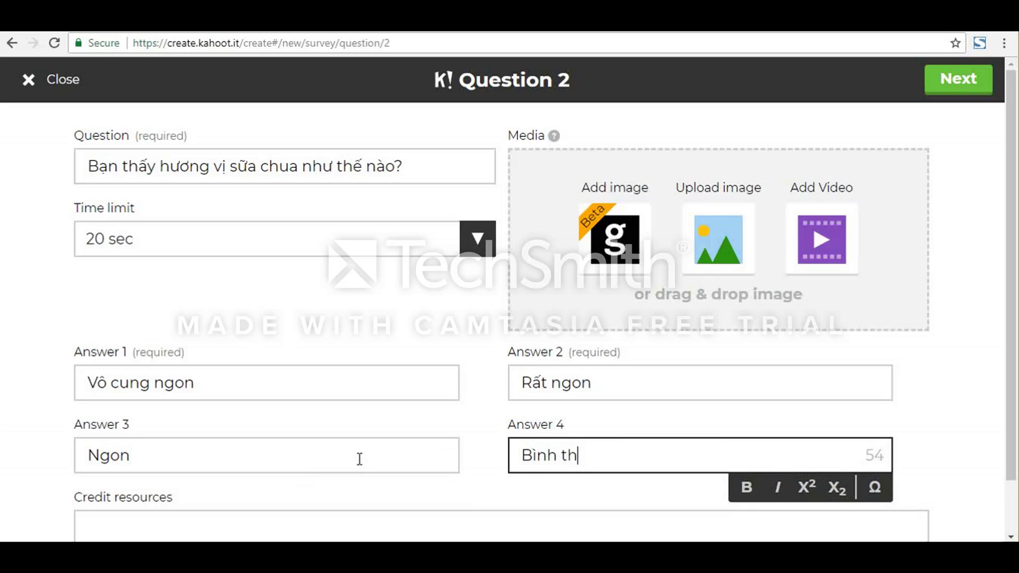
pyautogui.write('g')
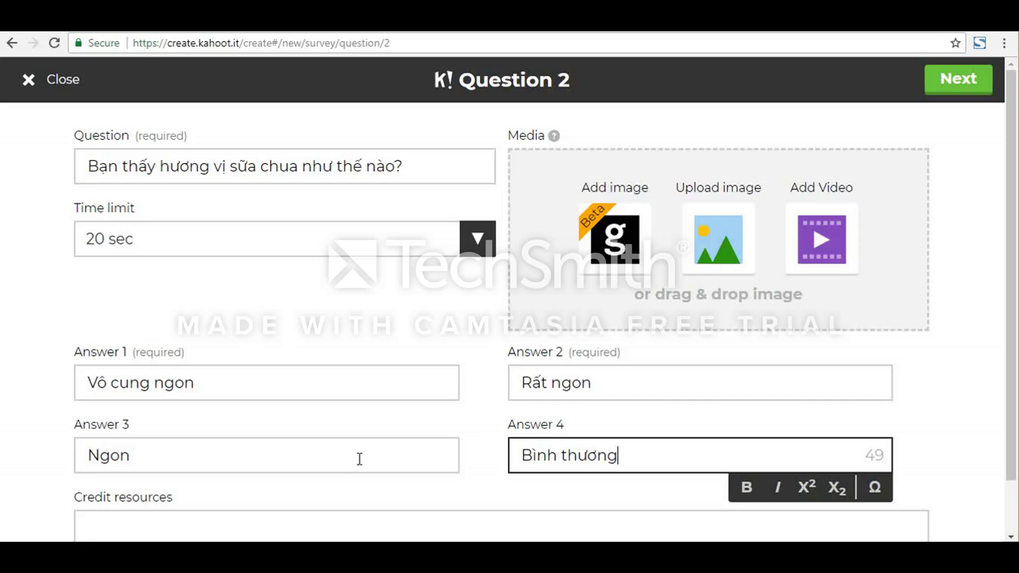
pyautogui.write('f')
# Step: Upload the picture sua-chua-dau-tay-tuyet from the UDCNTT folder as question 2's media
pyautogui.click(730, 254)
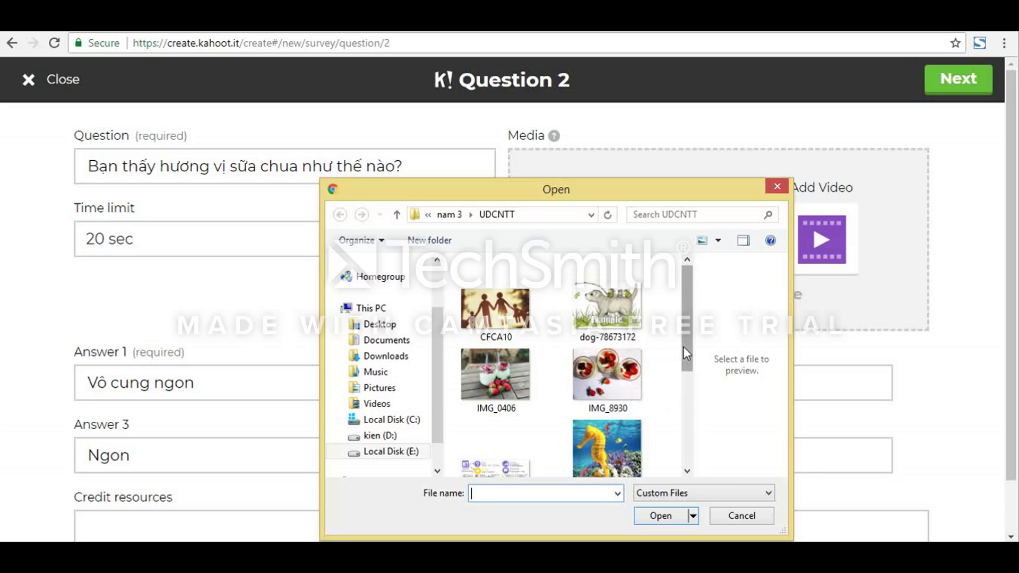
pyautogui.moveTo(683, 346); pyautogui.dragTo(675, 451)
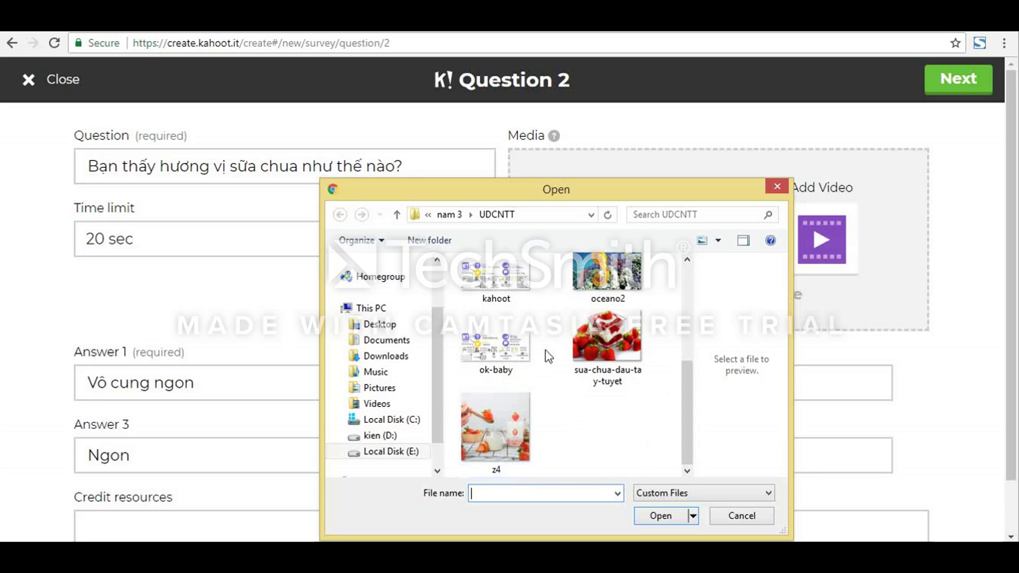
pyautogui.doubleClick(570, 339)
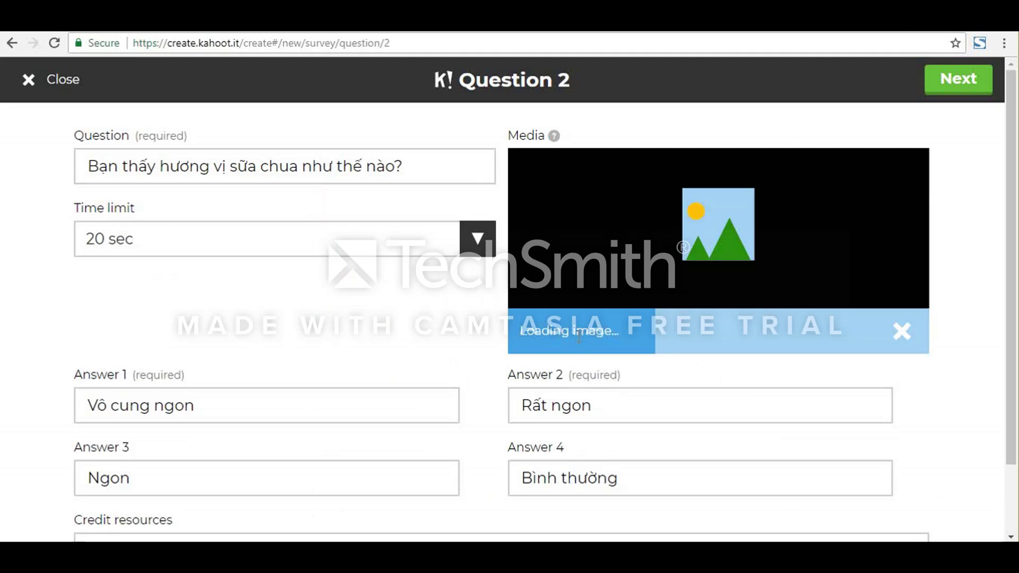
pyautogui.scroll(-2, 601, 345)
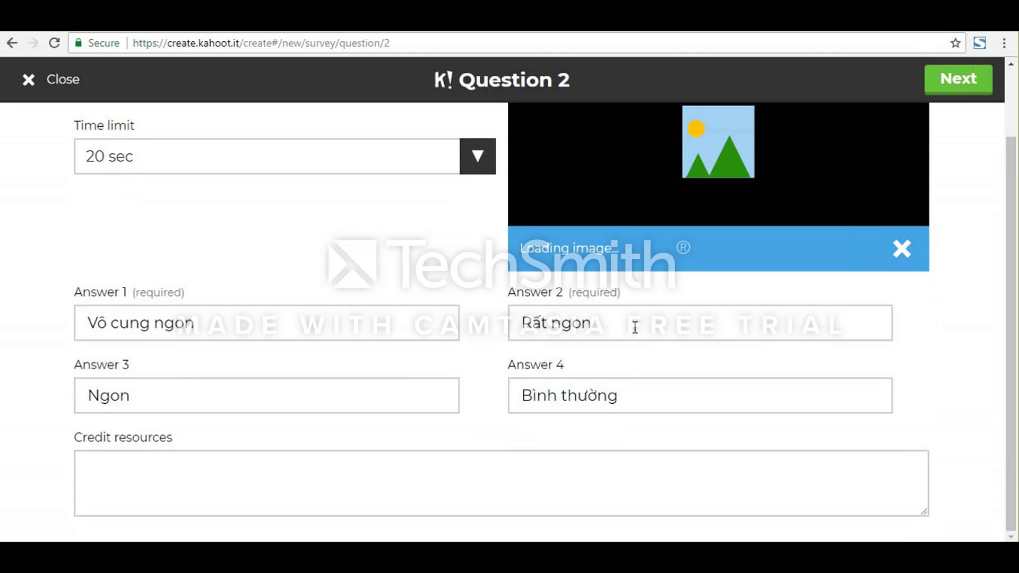
# Step: Finish question 2 and save the strawberry yogurt survey with its two questions
pyautogui.scroll(2, 634, 326)
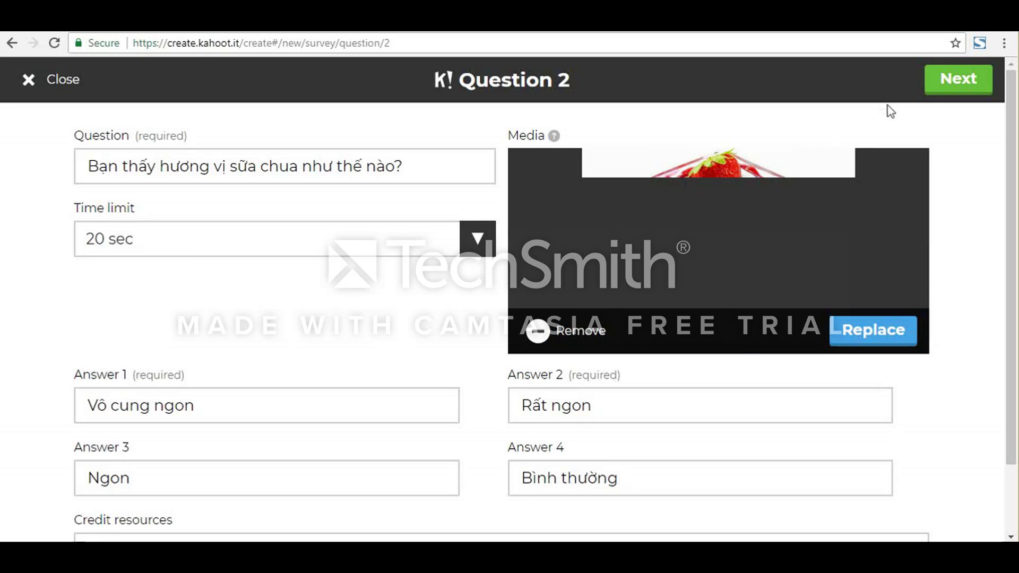
pyautogui.click(948, 90)
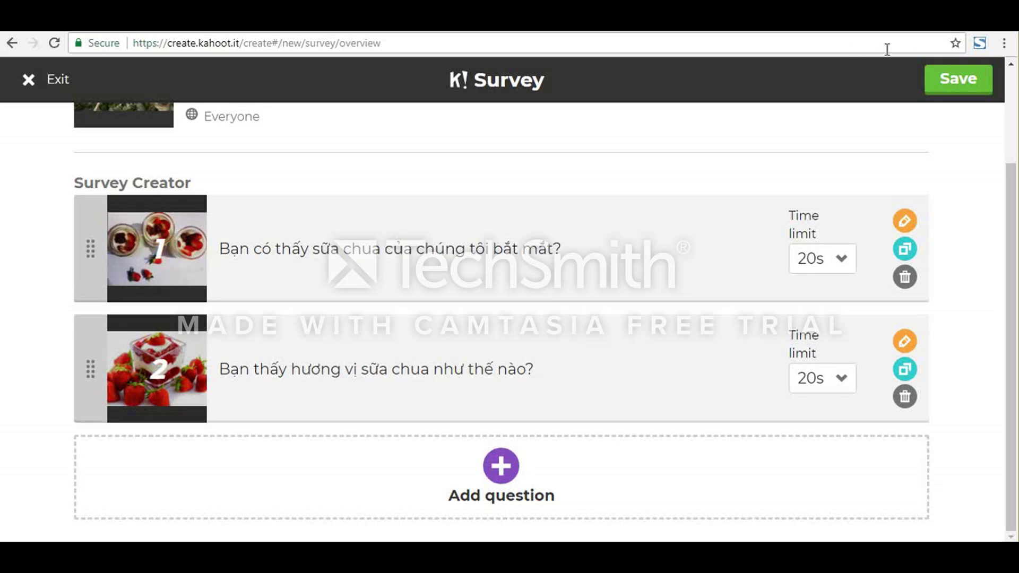
pyautogui.scroll(3, 842, 215)
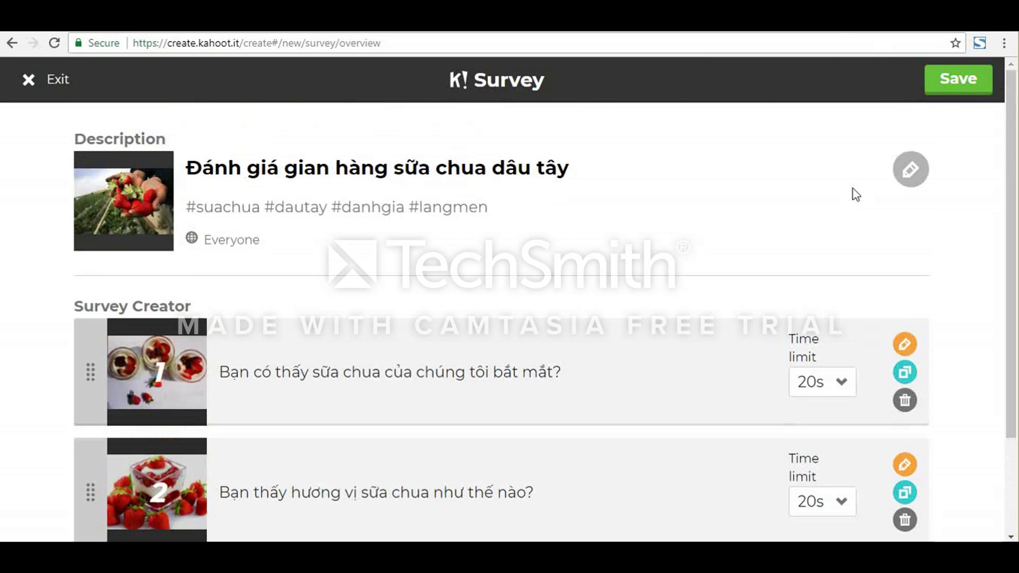
pyautogui.click(961, 90)
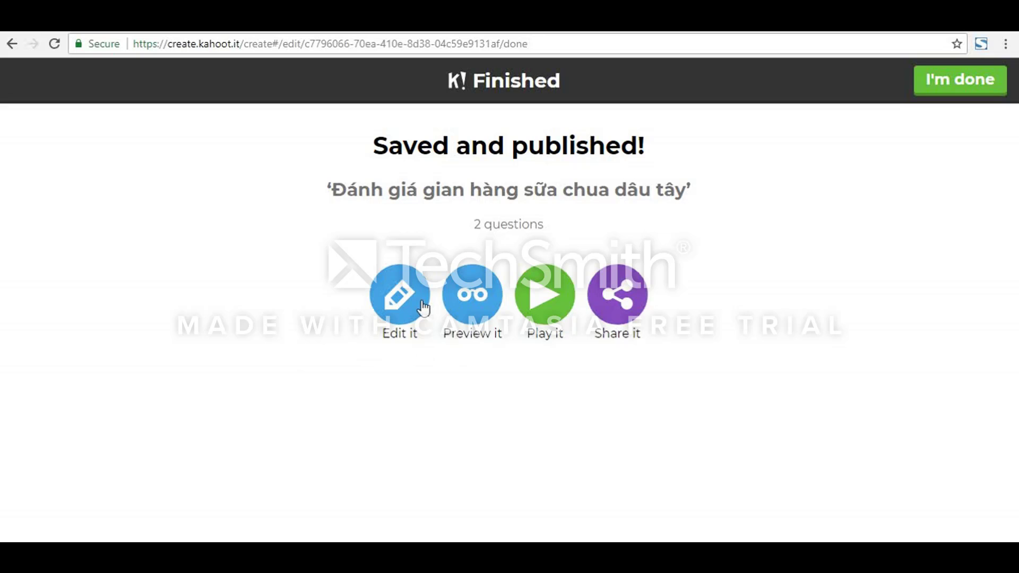
# Step: Edit the published survey's description to remove the intro video link, and save the survey again
pyautogui.click(401, 308)
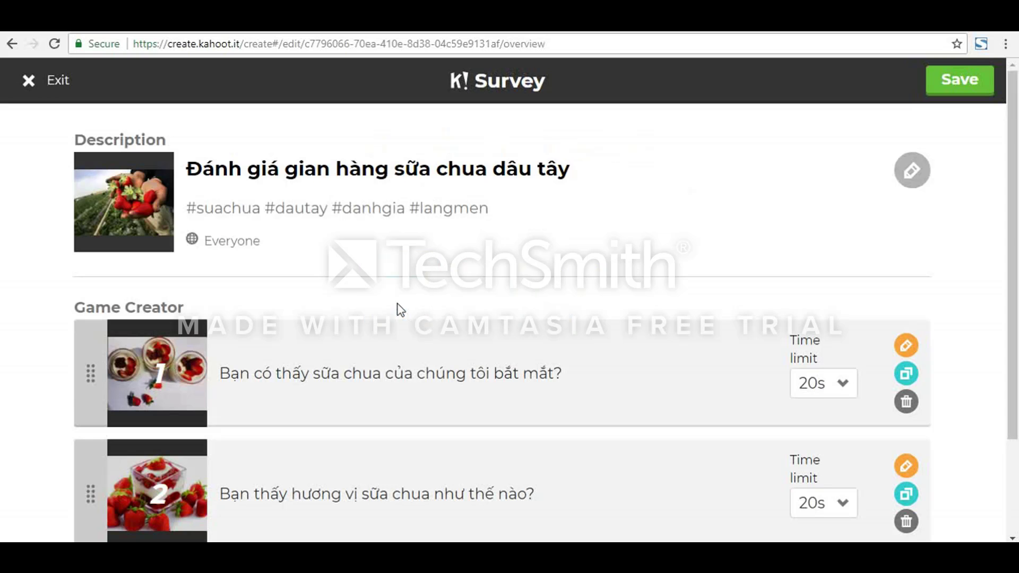
pyautogui.click(908, 180)
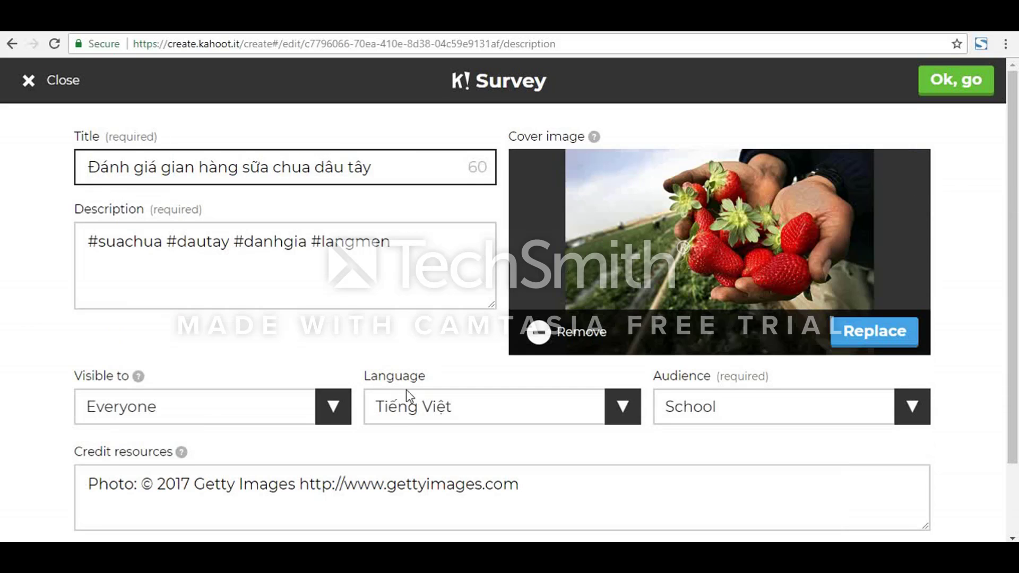
pyautogui.scroll(-2, 553, 497)
pyautogui.moveTo(559, 498); pyautogui.dragTo(61, 507)
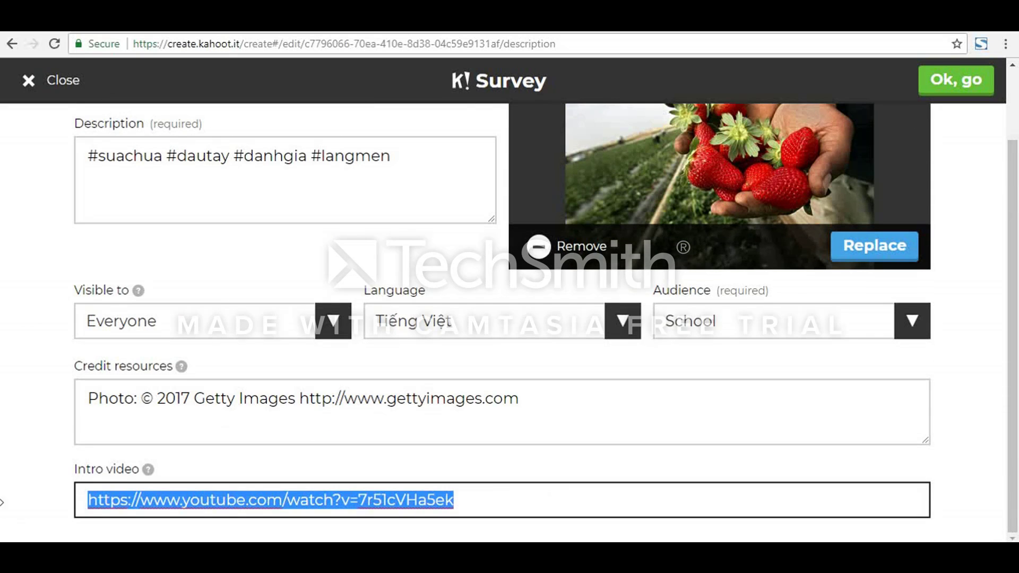
pyautogui.press('BackSpace')
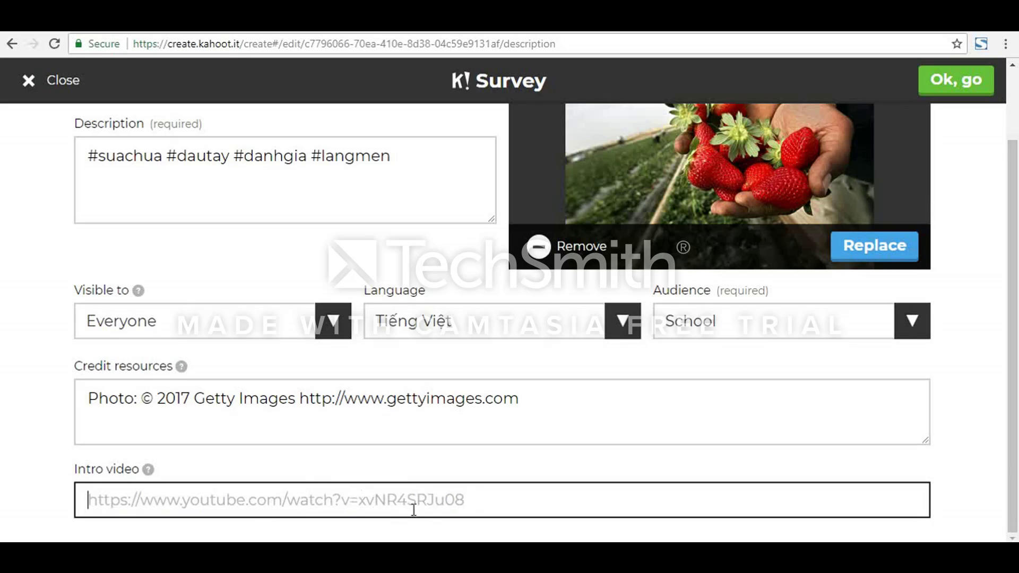
pyautogui.click(394, 489)
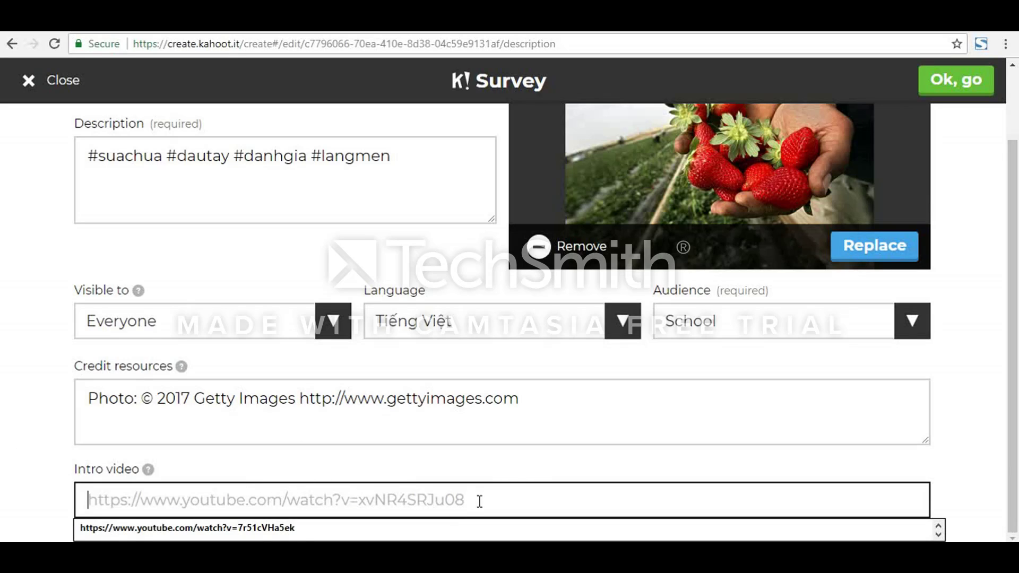
pyautogui.press('Escape')
pyautogui.scroll(2, 658, 339)
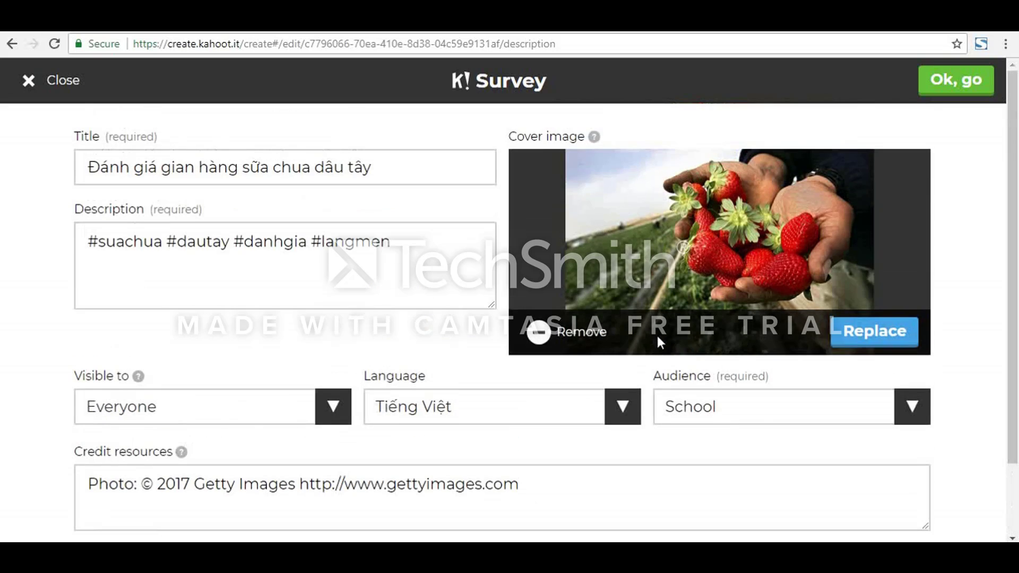
pyautogui.click(978, 83)
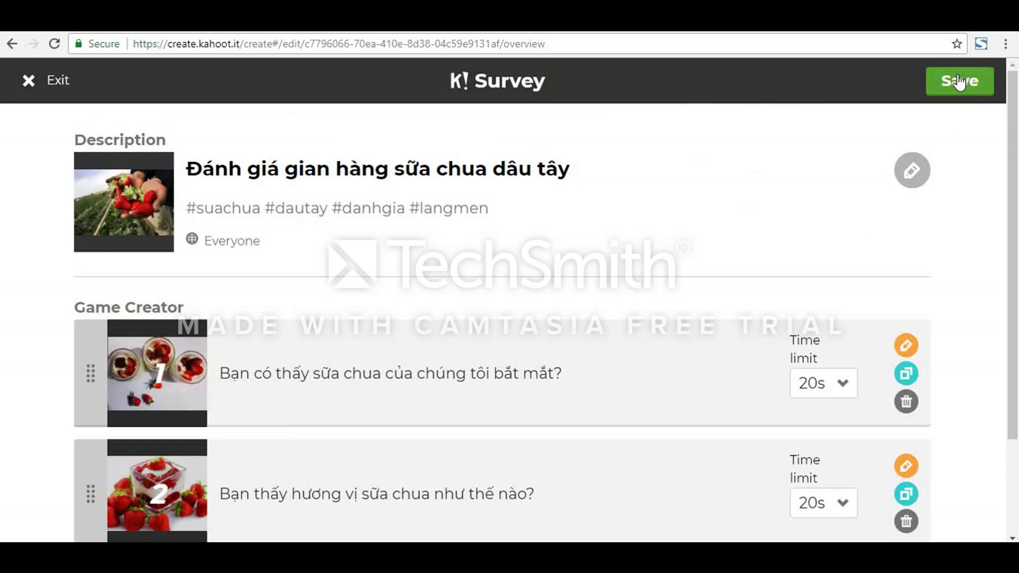
pyautogui.click(958, 82)
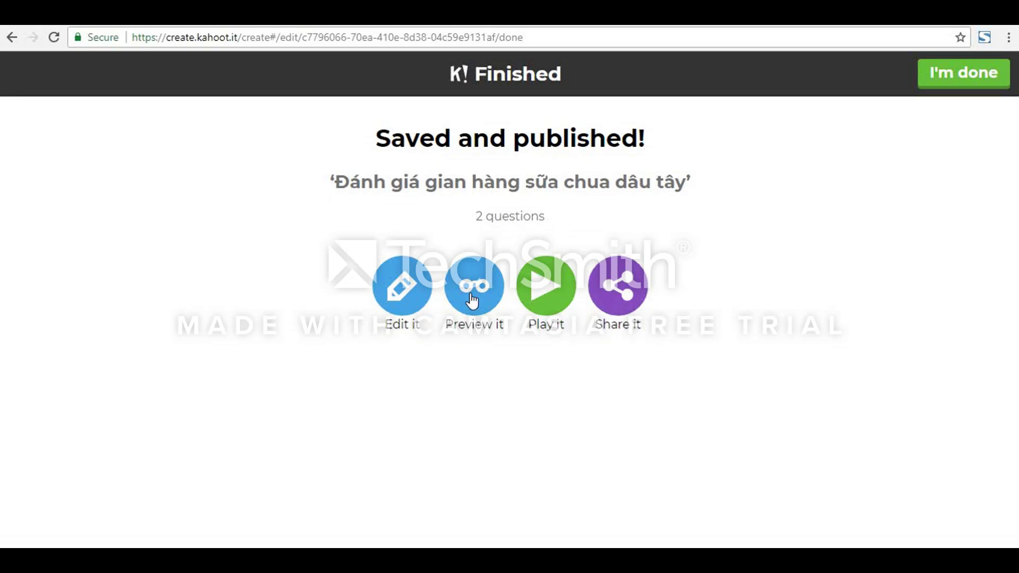
# Step: Preview the saved survey and show the details of the Enable Answer Streak Bonus game option
pyautogui.click(472, 300)
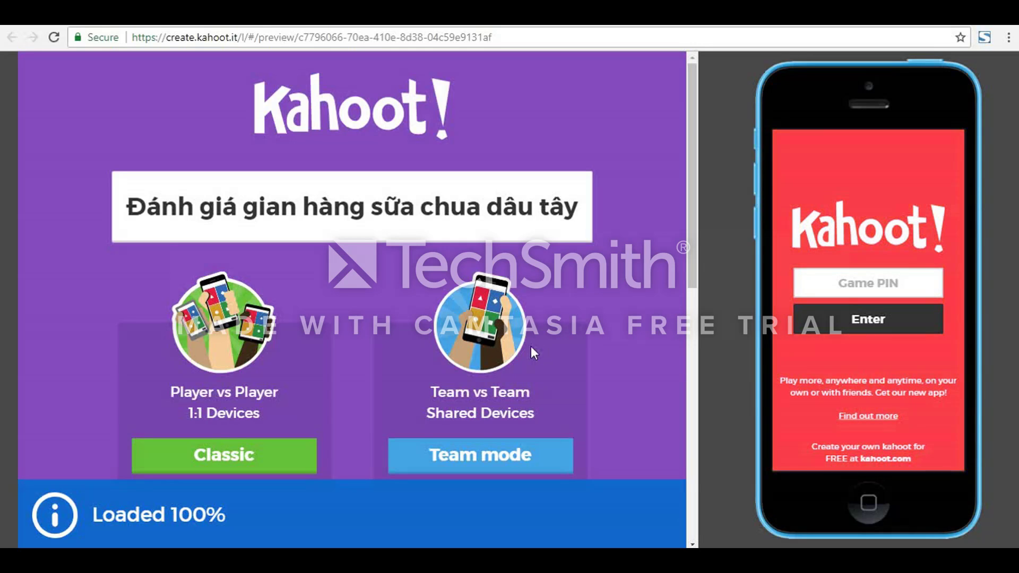
pyautogui.scroll(-3, 333, 350)
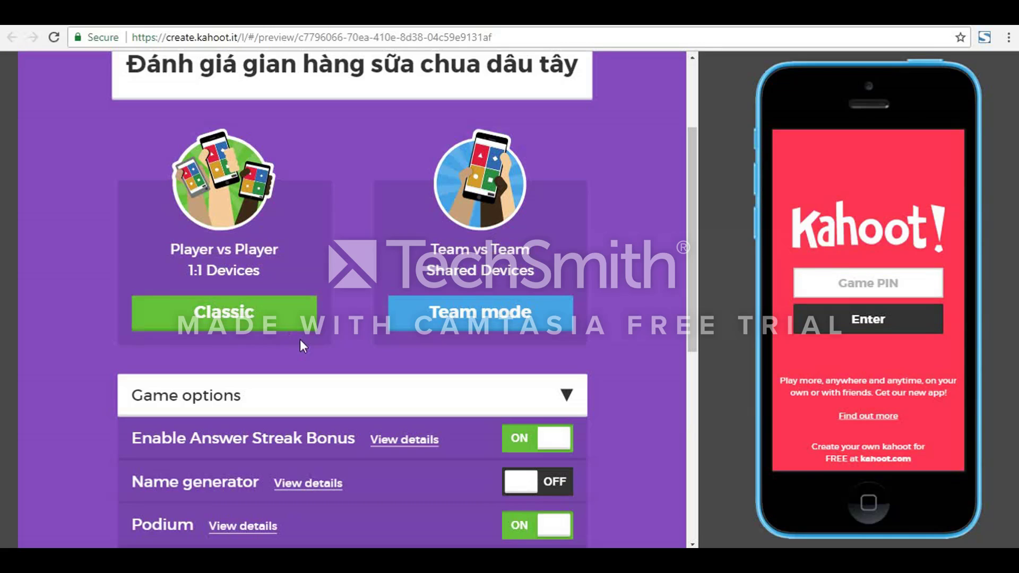
pyautogui.scroll(-3, 300, 342)
pyautogui.scroll(1, 302, 347)
pyautogui.scroll(-2, 275, 323)
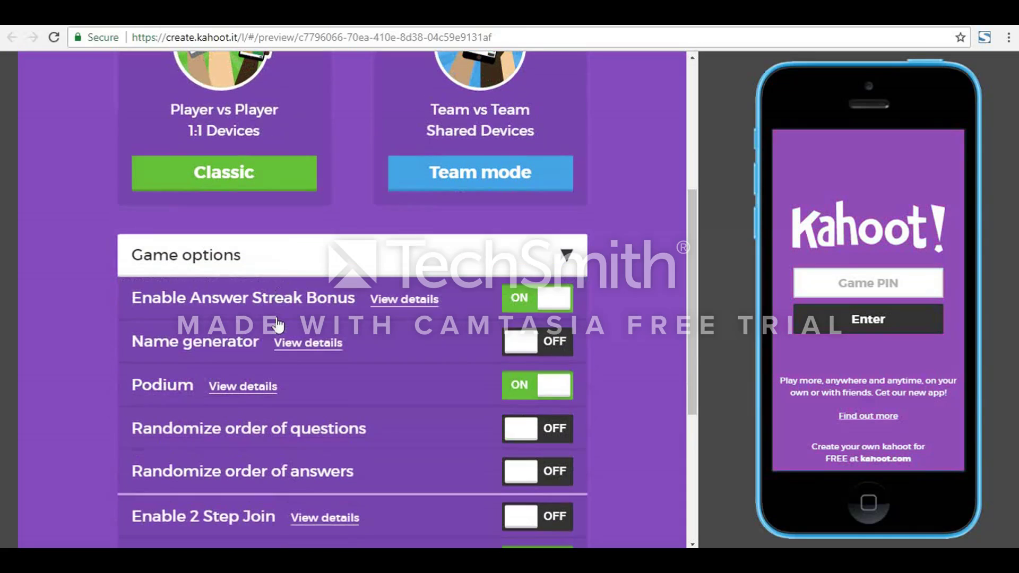
pyautogui.scroll(-2, 276, 319)
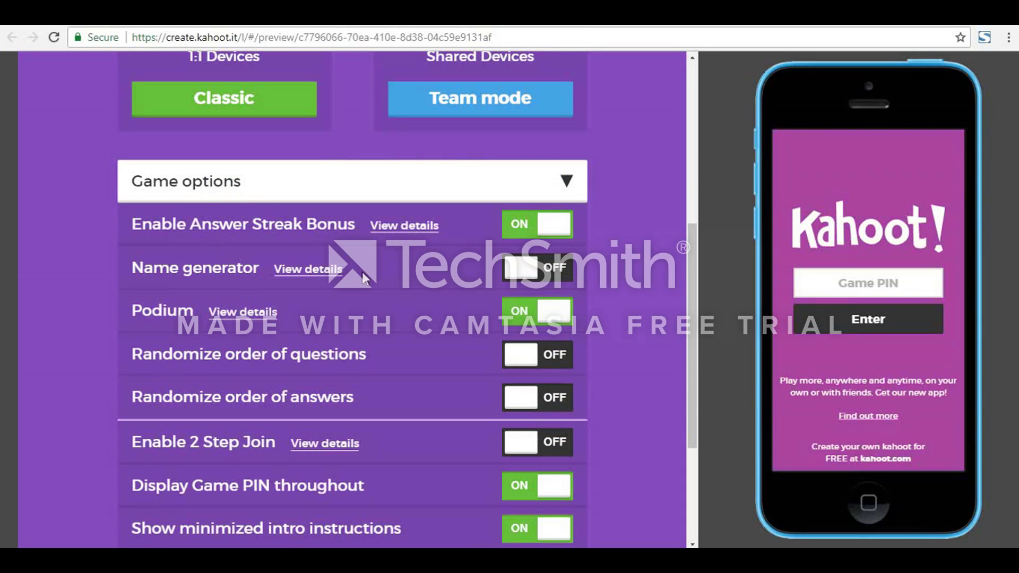
pyautogui.click(428, 230)
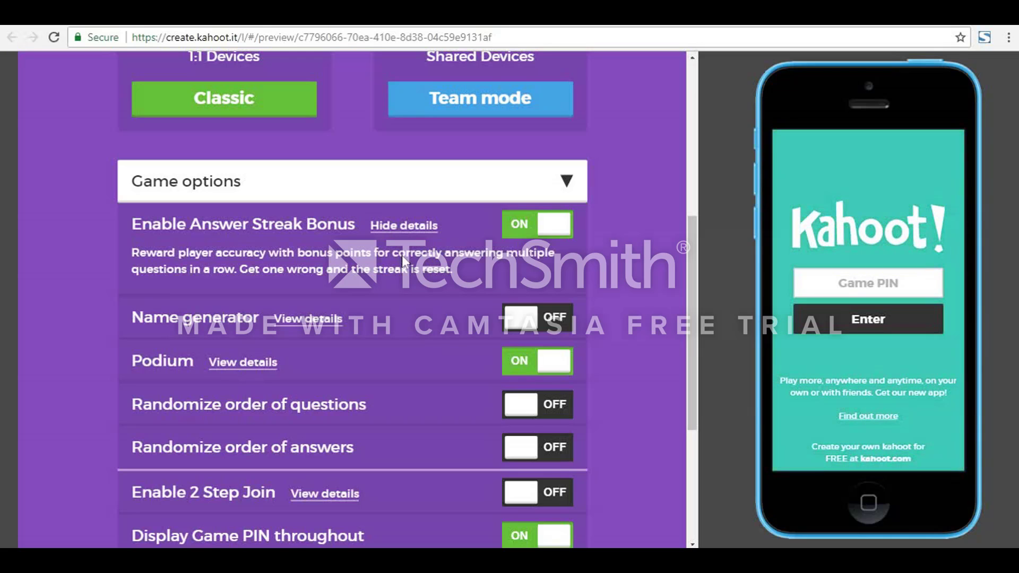
# Step: Show the details of the Name generator and Podium game options
pyautogui.scroll(-2, 402, 256)
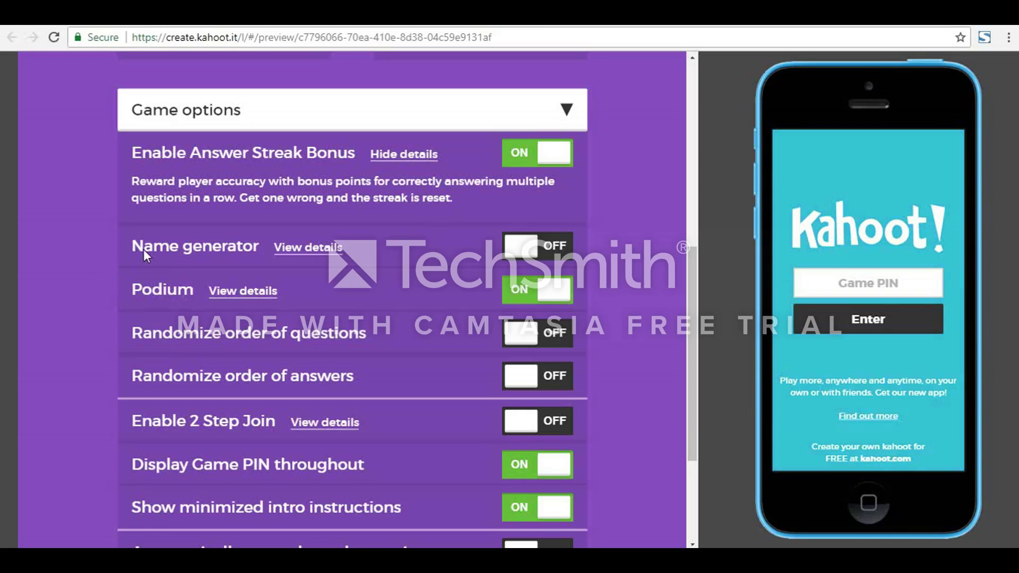
pyautogui.click(278, 246)
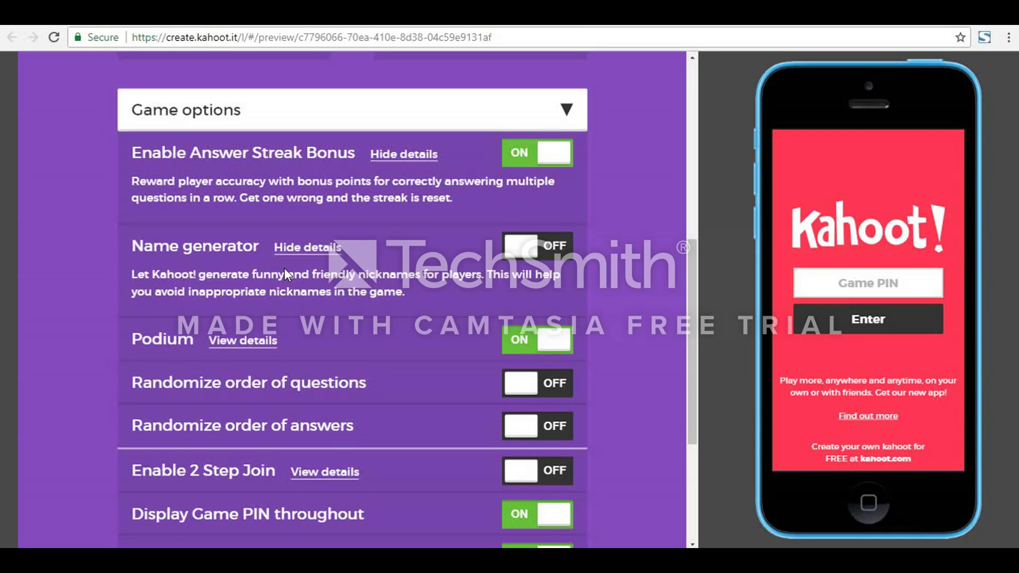
pyautogui.scroll(-1, 260, 287)
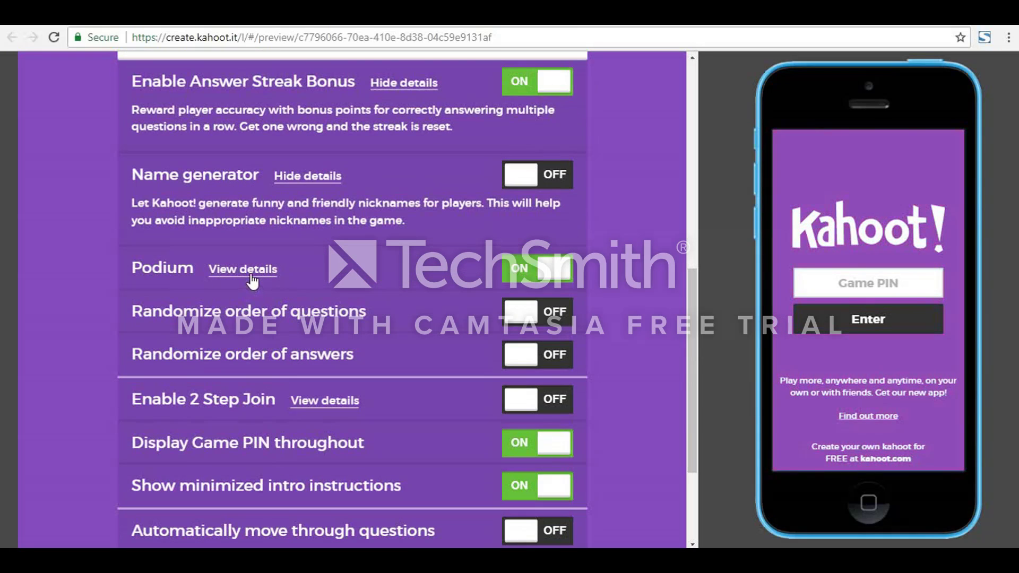
pyautogui.click(252, 281)
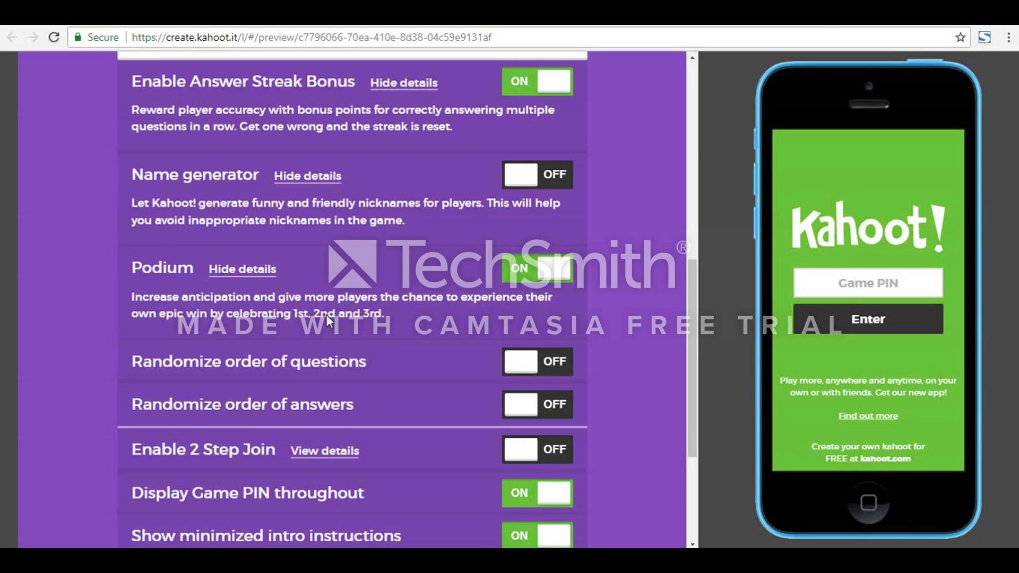
# Step: Show the details of Enable 2 Step Join and try switching Automatically move through questions on and off
pyautogui.scroll(-1, 304, 345)
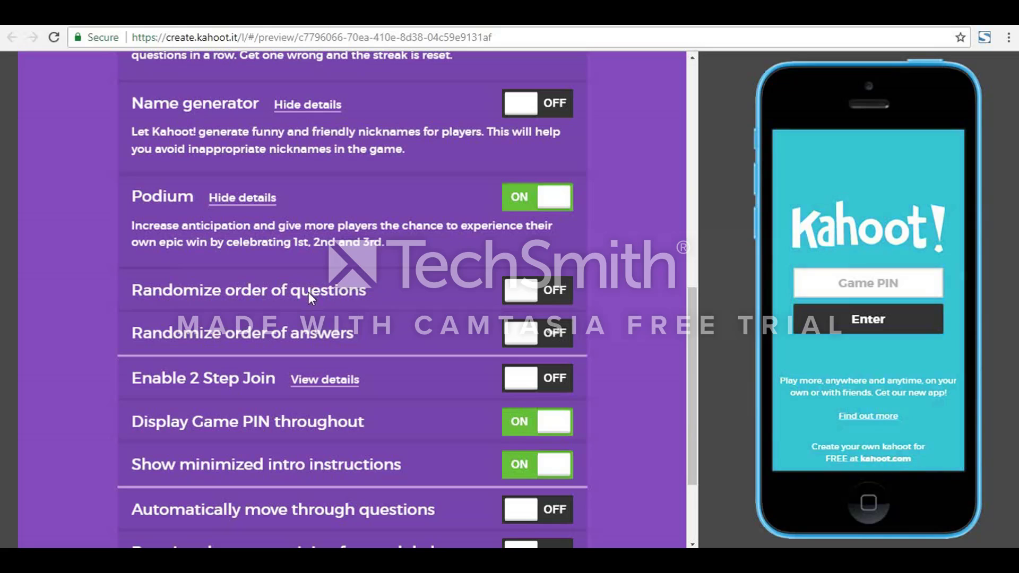
pyautogui.scroll(-1, 291, 341)
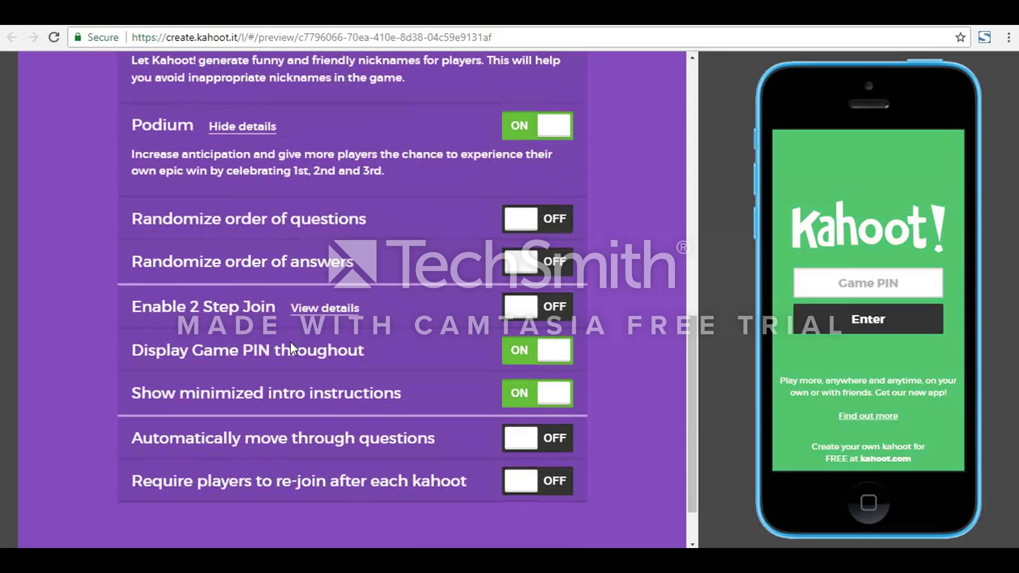
pyautogui.click(309, 312)
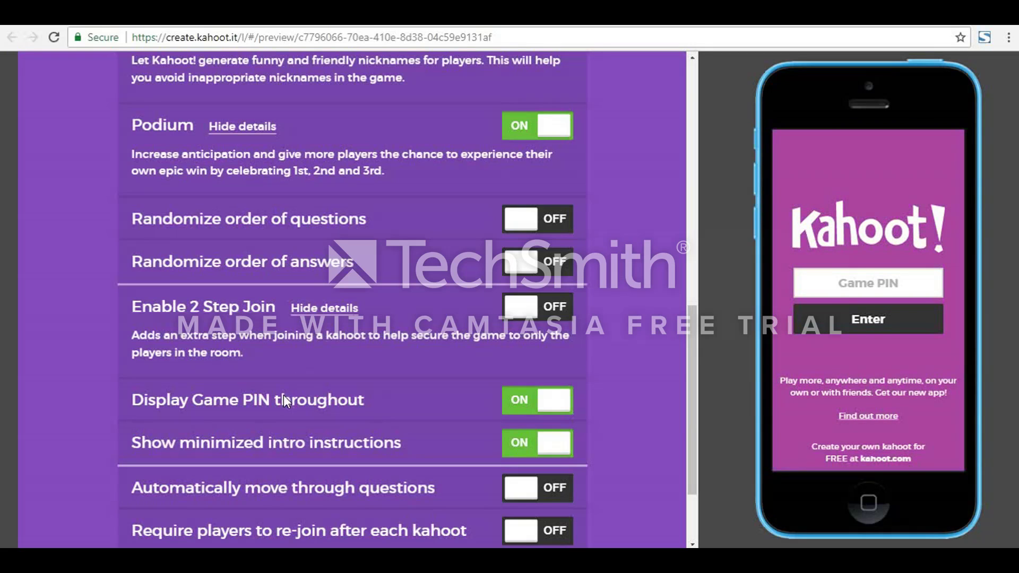
pyautogui.scroll(-2, 284, 397)
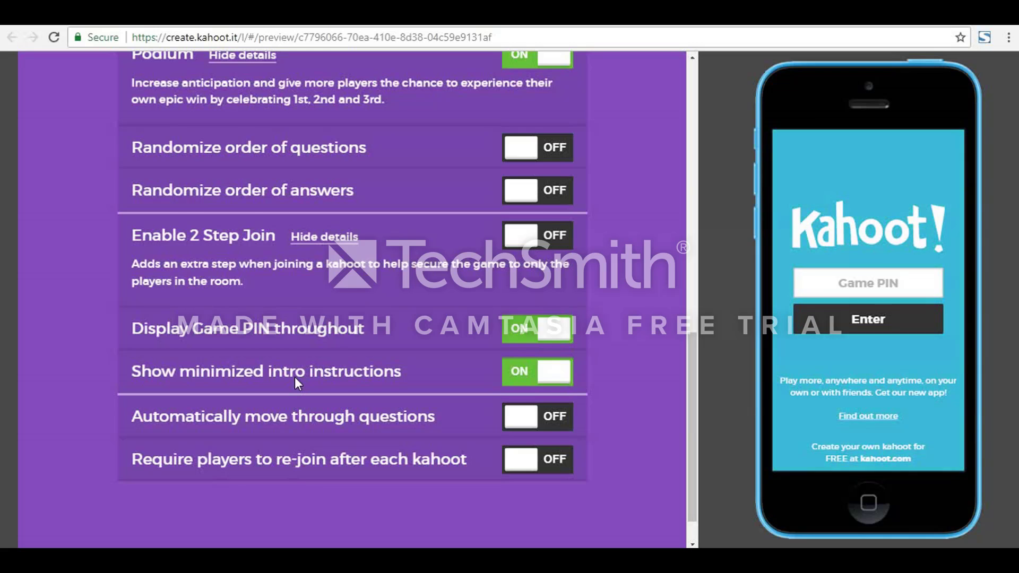
pyautogui.scroll(-1, 294, 377)
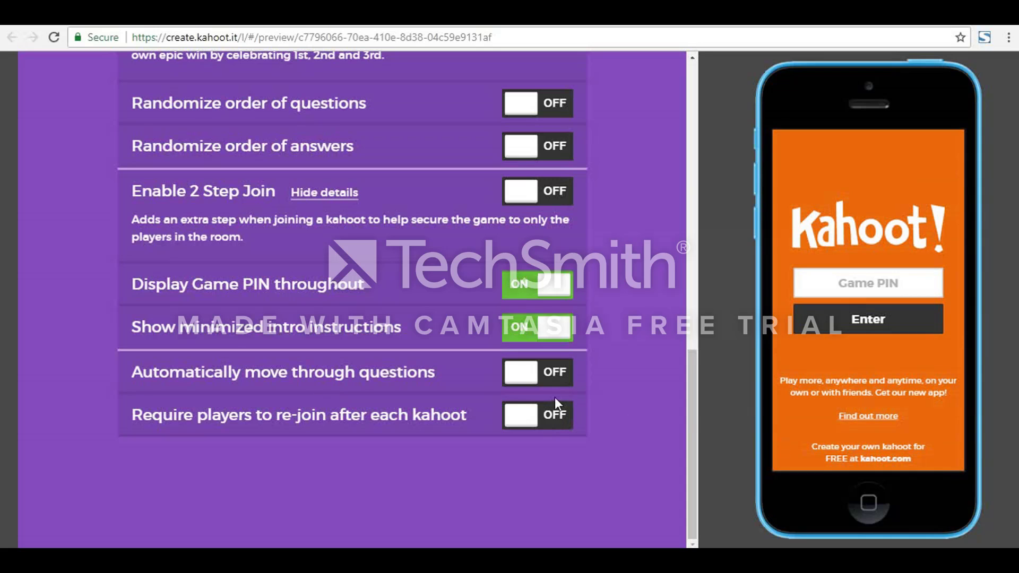
pyautogui.click(531, 380)
pyautogui.click(530, 380)
# Step: Launch the survey preview in Classic player-versus-player mode
pyautogui.scroll(1, 526, 420)
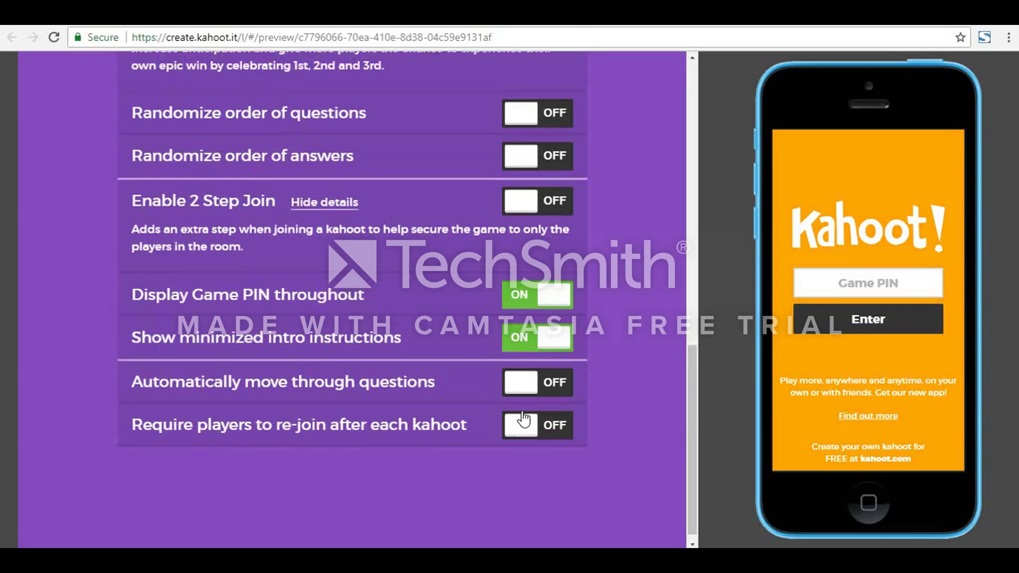
pyautogui.scroll(10, 509, 403)
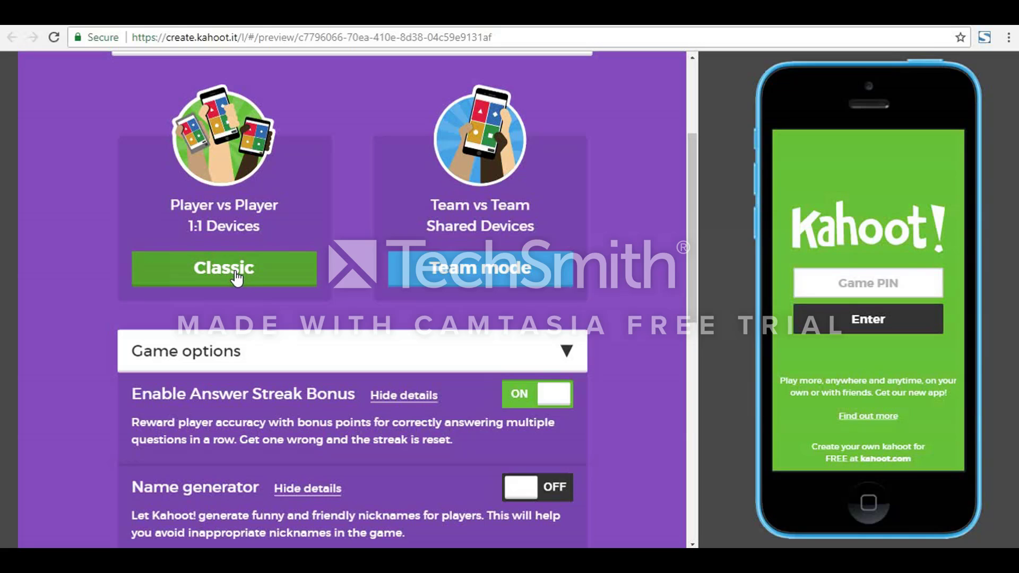
pyautogui.click(236, 273)
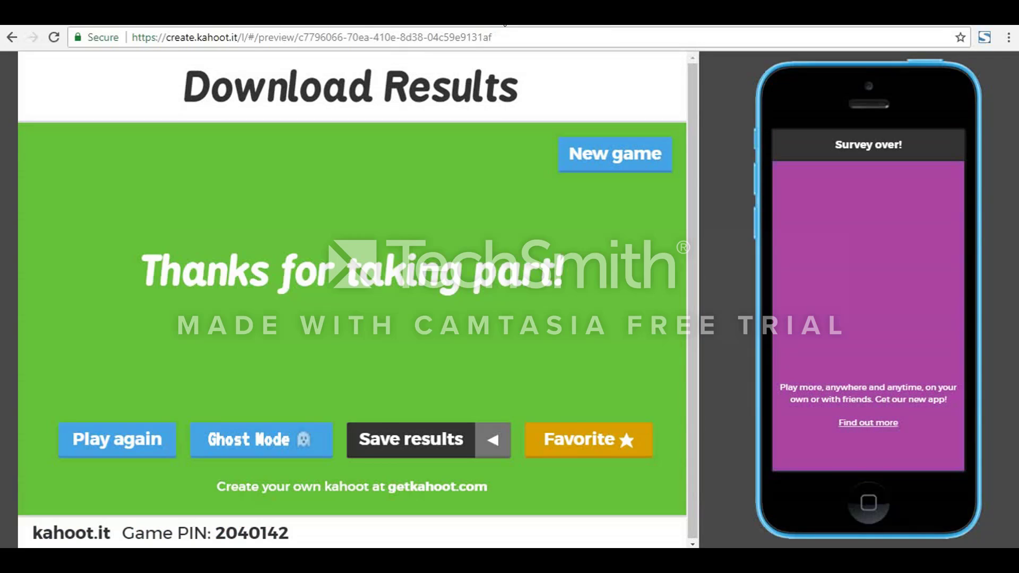
# Step: Leave the Download Results page and reopen the survey preview's waiting lobby
pyautogui.click(481, 41)
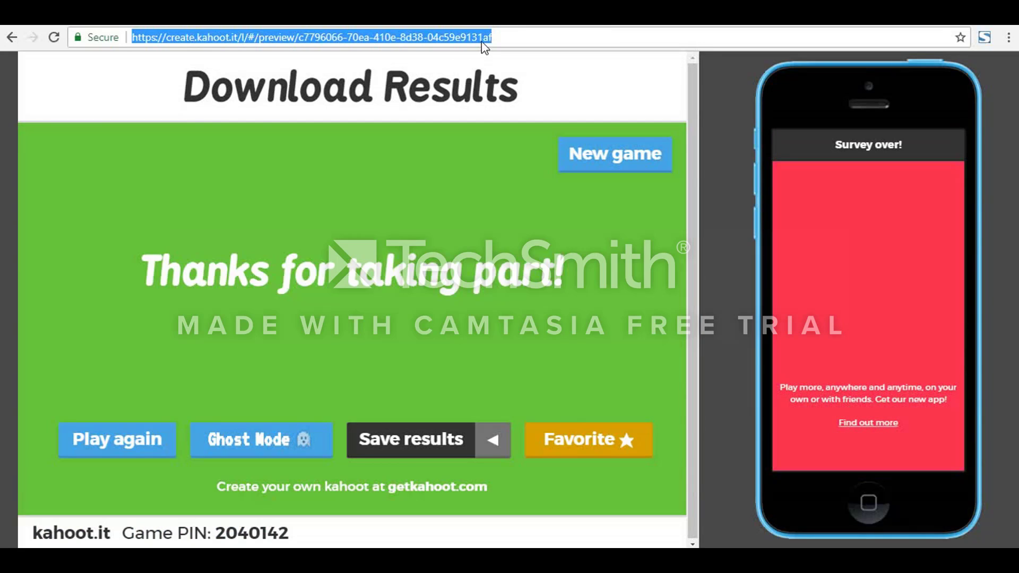
pyautogui.write('ka')
pyautogui.press('Return')
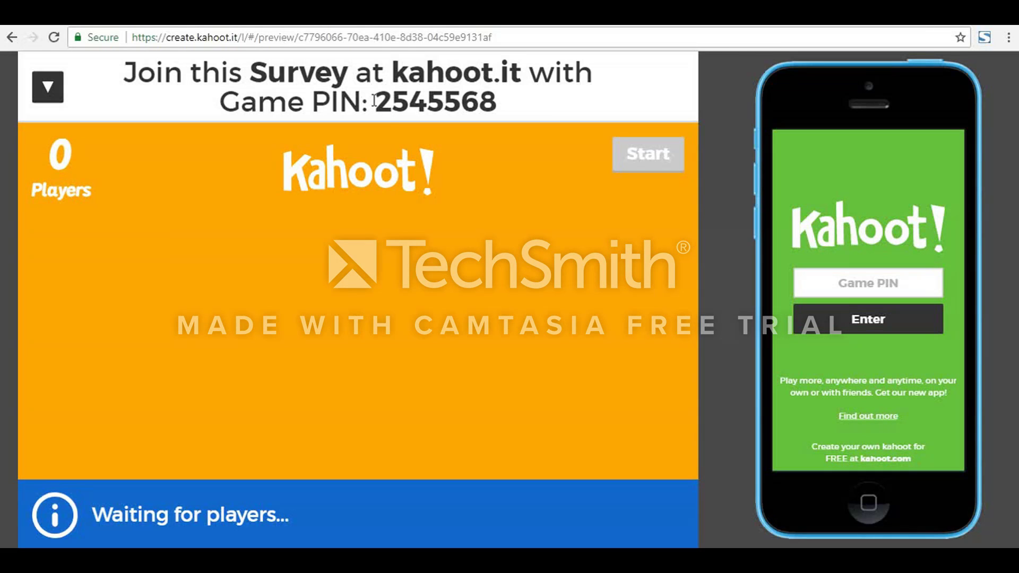
# Step: Copy the lobby's game PIN into the Game PIN field of the simulated phone and submit it
pyautogui.moveTo(374, 101); pyautogui.dragTo(493, 110)
pyautogui.hotkey('ctrl', 'c')
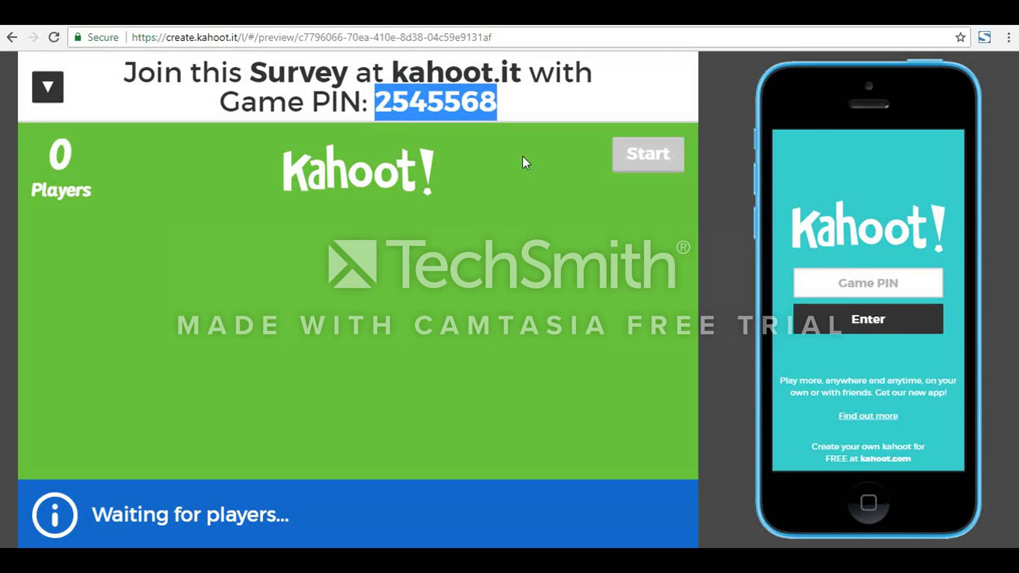
pyautogui.click(856, 289)
pyautogui.hotkey('ctrl', 'v')
pyautogui.click(896, 329)
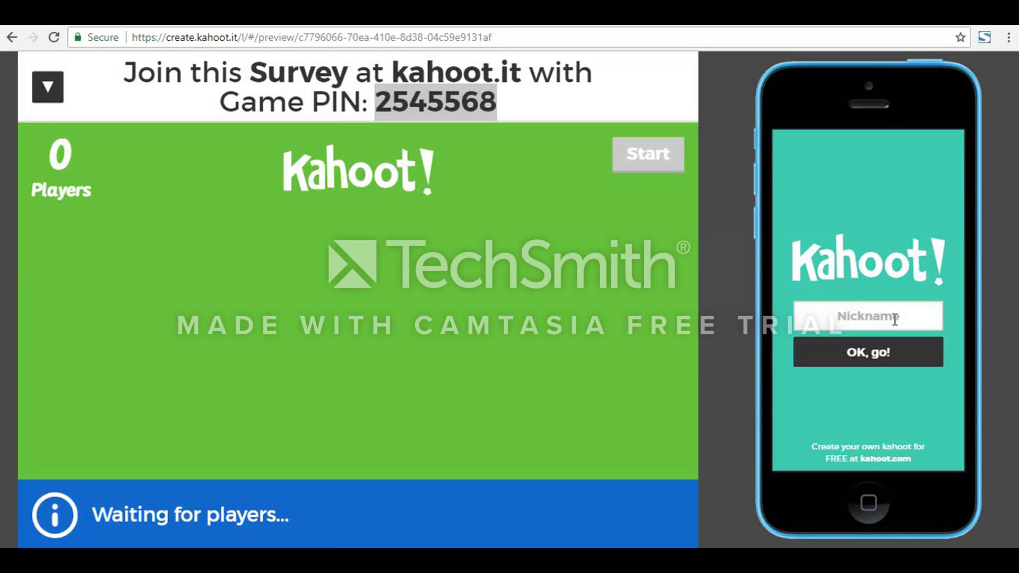
# Step: Join the survey on the simulated phone by entering the player's nickname
pyautogui.click(895, 319)
pyautogui.write('G')
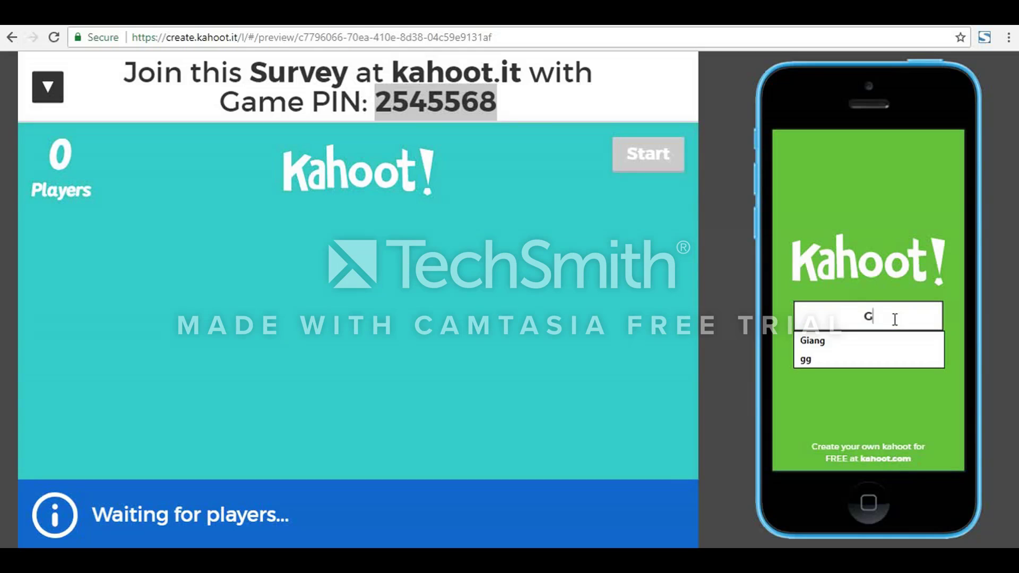
pyautogui.write('iang')
pyautogui.press('Return')
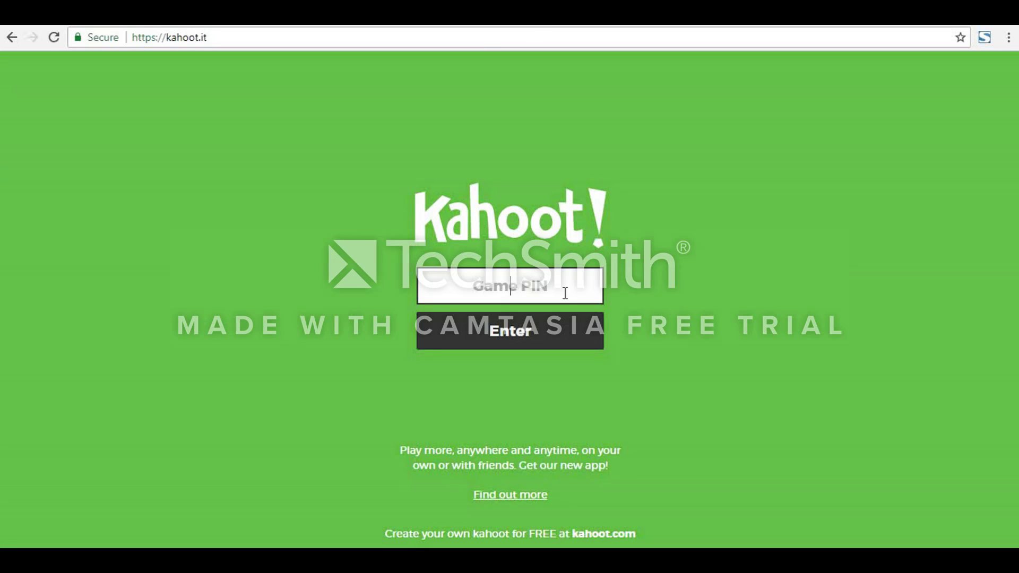
# Step: Join the survey as a second player on the kahoot.it page by submitting the lobby's game PIN and the player's nickname
pyautogui.click(563, 292)
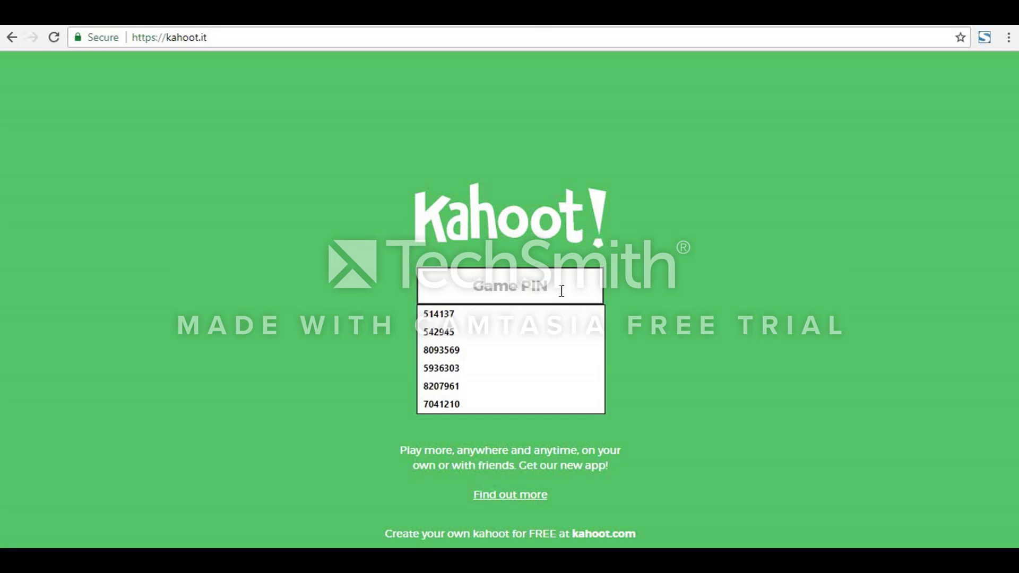
pyautogui.write('2545568')
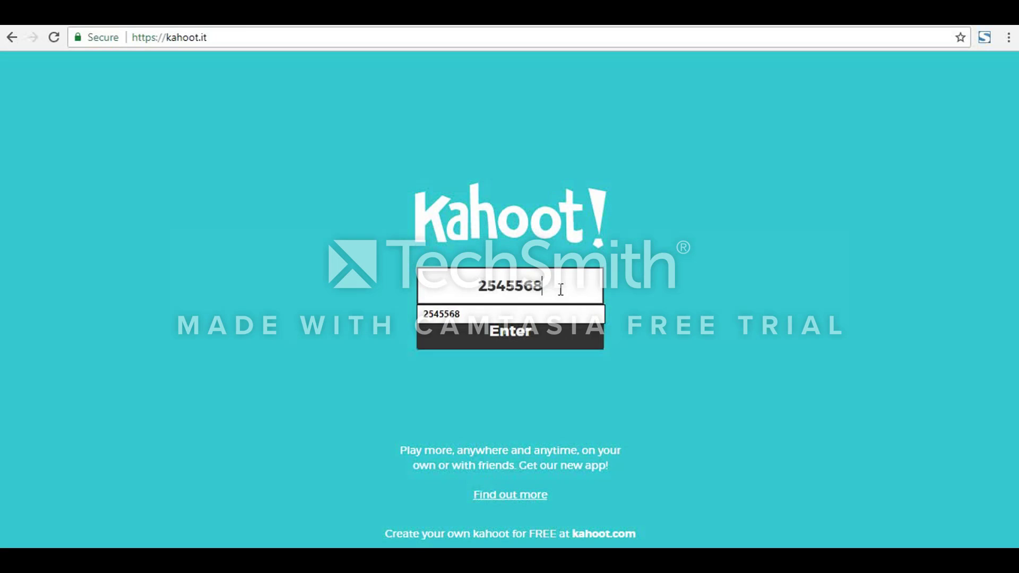
pyautogui.press('Return')
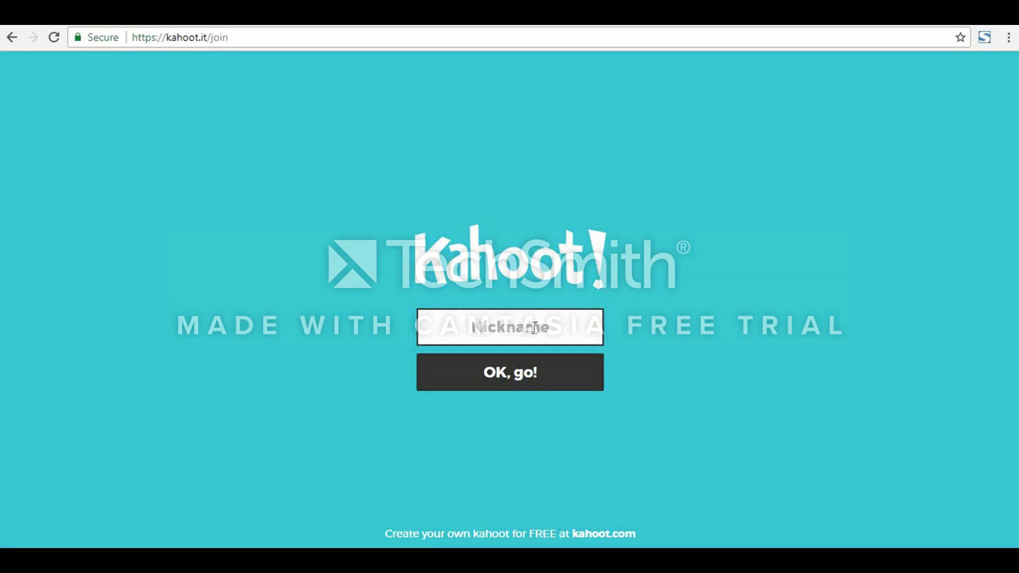
pyautogui.write('Thảo')
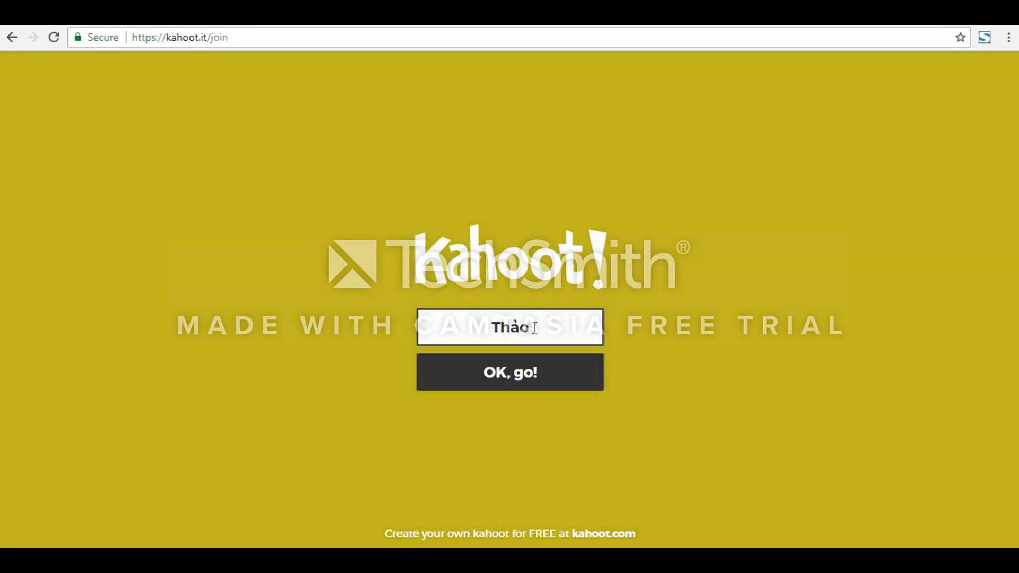
pyautogui.press('Return')
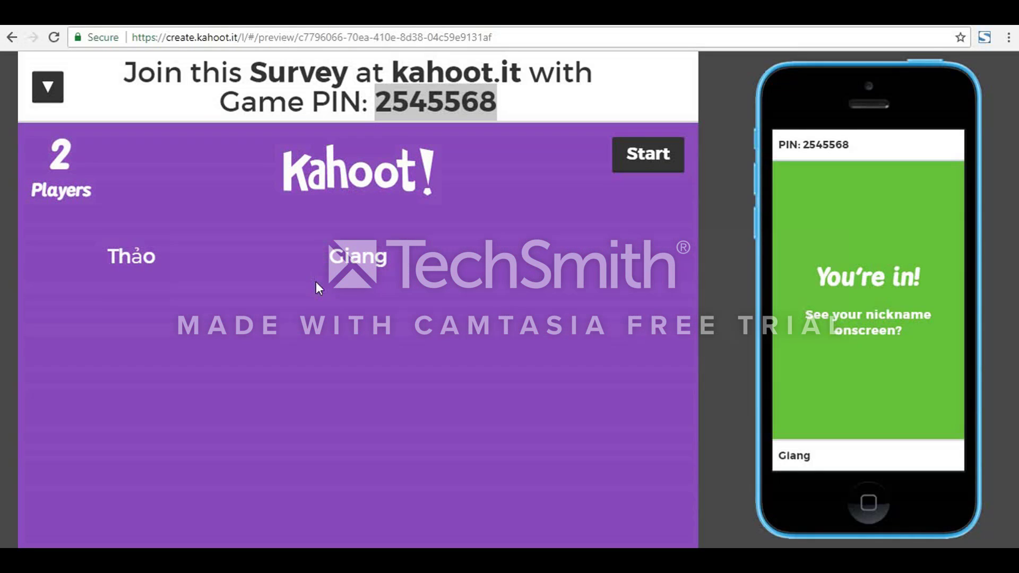
# Step: Remove the second player from the preview lobby and start the survey
pyautogui.click(142, 268)
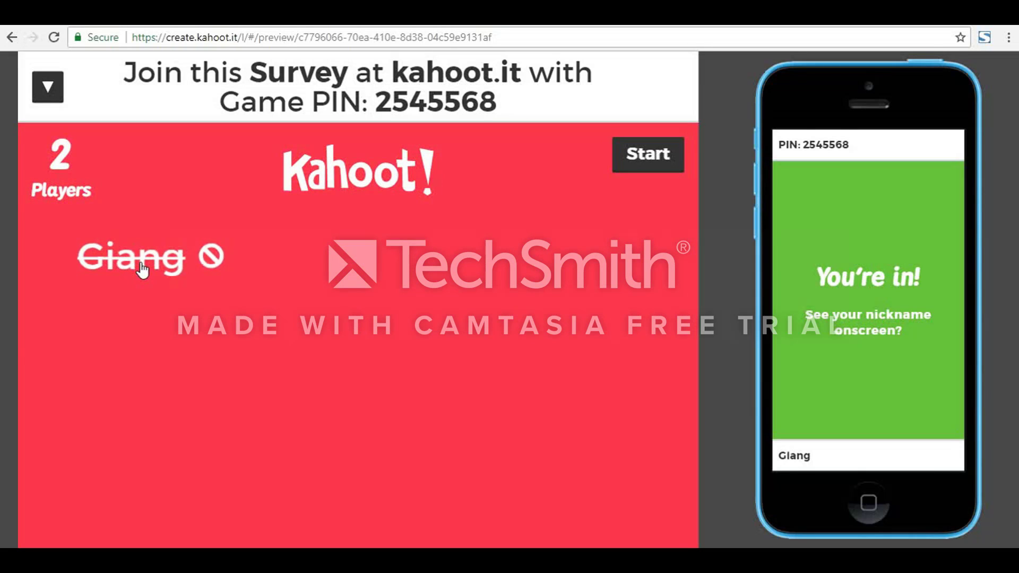
pyautogui.click(667, 161)
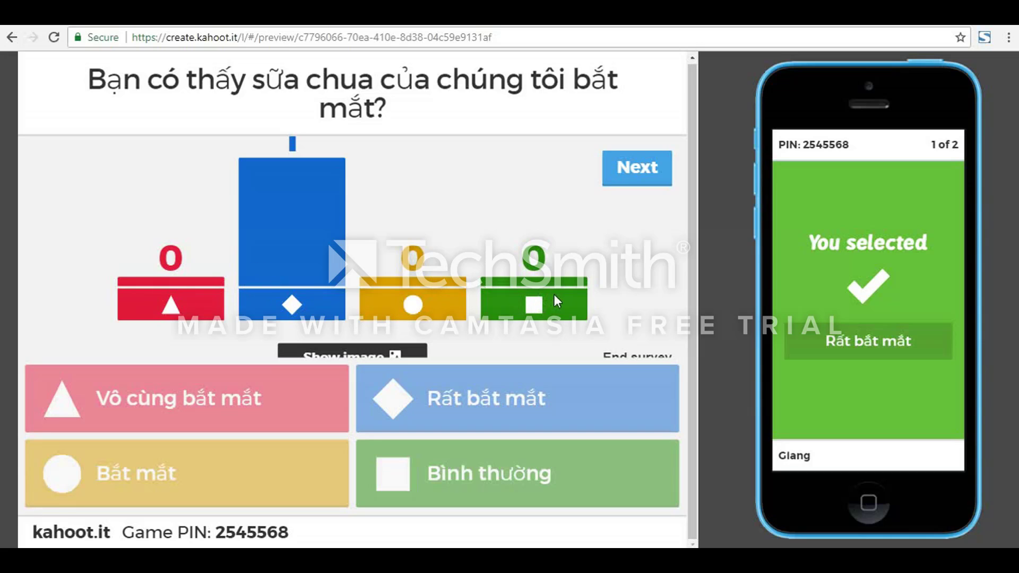
# Step: Advance to the second question, answer "Vô cung ngon" on the simulated phone, and continue to the Download Results page
pyautogui.click(660, 168)
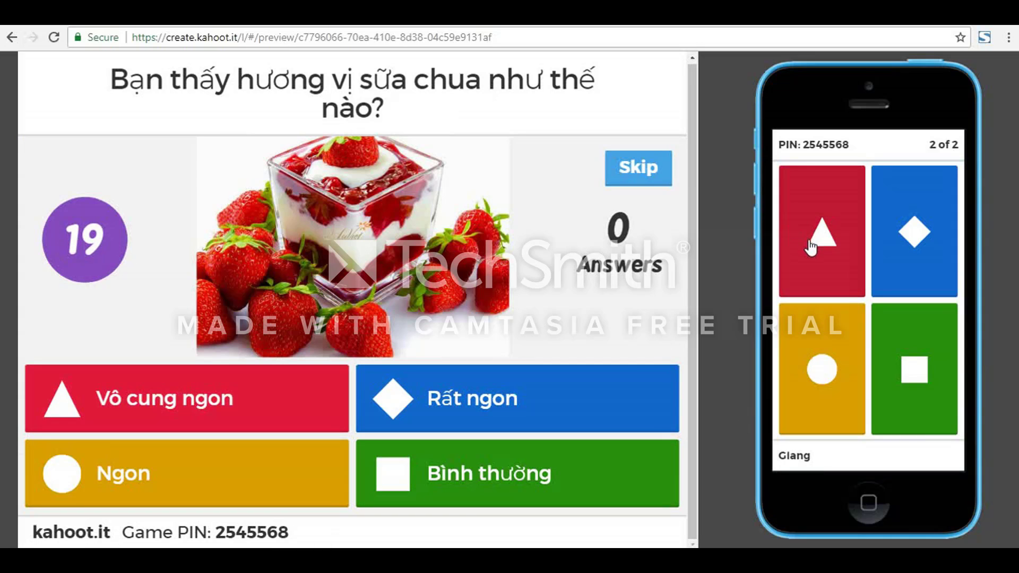
pyautogui.click(832, 244)
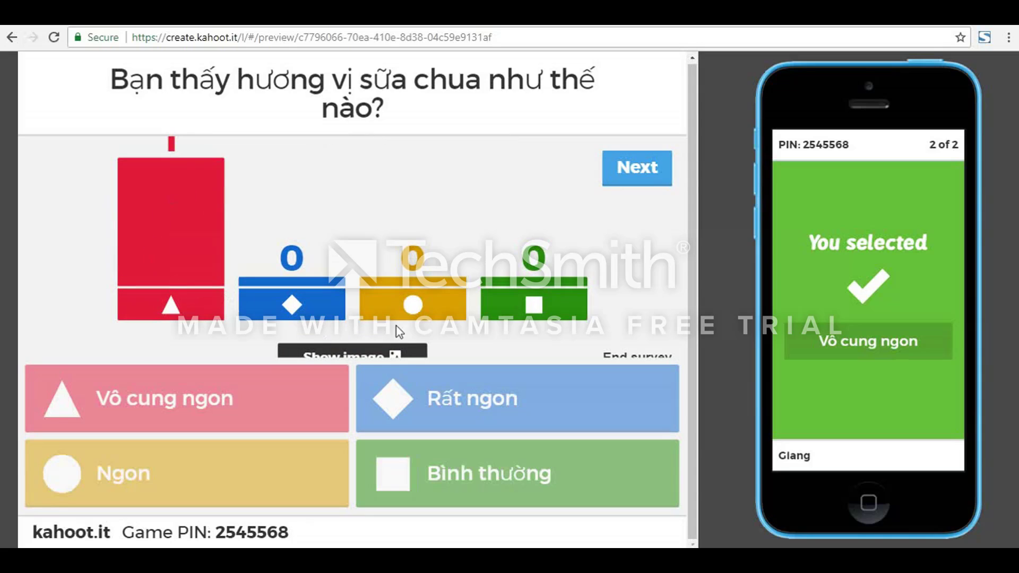
pyautogui.click(640, 178)
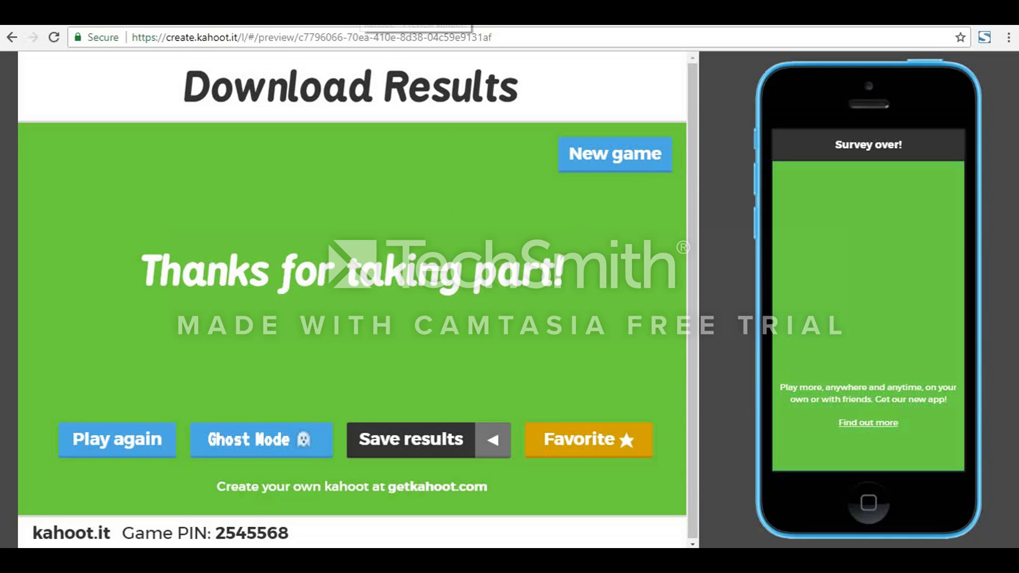
# Step: Return to the survey's Finished page and launch it for live play in Classic player-versus-player mode
pyautogui.click(356, 15)
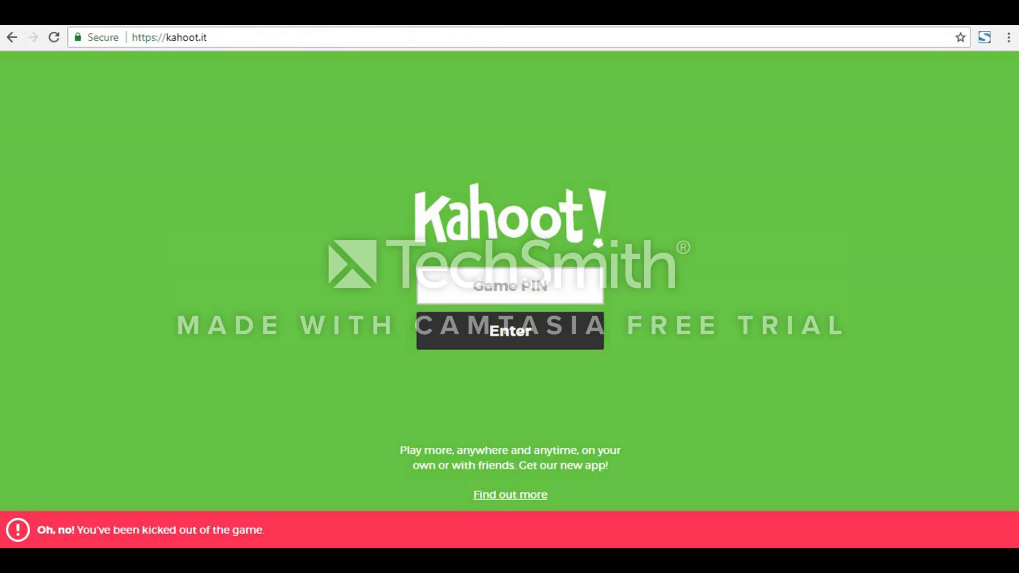
pyautogui.click(357, 15)
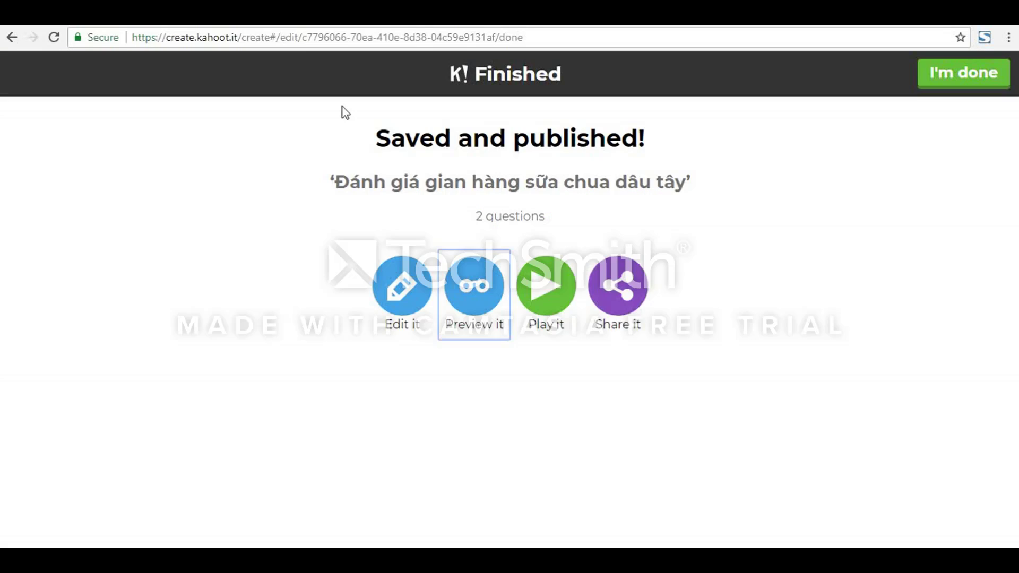
pyautogui.click(570, 293)
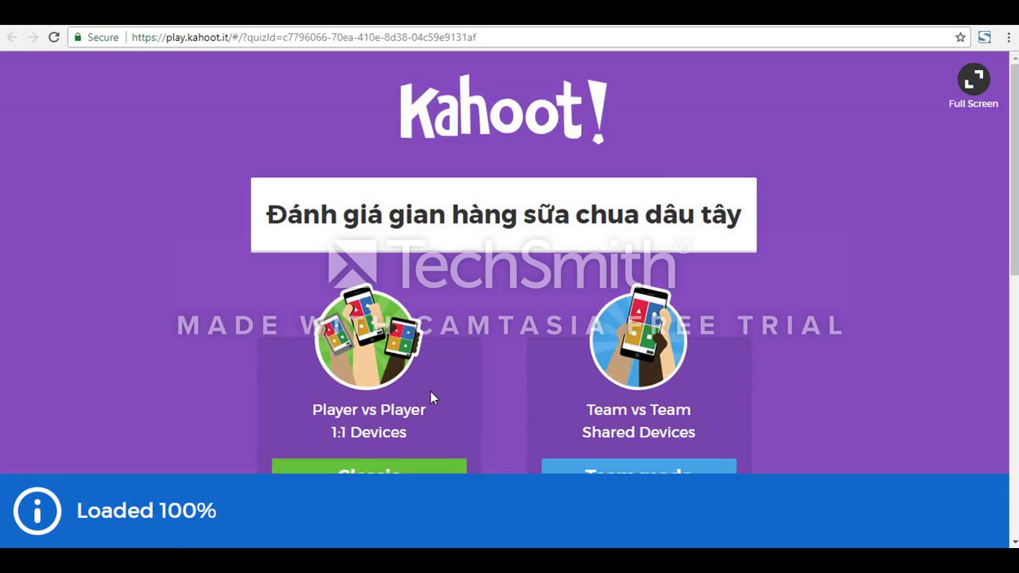
pyautogui.scroll(-2, 431, 391)
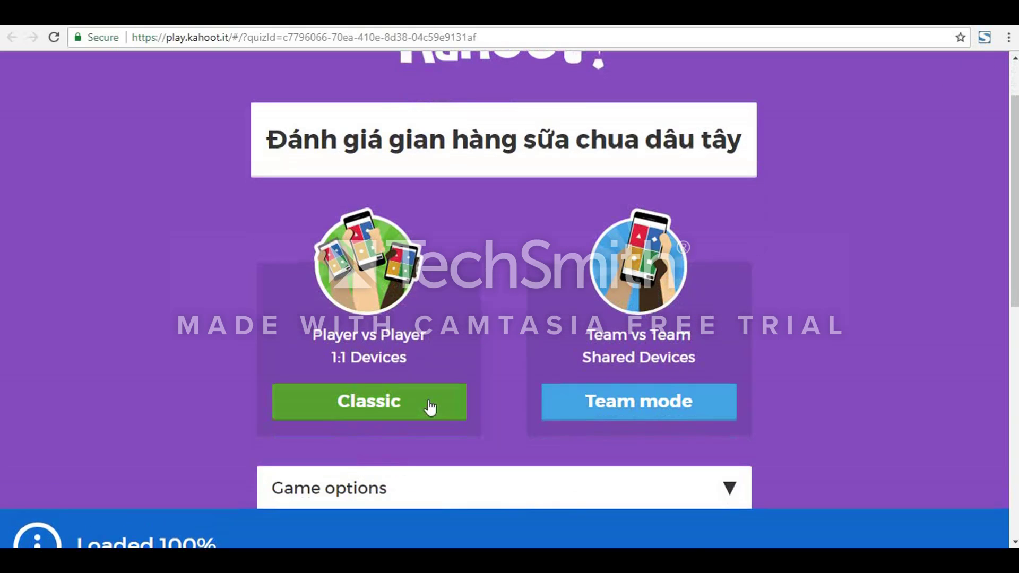
pyautogui.click(429, 402)
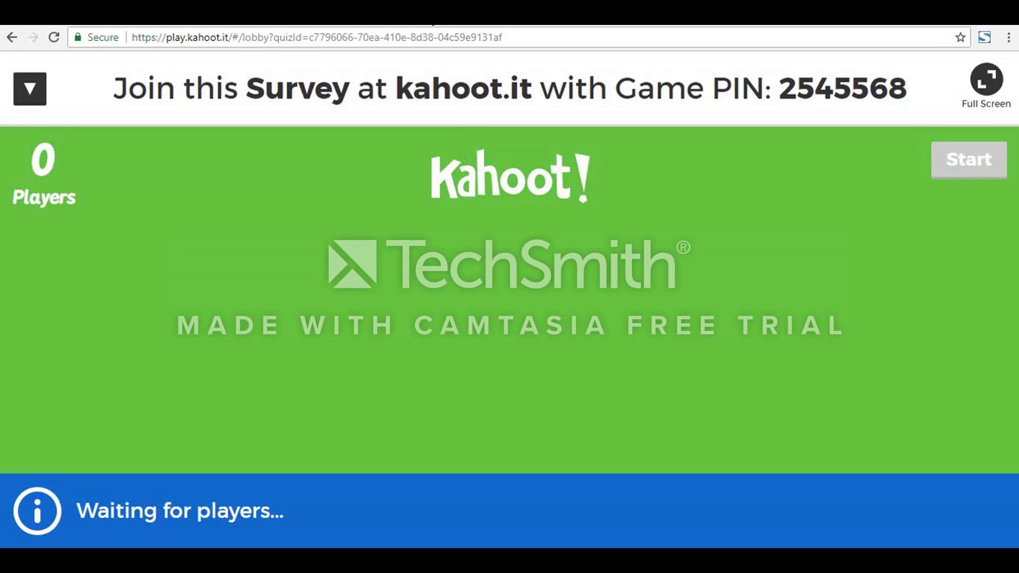
# Step: Leave the live lobby, close out the survey's Finished page, and look over the list of kahoots created by the account
pyautogui.click(429, 14)
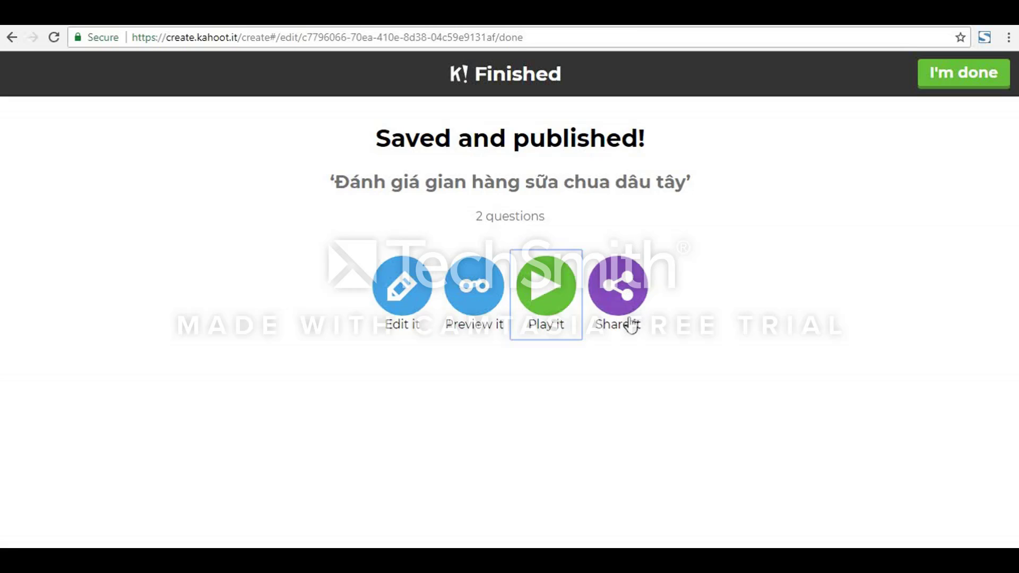
pyautogui.click(967, 93)
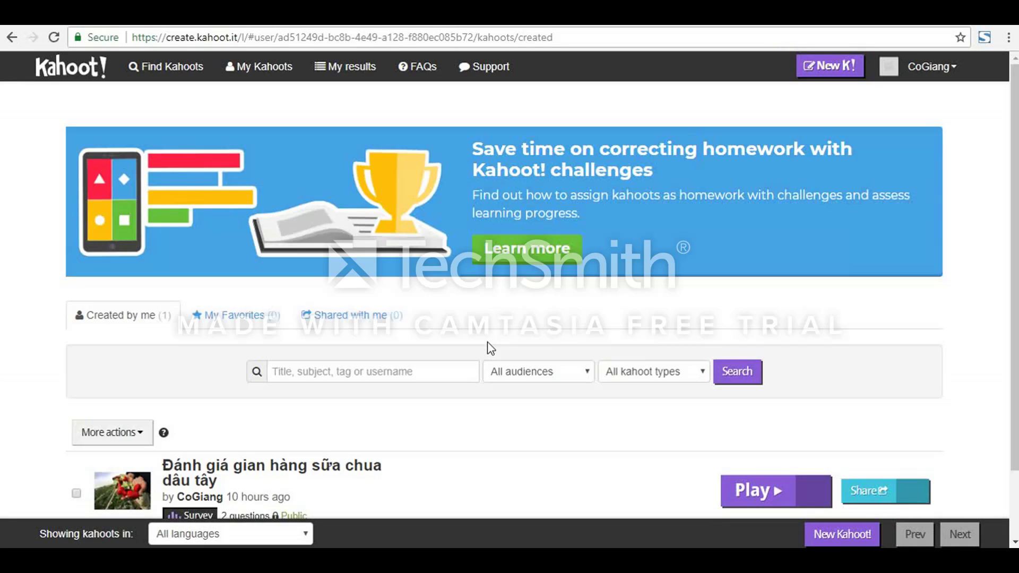
pyautogui.scroll(-2, 485, 345)
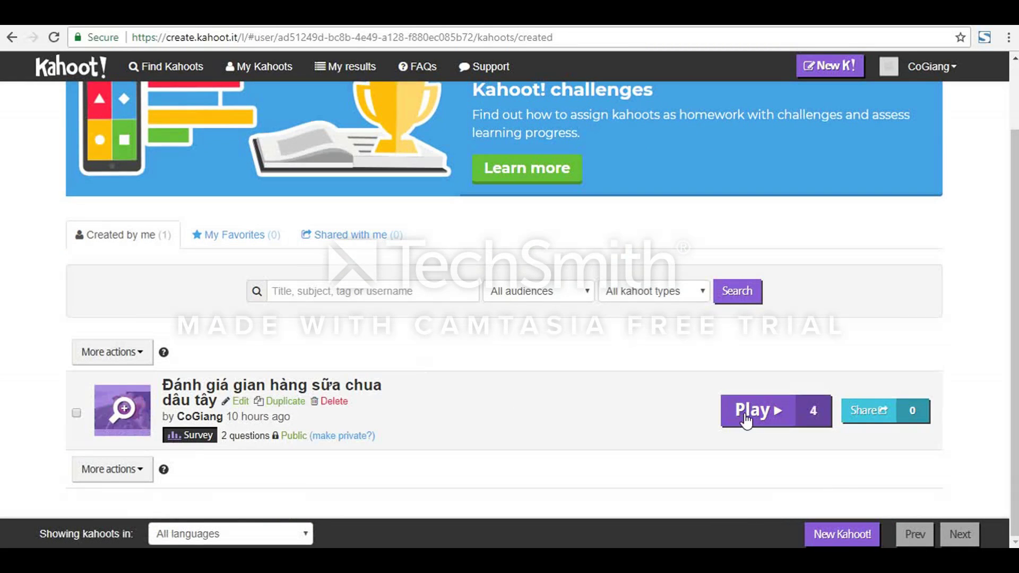
pyautogui.scroll(2, 300, 268)
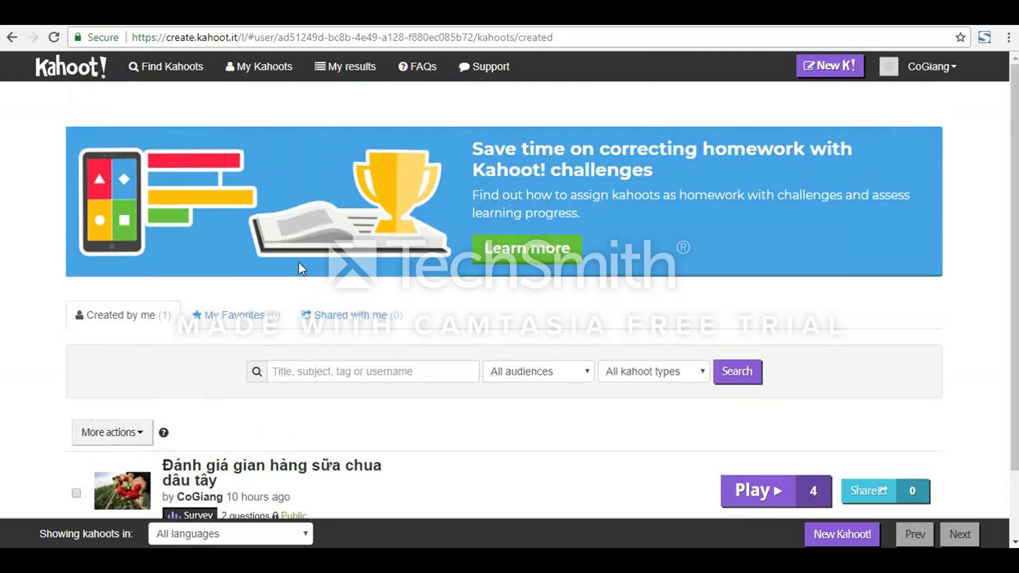